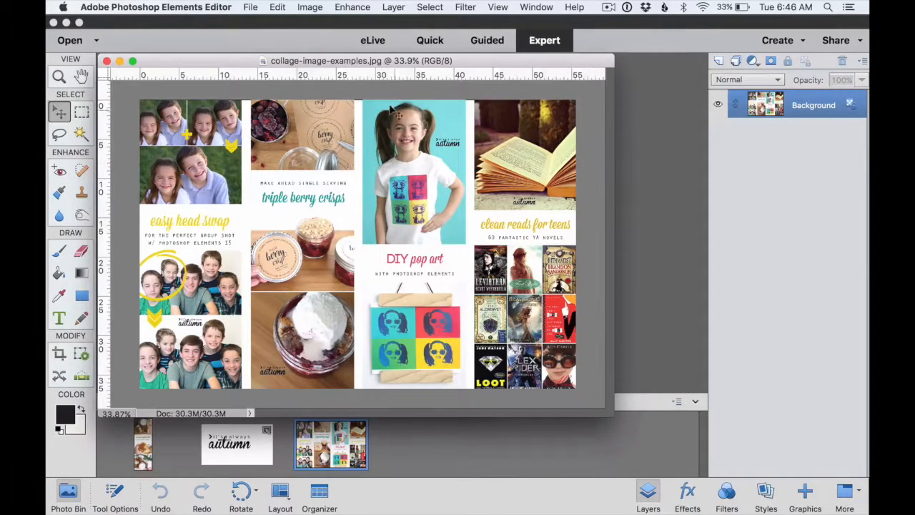
# Close the two example collage images and create a blank white file 1000 pixels wide and 2800 pixels high.
pyautogui.click(106, 62)
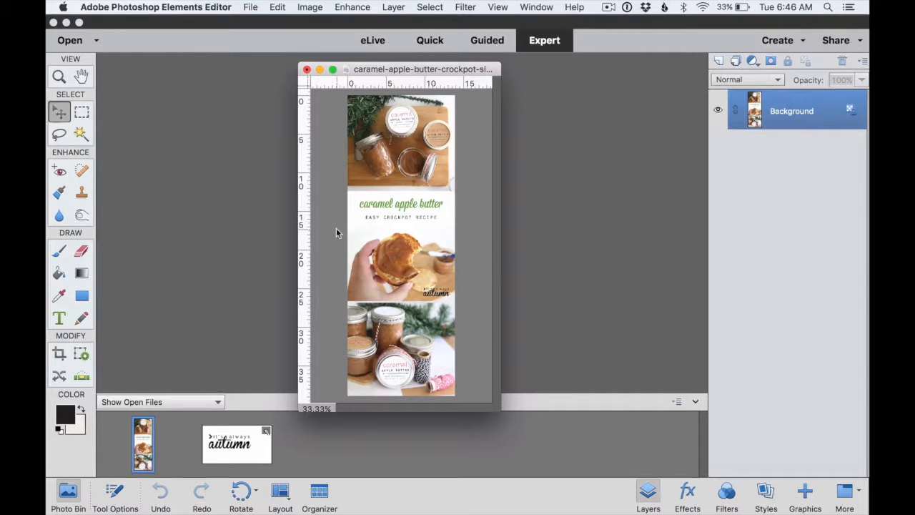
pyautogui.click(307, 70)
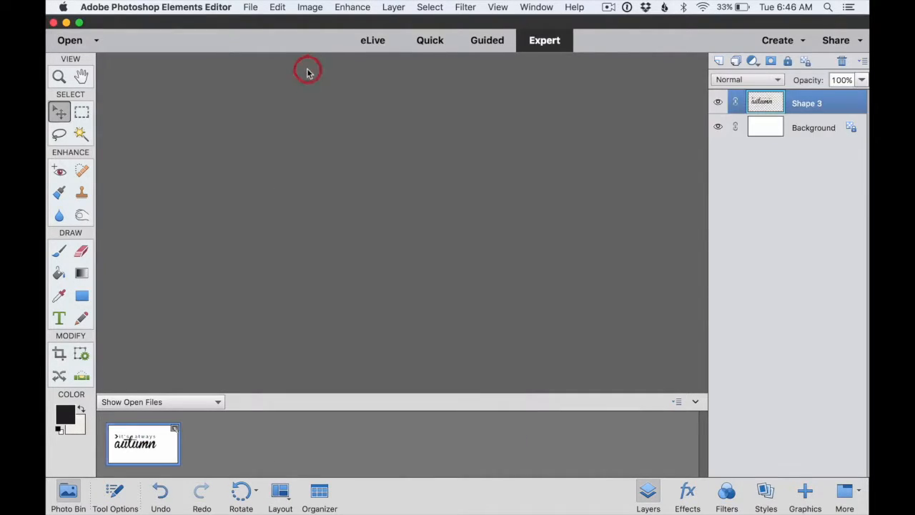
pyautogui.click(250, 6)
pyautogui.moveTo(275, 22)
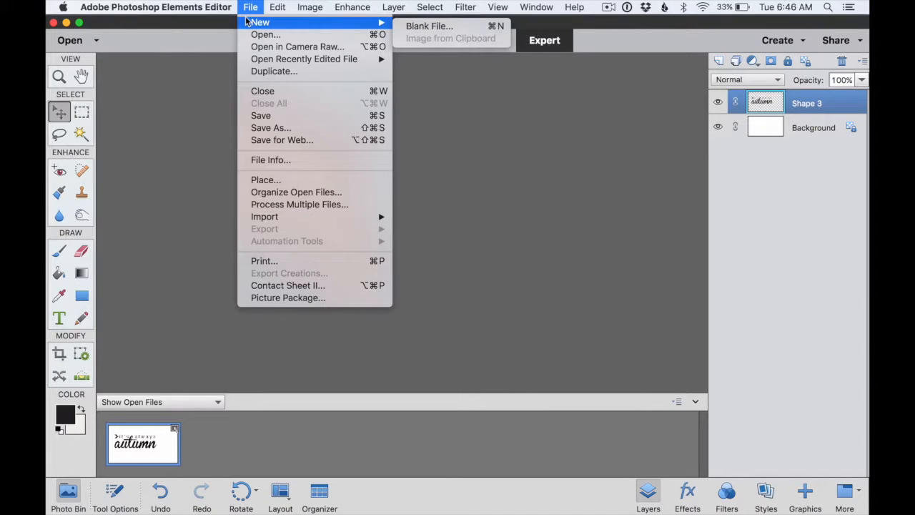
pyautogui.click(416, 27)
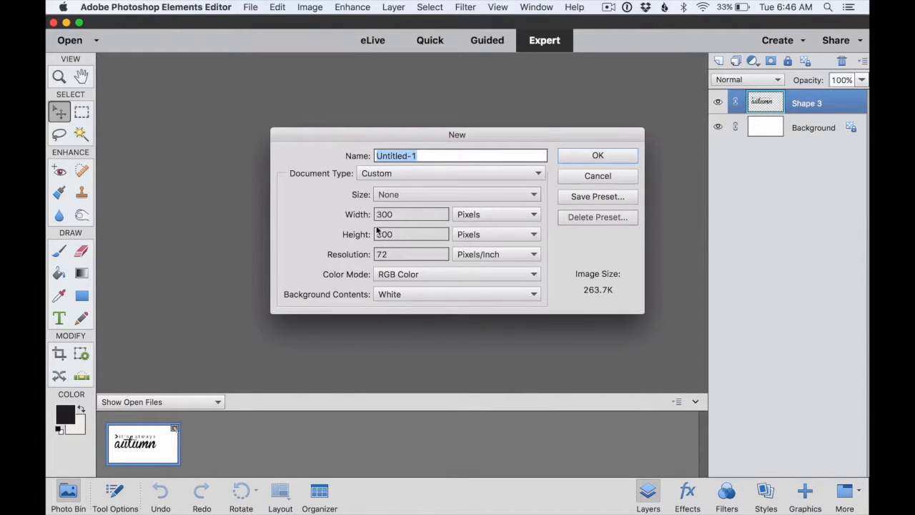
pyautogui.click(360, 214)
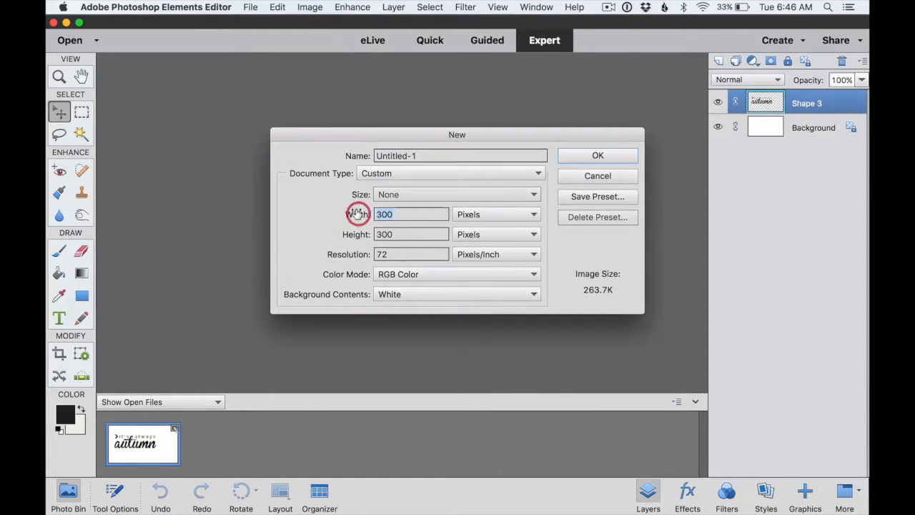
pyautogui.write('1000')
pyautogui.press('Tab')
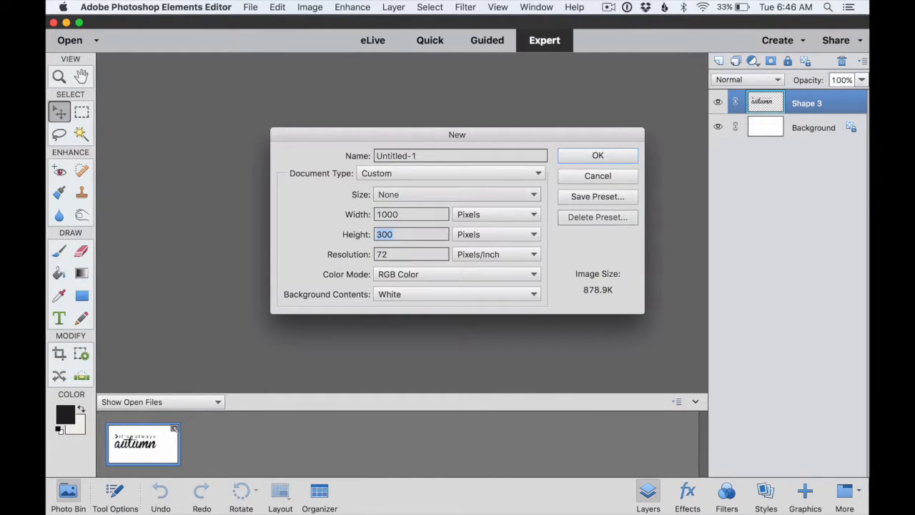
pyautogui.write('2800')
pyautogui.click(615, 156)
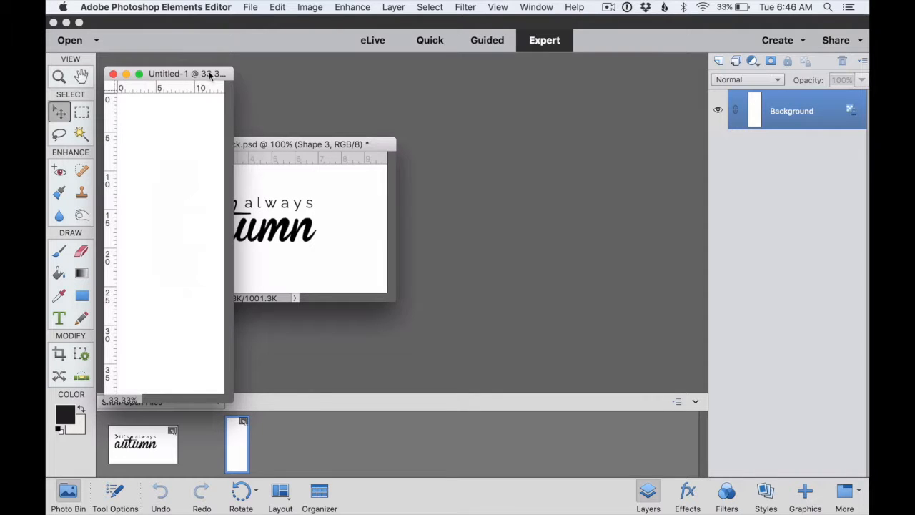
# Minimize logo-black.psd, and reposition and enlarge the blank document's window so gray space surrounds the canvas.
pyautogui.moveTo(210, 74); pyautogui.dragTo(533, 75)
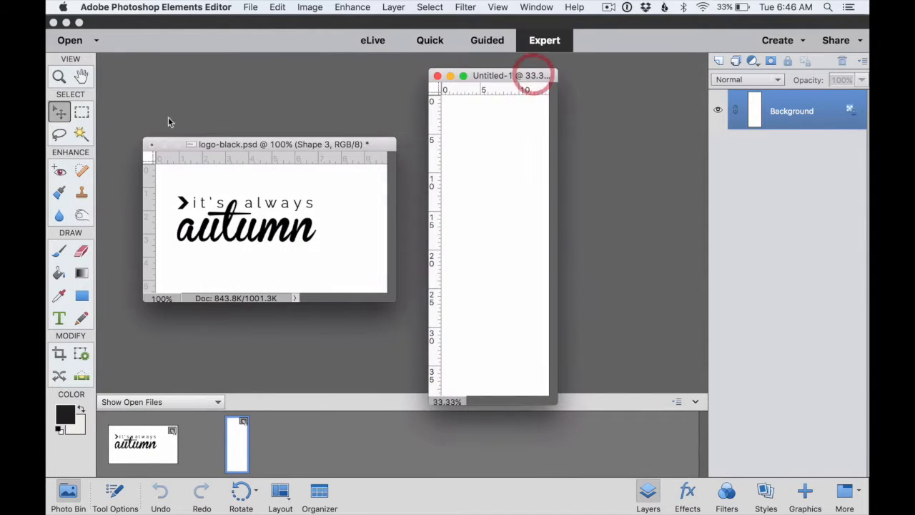
pyautogui.click(163, 145)
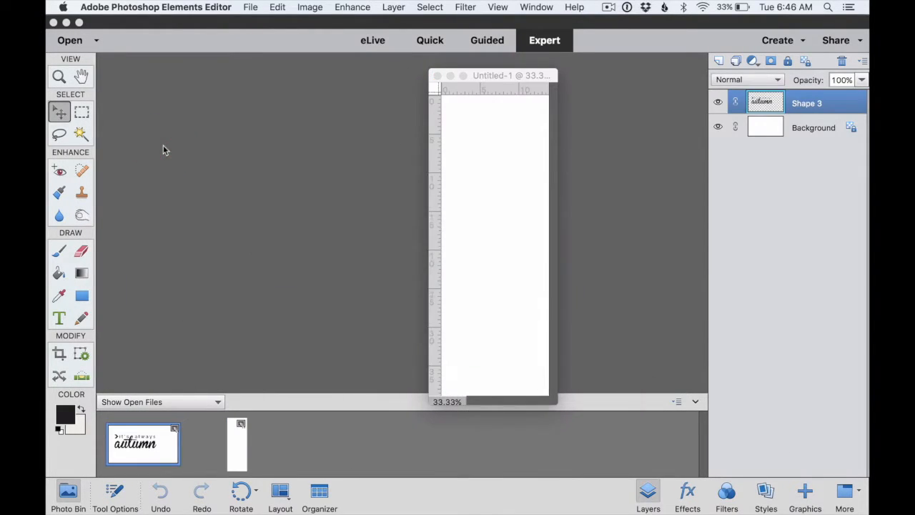
pyautogui.moveTo(553, 402); pyautogui.dragTo(581, 420)
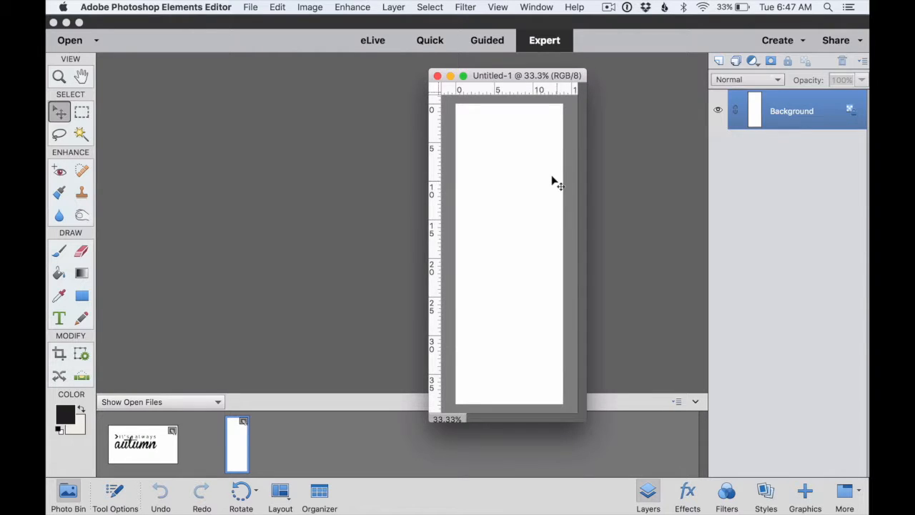
# Draw a full-width near-black (#1e1e1e) rectangle over roughly the upper 11 ruler units of the canvas.
pyautogui.click(80, 299)
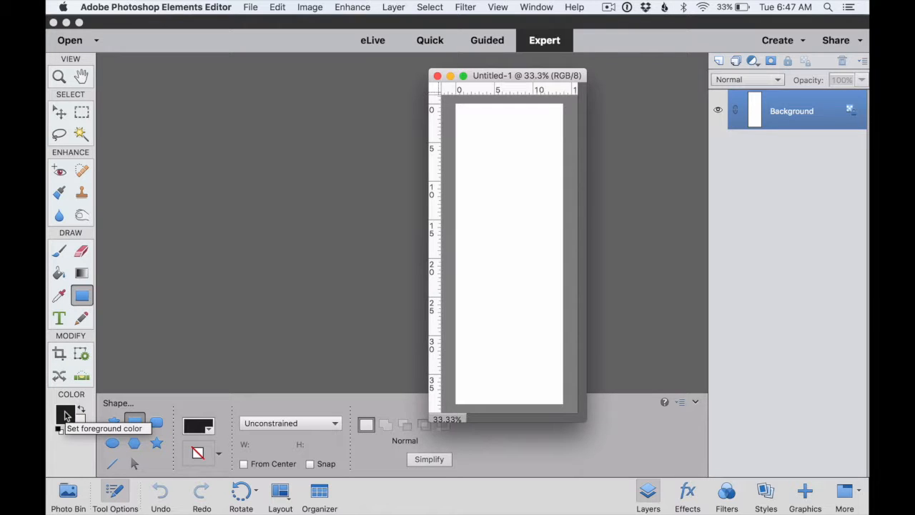
pyautogui.click(64, 415)
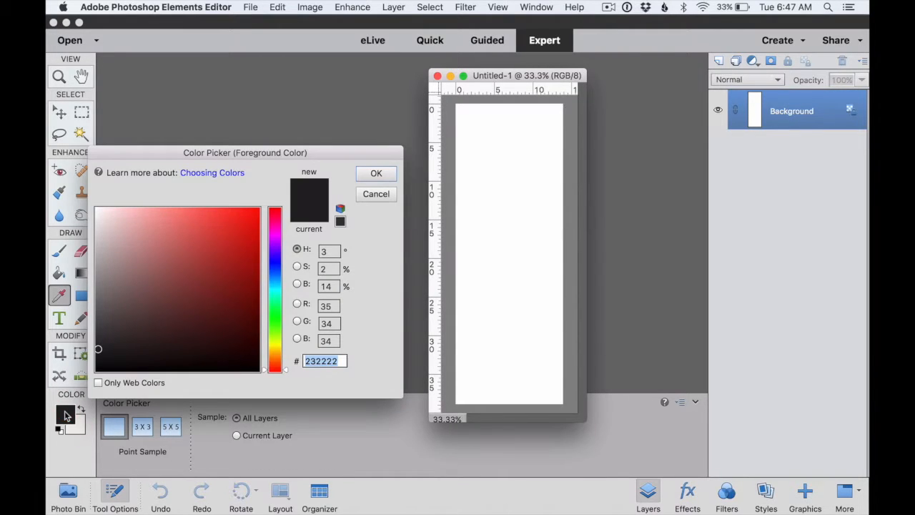
pyautogui.click(100, 349)
pyautogui.click(378, 174)
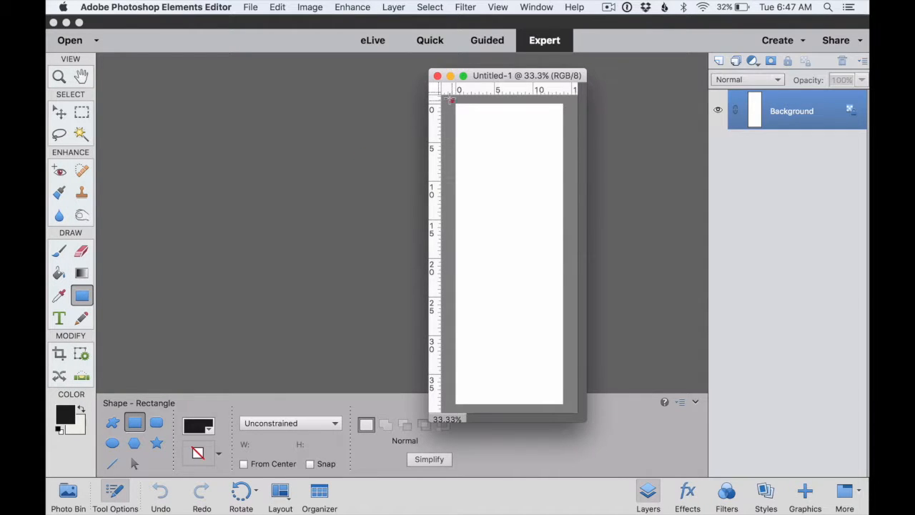
pyautogui.moveTo(452, 100); pyautogui.dragTo(570, 191)
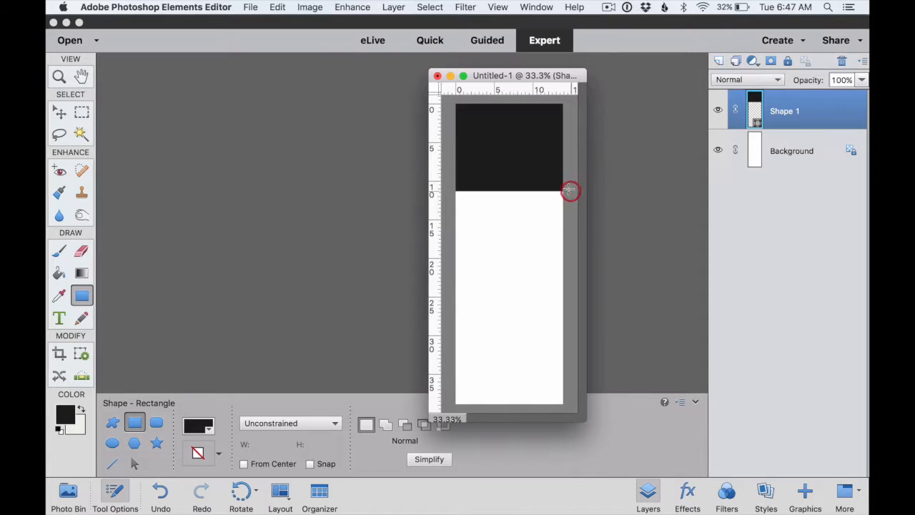
# Set the foreground color to green #17976e.
pyautogui.click(67, 413)
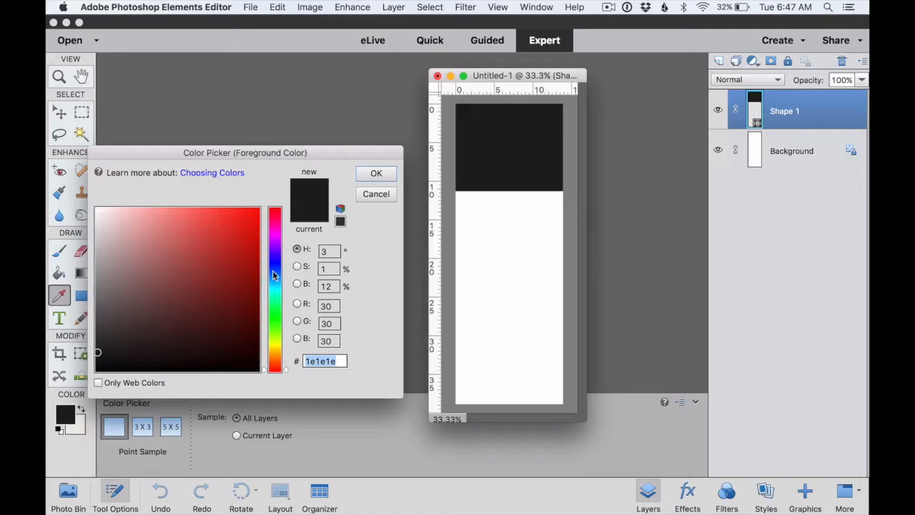
pyautogui.click(276, 297)
pyautogui.click(225, 276)
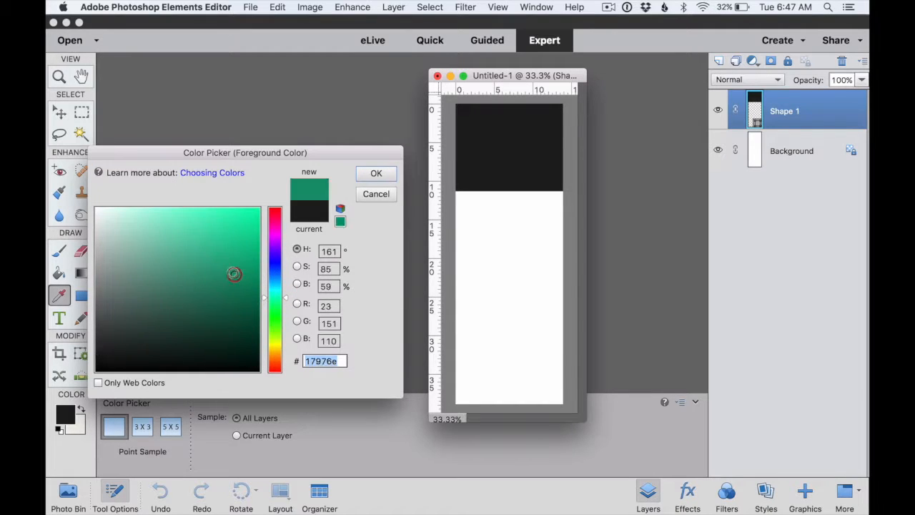
pyautogui.click(377, 173)
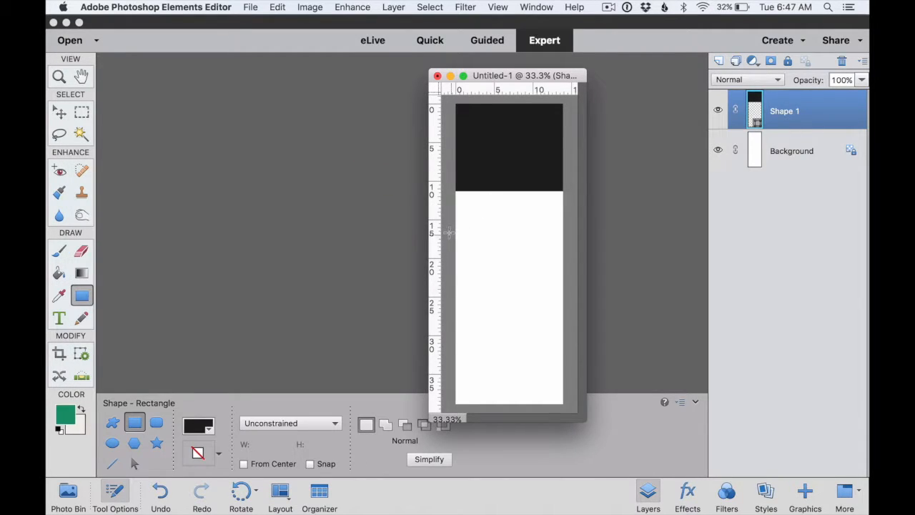
# Draw a second full-width rectangle below the middle, leaving a white band under the black one, and recolor it turquoise.
pyautogui.moveTo(450, 242); pyautogui.dragTo(570, 318)
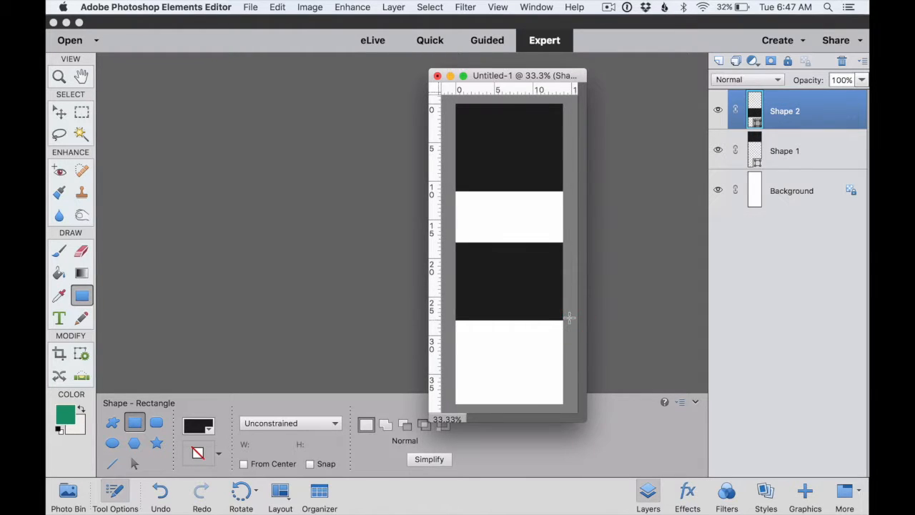
pyautogui.click(189, 425)
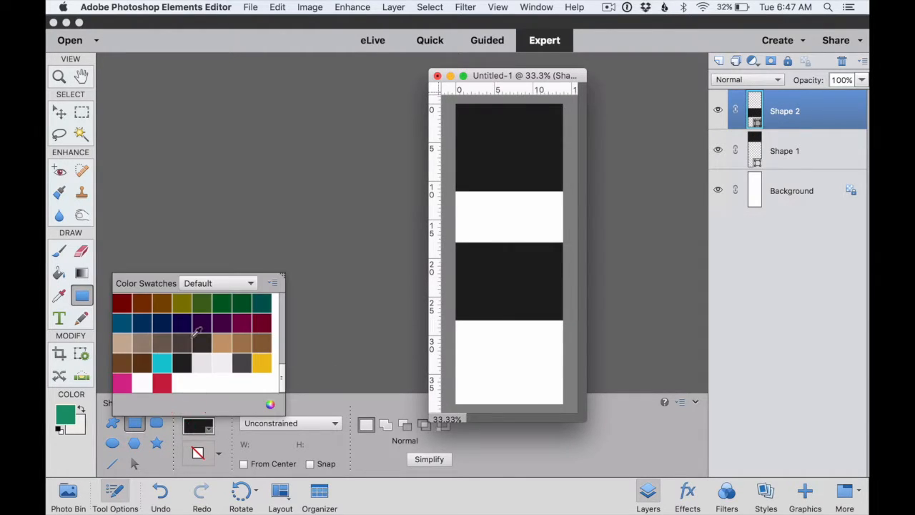
pyautogui.click(163, 364)
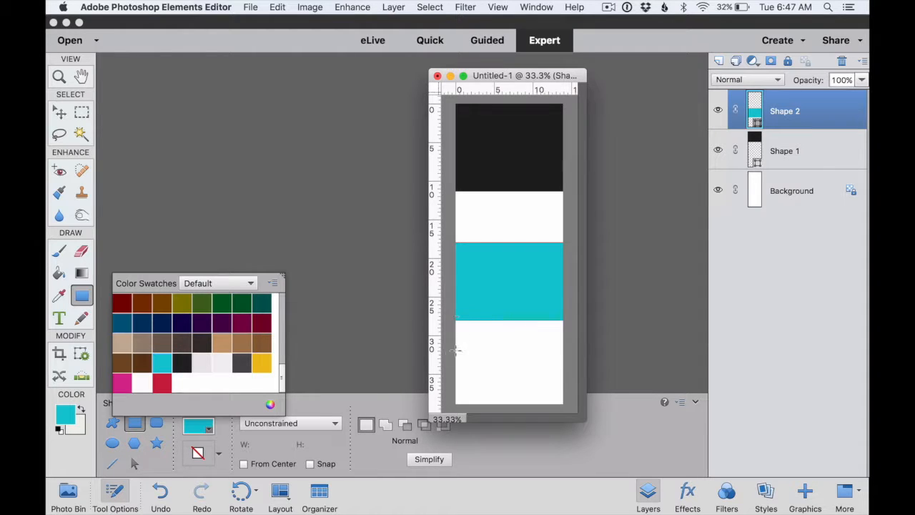
pyautogui.click(308, 406)
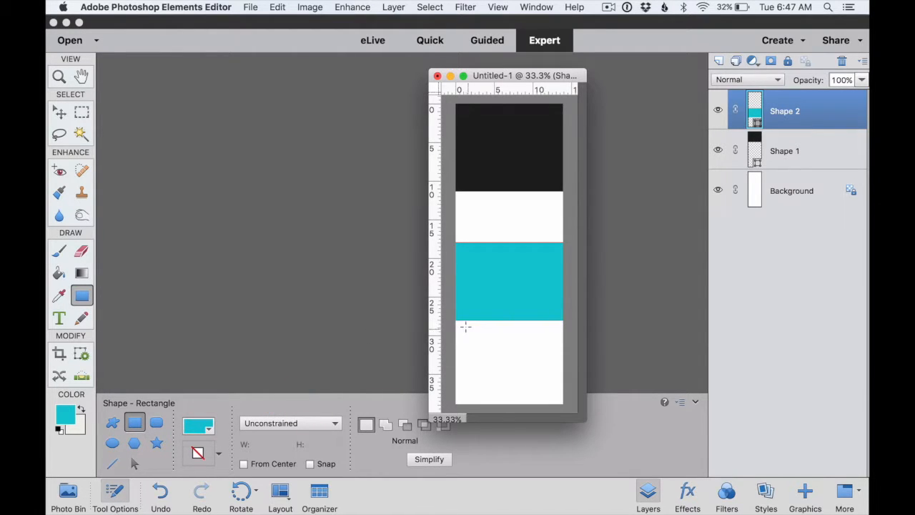
# Draw a third full-width rectangle from just below the turquoise one to the canvas bottom and recolor it red.
pyautogui.moveTo(449, 320); pyautogui.dragTo(571, 406)
pyautogui.click(200, 427)
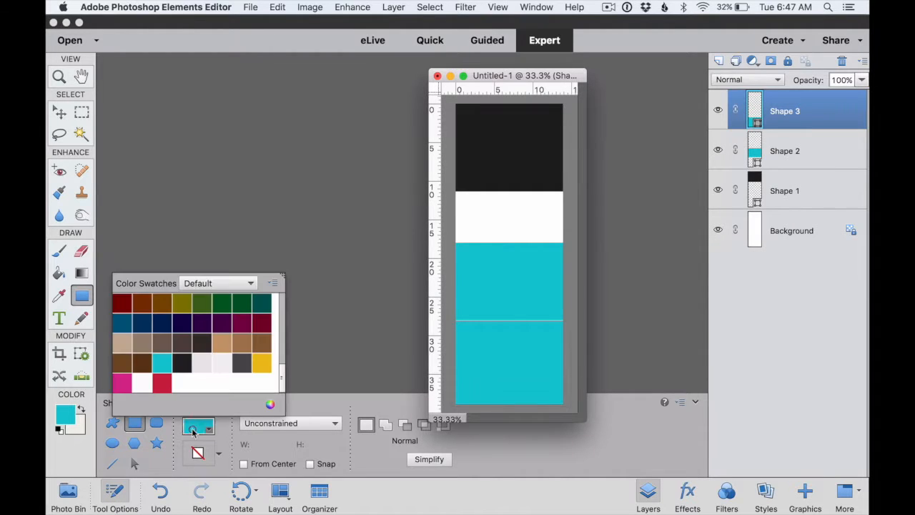
pyautogui.click(161, 384)
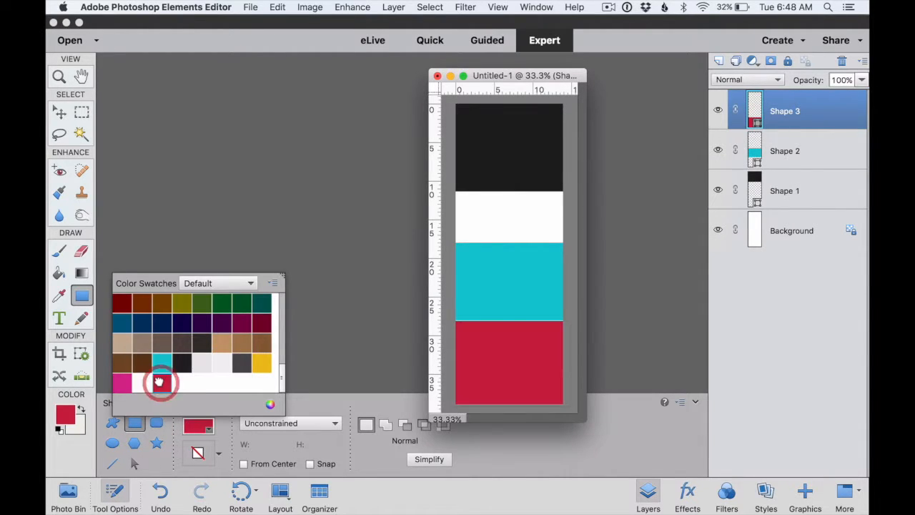
# Switch to the Move tool and select the Background, Shape 1 and Shape 2 layers in turn to see what each holds.
pyautogui.press('v')
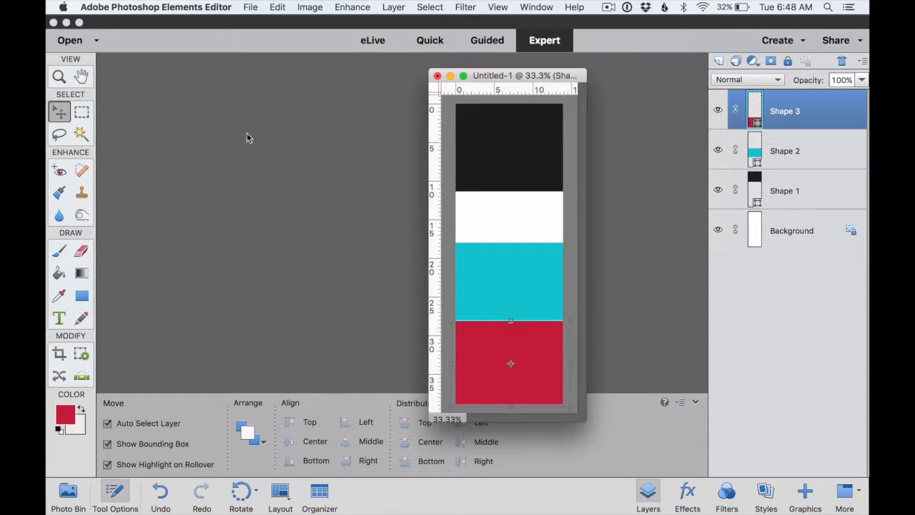
pyautogui.click(62, 113)
pyautogui.click(816, 224)
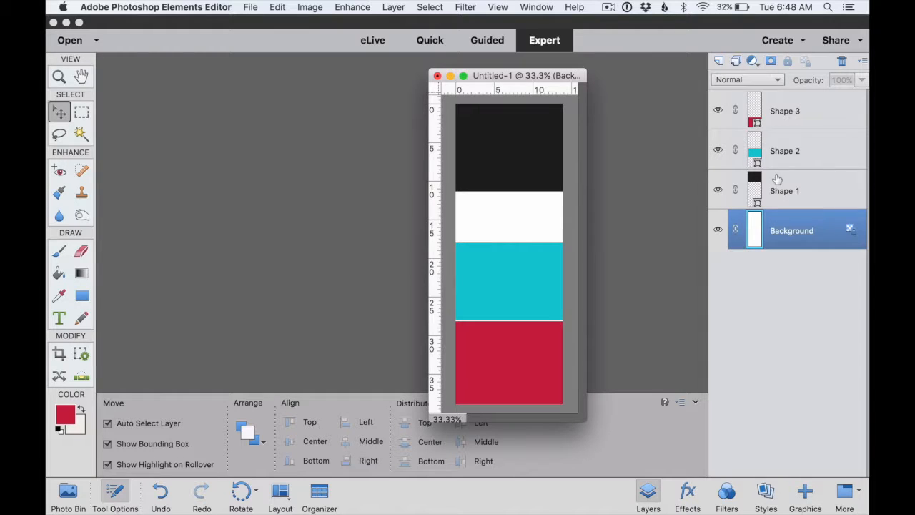
pyautogui.click(520, 152)
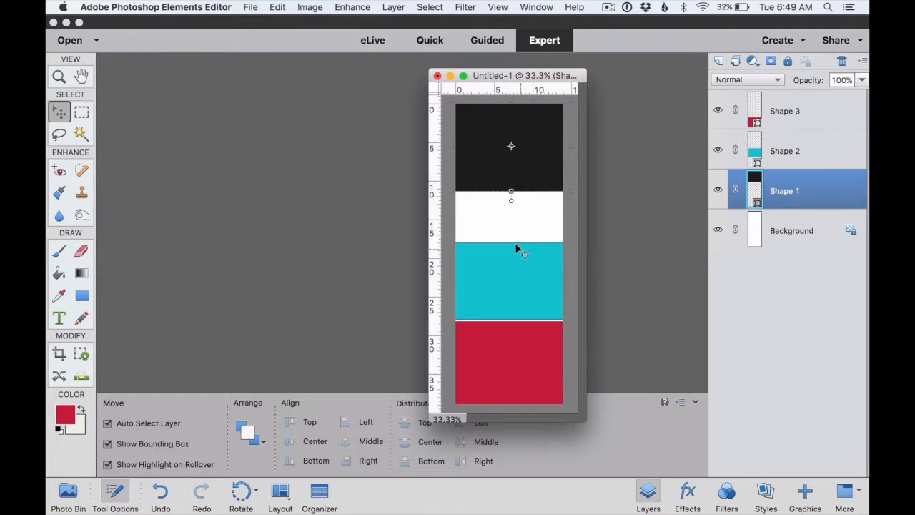
pyautogui.click(791, 148)
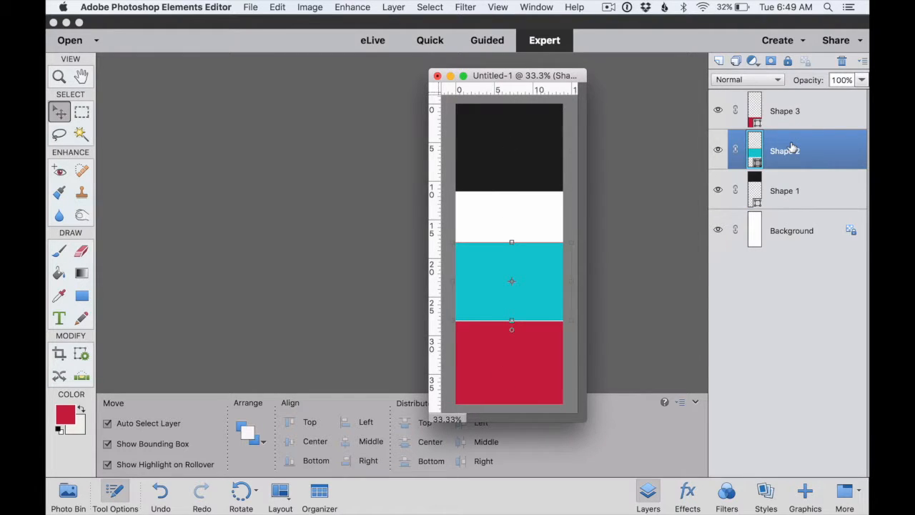
# Slide the red rectangle over the turquoise one and back, and slide the turquoise rectangle up and back down.
pyautogui.click(809, 110)
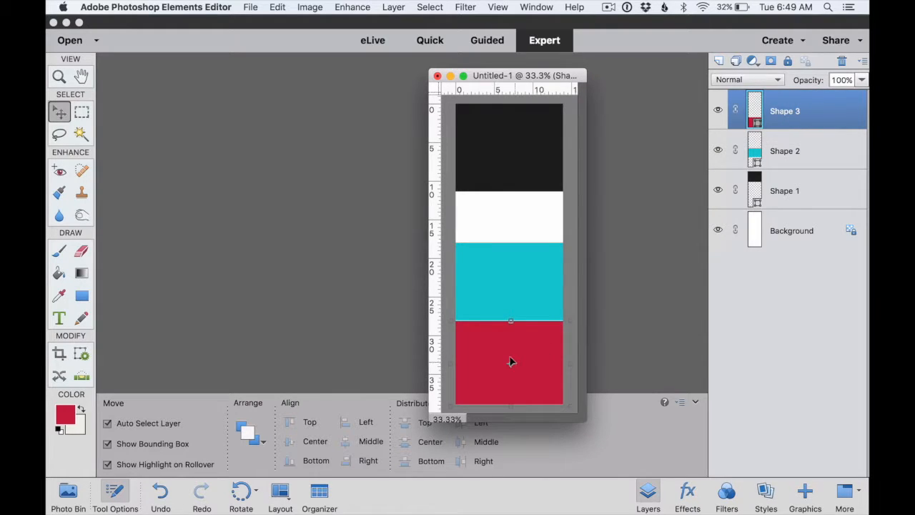
pyautogui.moveTo(511, 362); pyautogui.dragTo(512, 283)
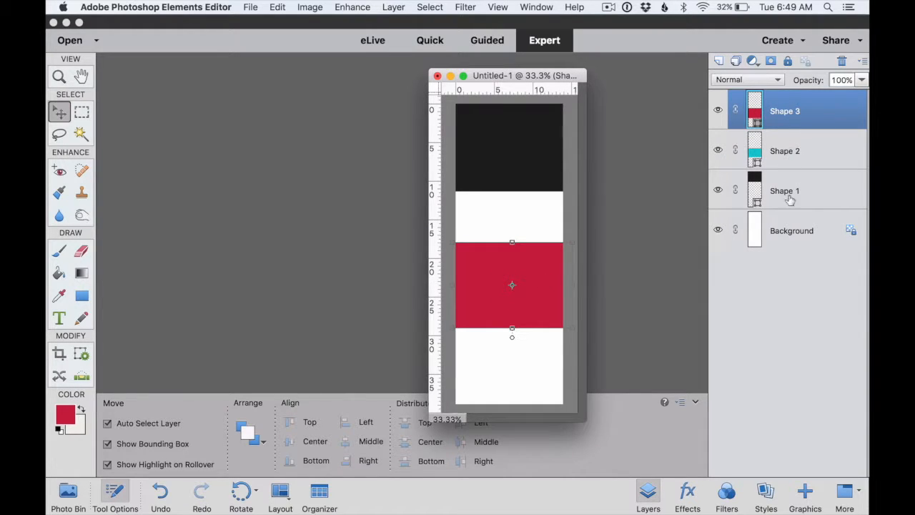
pyautogui.moveTo(512, 296); pyautogui.dragTo(525, 362)
pyautogui.click(536, 267)
pyautogui.moveTo(537, 267); pyautogui.dragTo(538, 230)
pyautogui.moveTo(540, 190); pyautogui.dragTo(540, 262)
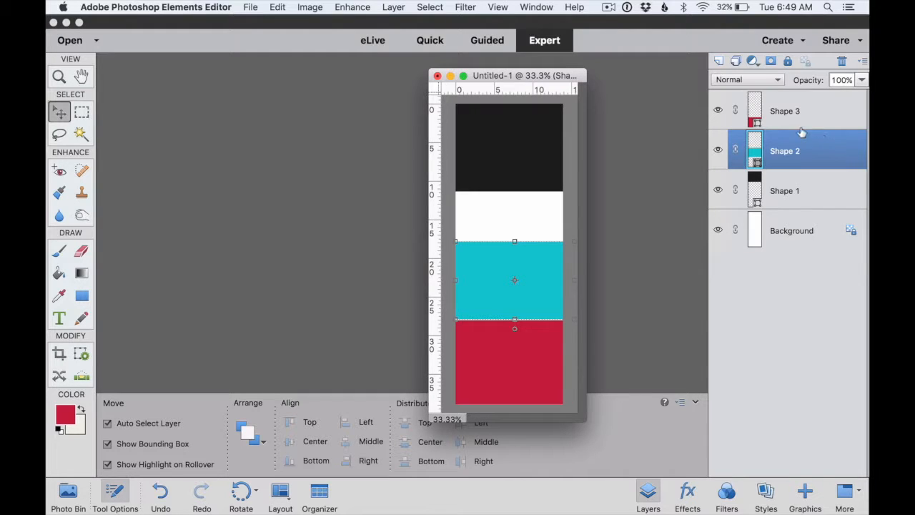
# Move the Shape 3 layer below Shape 2 and Shape 1, and nudge the red rectangle slightly on the canvas.
pyautogui.moveTo(825, 116); pyautogui.dragTo(827, 164)
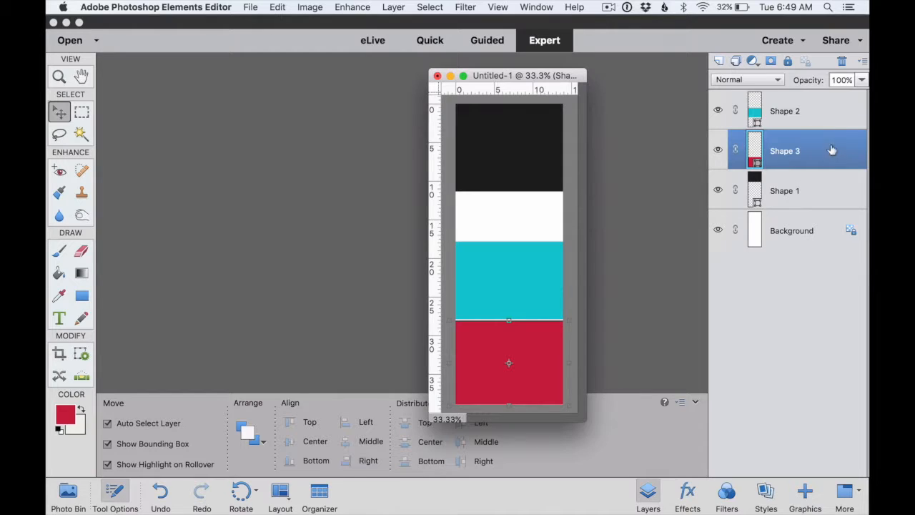
pyautogui.moveTo(831, 149); pyautogui.dragTo(831, 191)
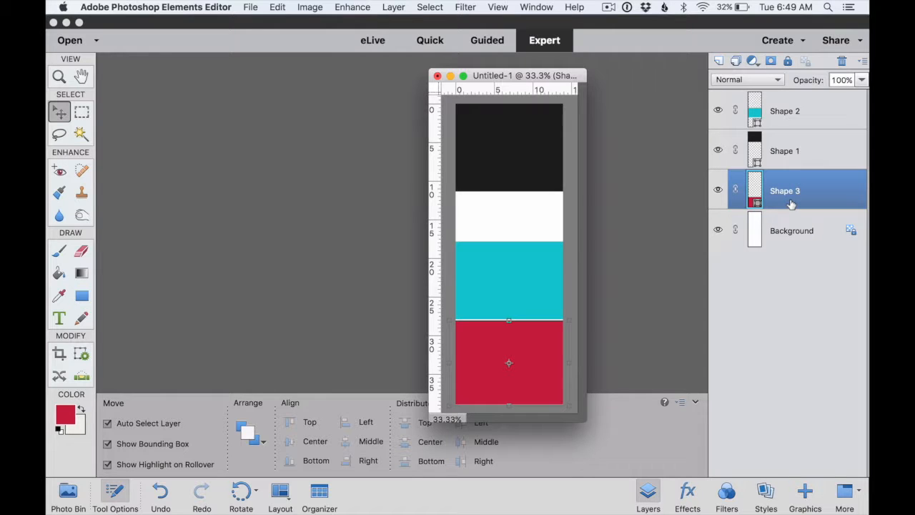
pyautogui.moveTo(519, 351)
pyautogui.mouseDown()
pyautogui.moveTo(525, 153)
pyautogui.moveTo(536, 126)
pyautogui.moveTo(523, 184)
pyautogui.moveTo(532, 359)
pyautogui.mouseUp()
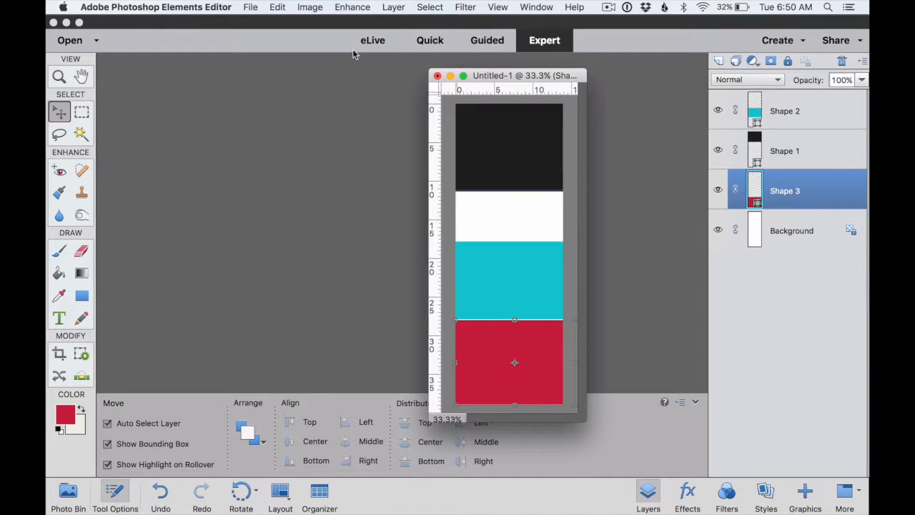
# Open the photos IMG_9194.jpg through IMG_9237.jpg from the SNAP classes folder together.
pyautogui.click(251, 6)
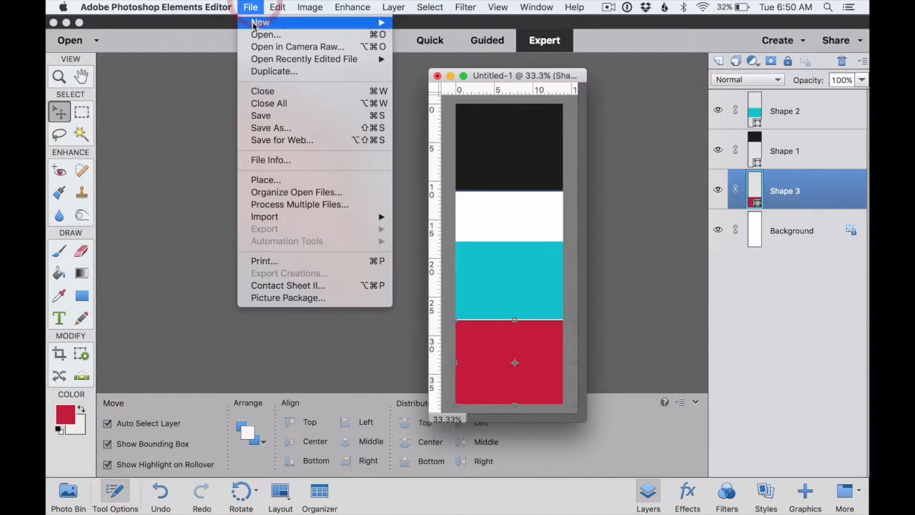
pyautogui.click(255, 34)
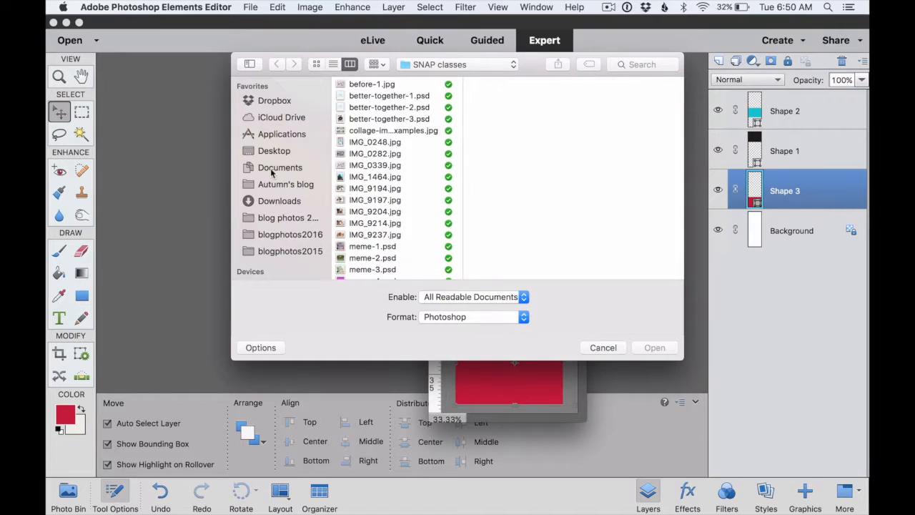
pyautogui.click(368, 188)
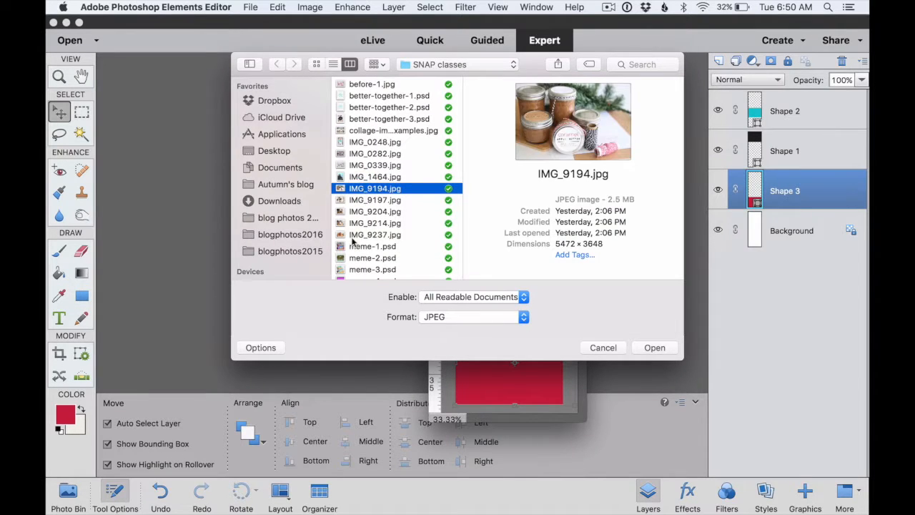
pyautogui.keyDown('shift'); pyautogui.click(353, 236); pyautogui.keyUp('shift')
pyautogui.click(654, 348)
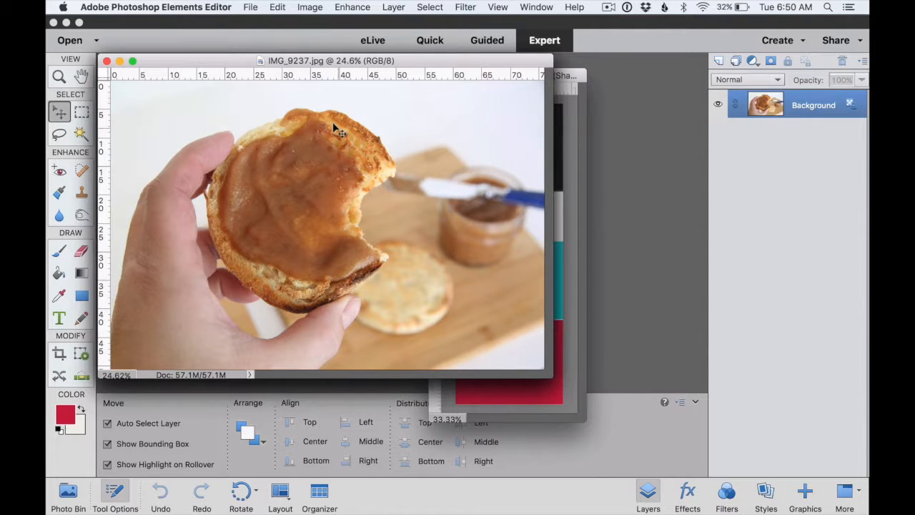
# Check in the General preferences that floating documents are allowed in Expert mode, leaving the option enabled.
pyautogui.click(175, 8)
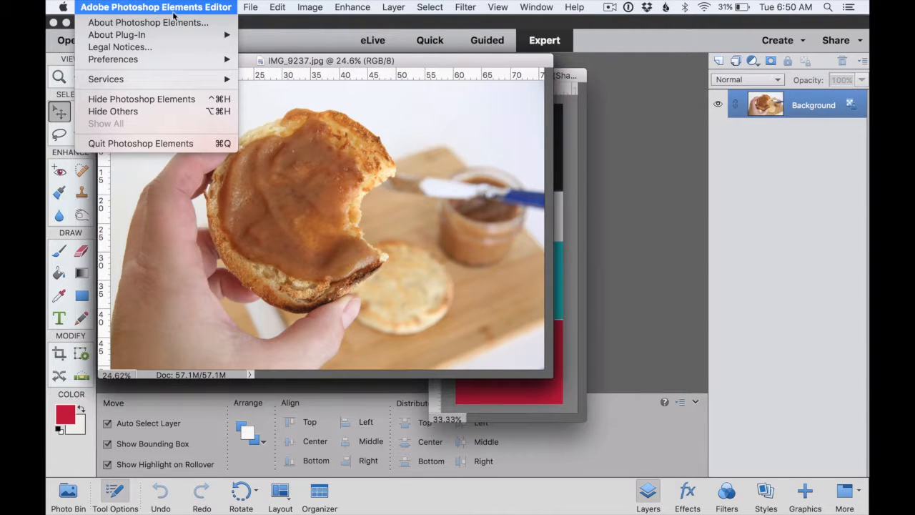
pyautogui.moveTo(166, 59)
pyautogui.click(255, 59)
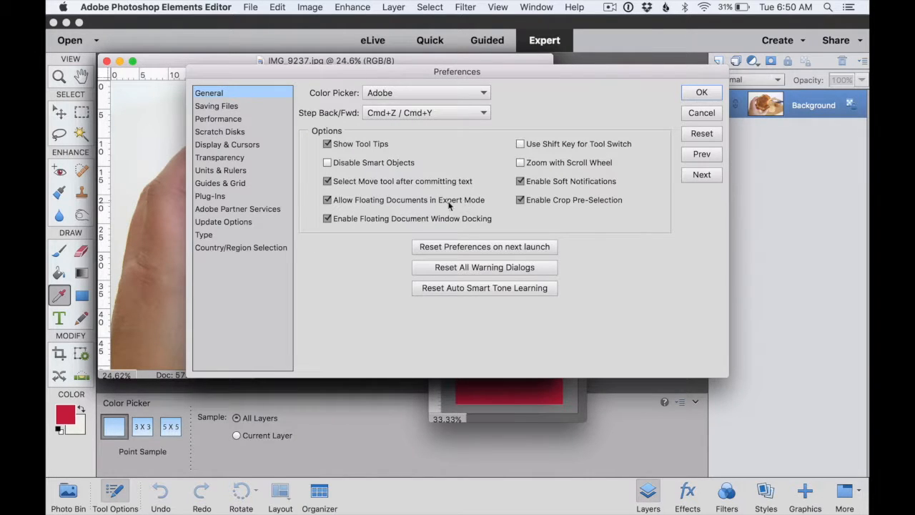
pyautogui.click(329, 201)
pyautogui.click(329, 201)
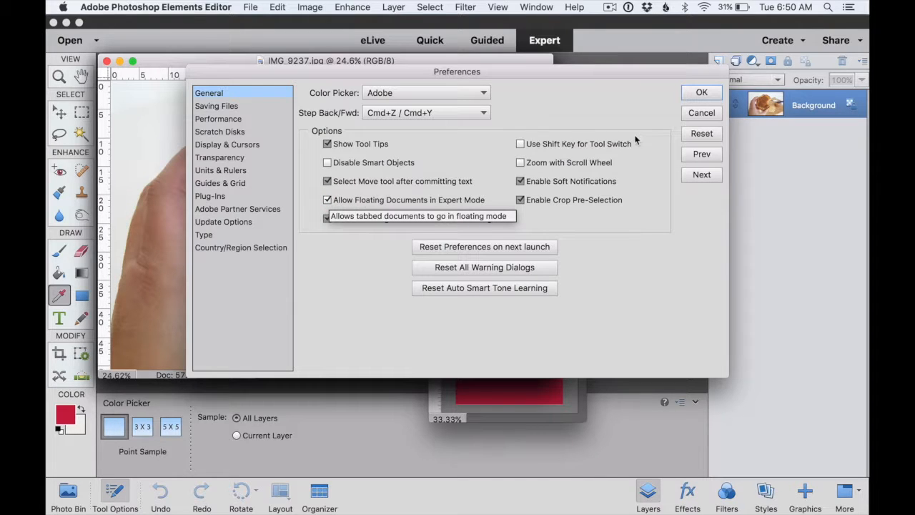
pyautogui.click(701, 91)
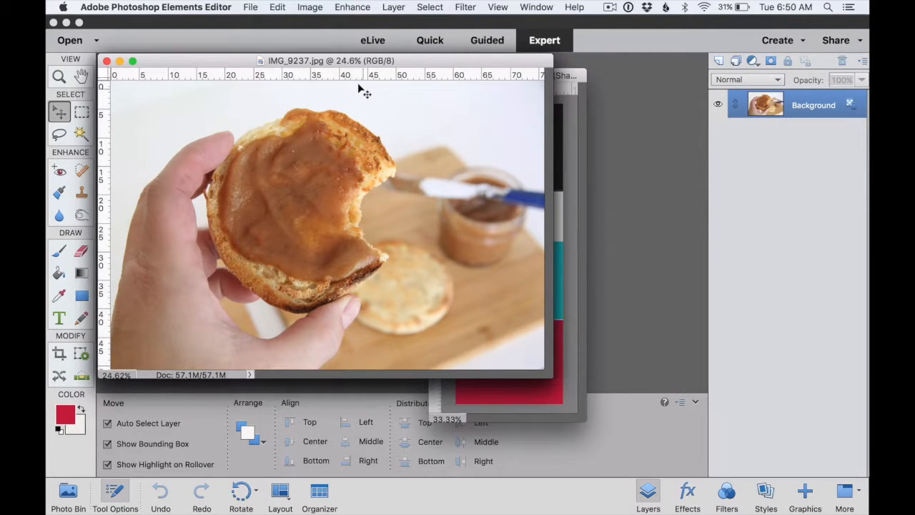
# Shrink the IMG_9237 and IMG_9214 photo windows by zooming each out to 8.33%.
pyautogui.click(233, 63)
pyautogui.press('super+minus')
pyautogui.press('super+minus')
pyautogui.press('super+minus')
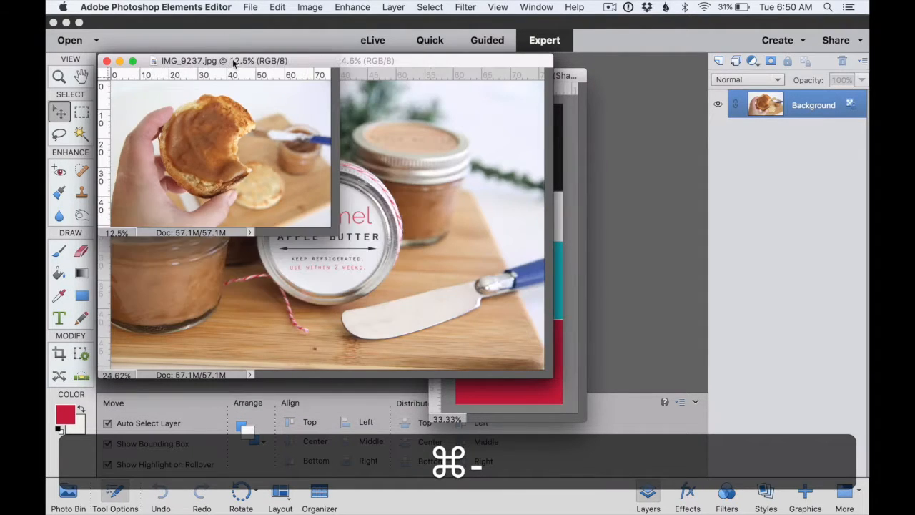
pyautogui.click(294, 108)
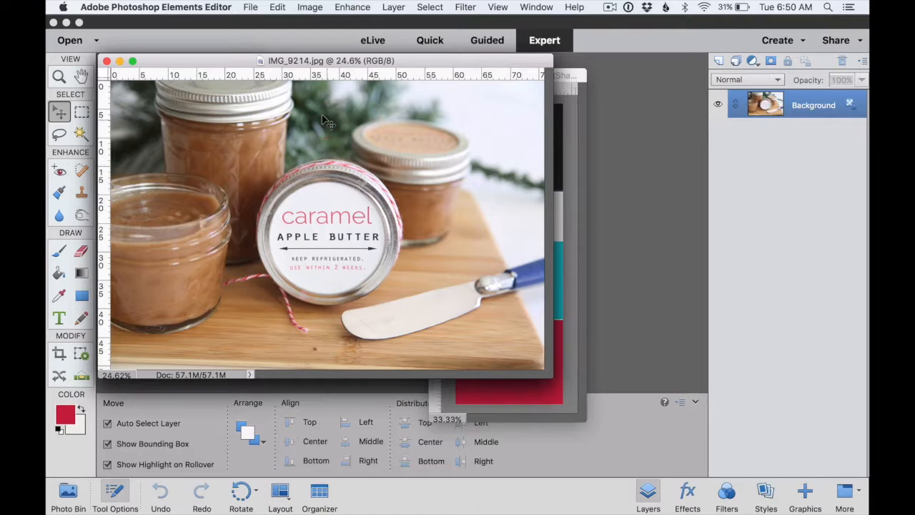
pyautogui.press('super+minus')
pyautogui.press('super+minus')
pyautogui.press('super+minus')
# Shrink the IMG_9204, IMG_9197 and IMG_9194 photo windows by zooming each out to 8.33%.
pyautogui.click(334, 123)
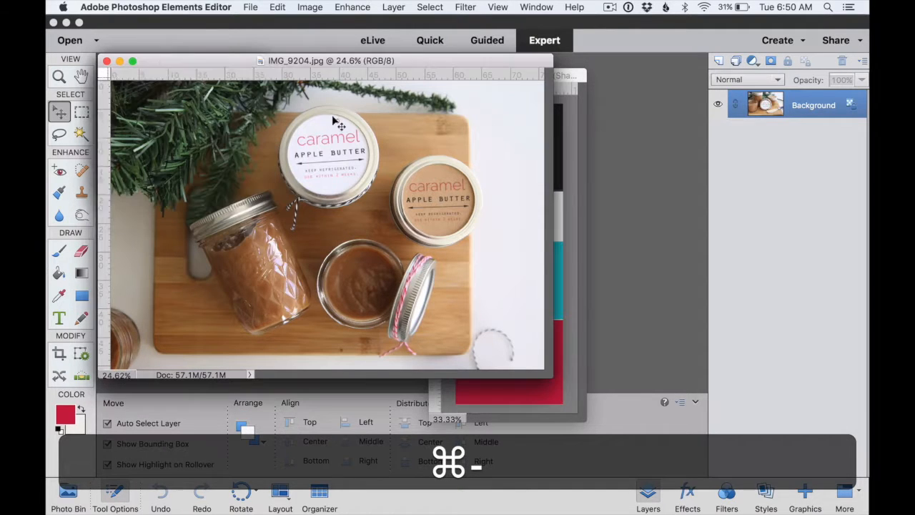
pyautogui.press('super+minus')
pyautogui.press('super+minus')
pyautogui.press('super+minus')
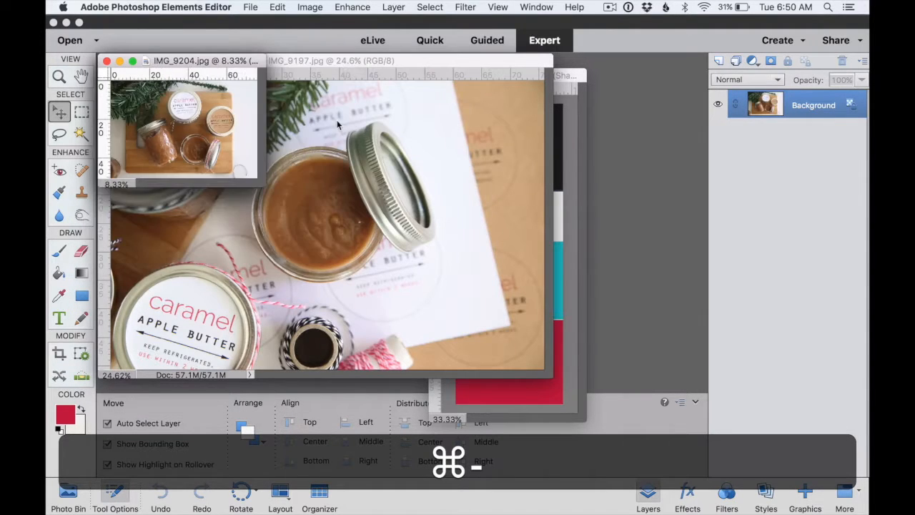
pyautogui.click(342, 145)
pyautogui.press('super+minus')
pyautogui.press('super+minus')
pyautogui.press('super+minus')
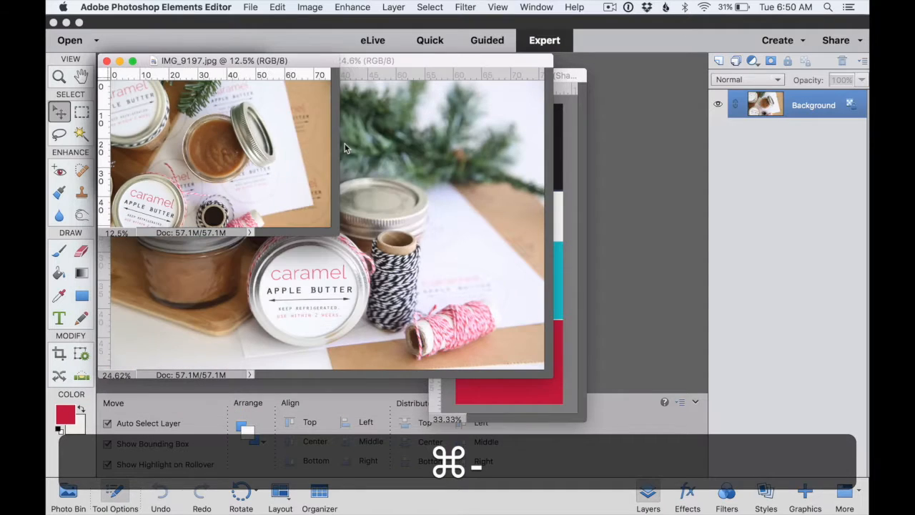
pyautogui.click(398, 180)
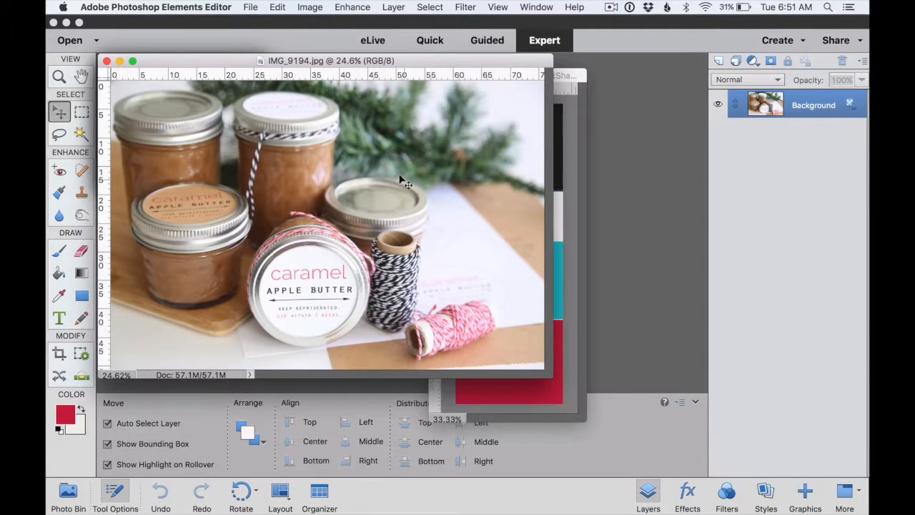
pyautogui.press('super+minus')
pyautogui.press('super+minus')
pyautogui.press('super+minus')
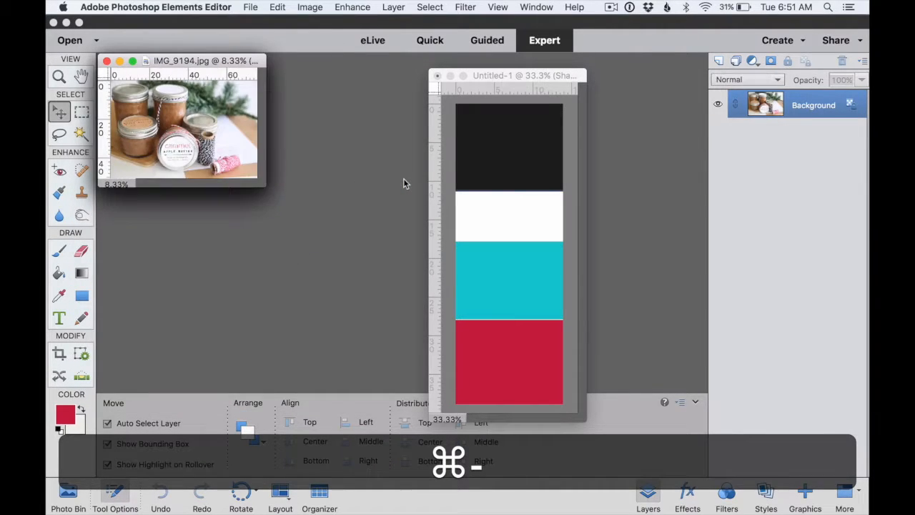
# Spread the stacked photo windows out beside the template so all five photos can be seen without overlapping.
pyautogui.moveTo(239, 62); pyautogui.dragTo(407, 69)
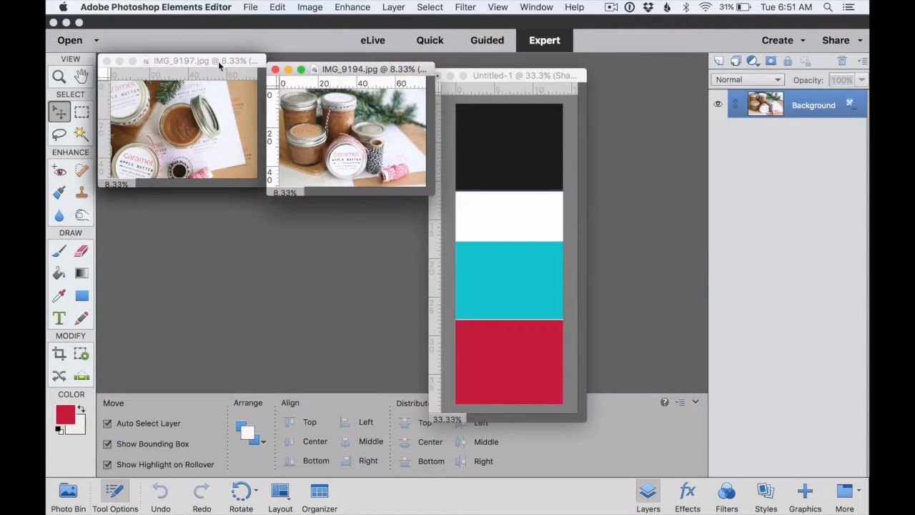
pyautogui.moveTo(220, 64); pyautogui.dragTo(214, 198)
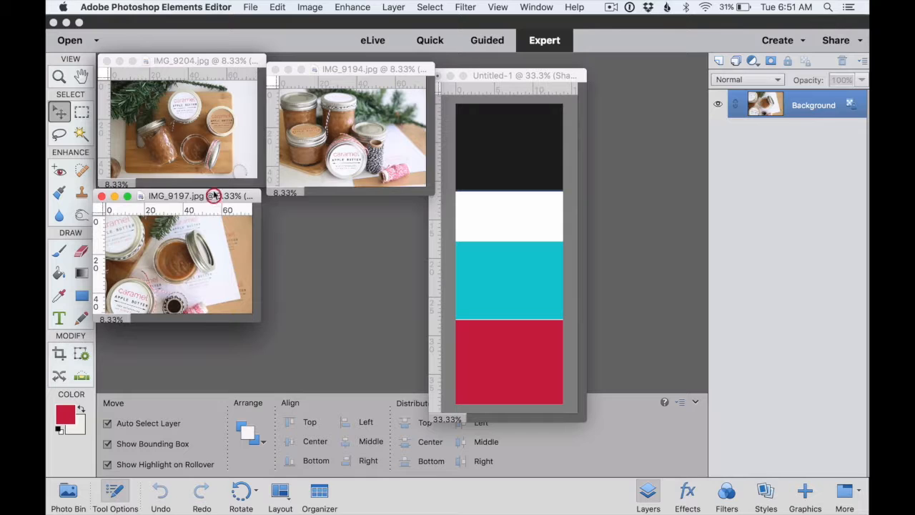
pyautogui.moveTo(218, 59); pyautogui.dragTo(371, 206)
pyautogui.moveTo(214, 61); pyautogui.dragTo(212, 331)
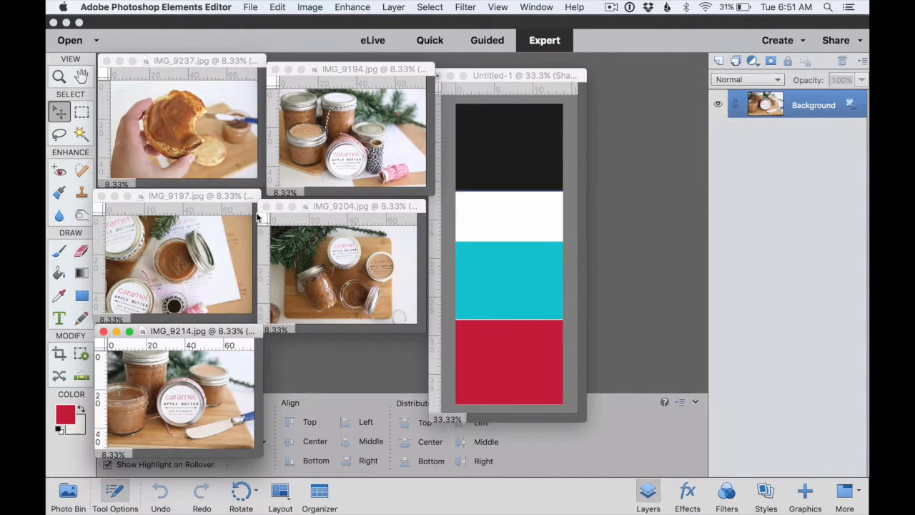
# Try placing the full-size IMG_9194 photo in the template as the top layer, and undo the placement.
pyautogui.click(334, 131)
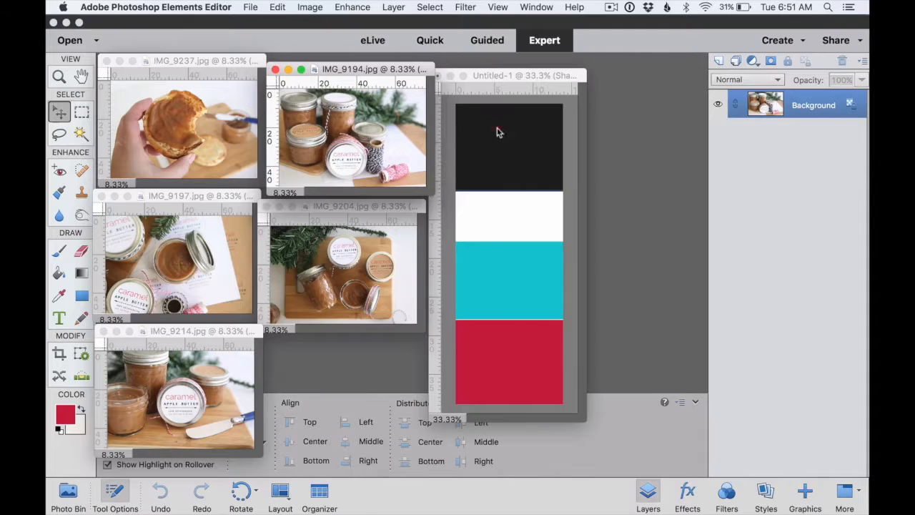
pyautogui.moveTo(499, 132); pyautogui.dragTo(499, 130)
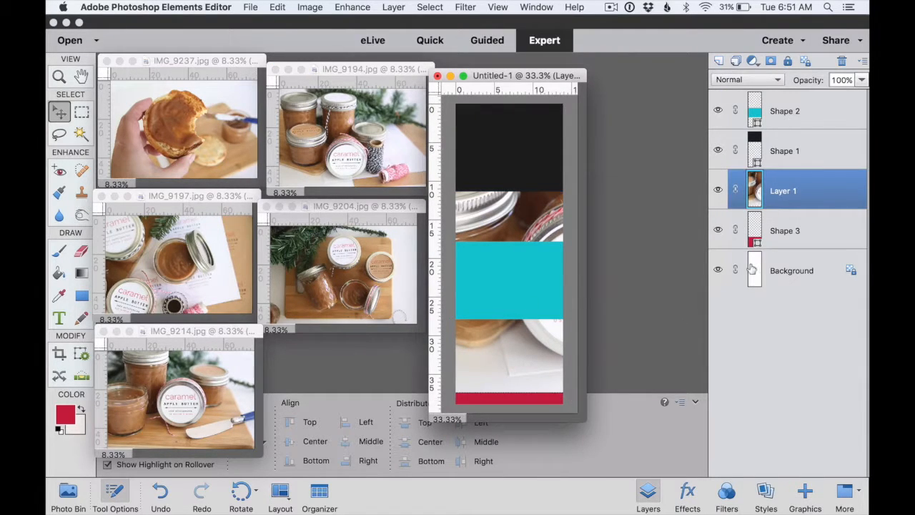
pyautogui.moveTo(816, 185); pyautogui.dragTo(816, 104)
pyautogui.moveTo(584, 421); pyautogui.dragTo(716, 435)
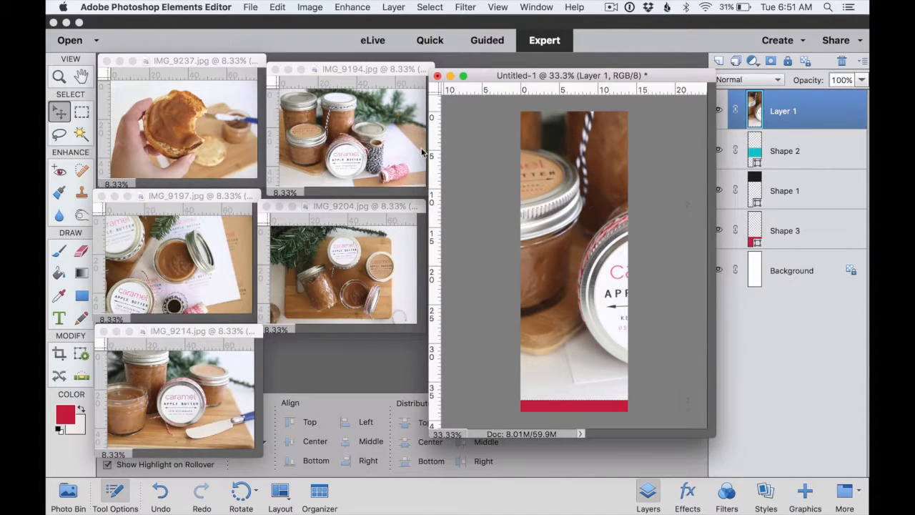
pyautogui.press('super+z')
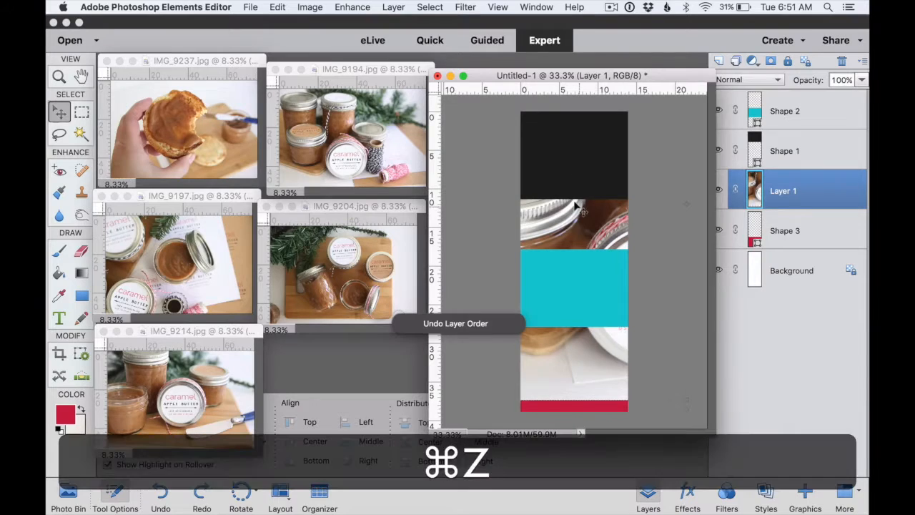
pyautogui.press('super+z')
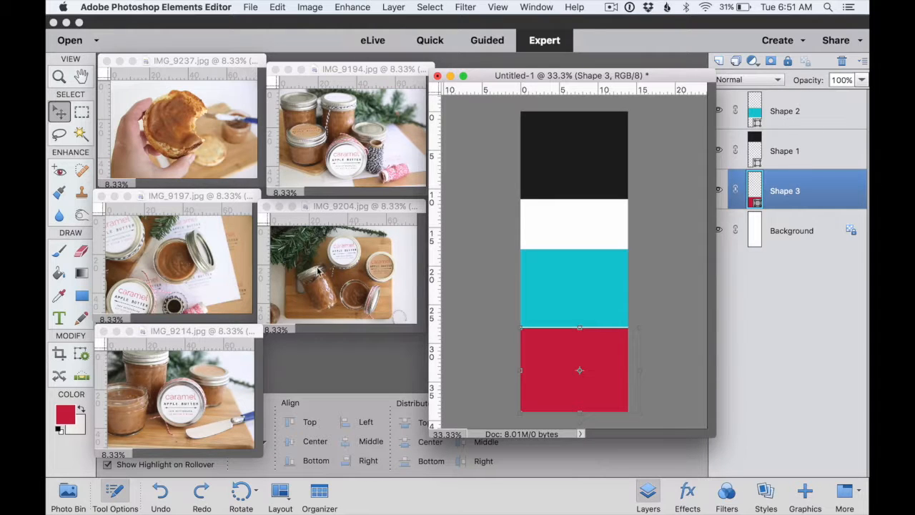
# Resize the IMG_9214 photo to a width of 1500 pixels with proportions constrained.
pyautogui.click(176, 386)
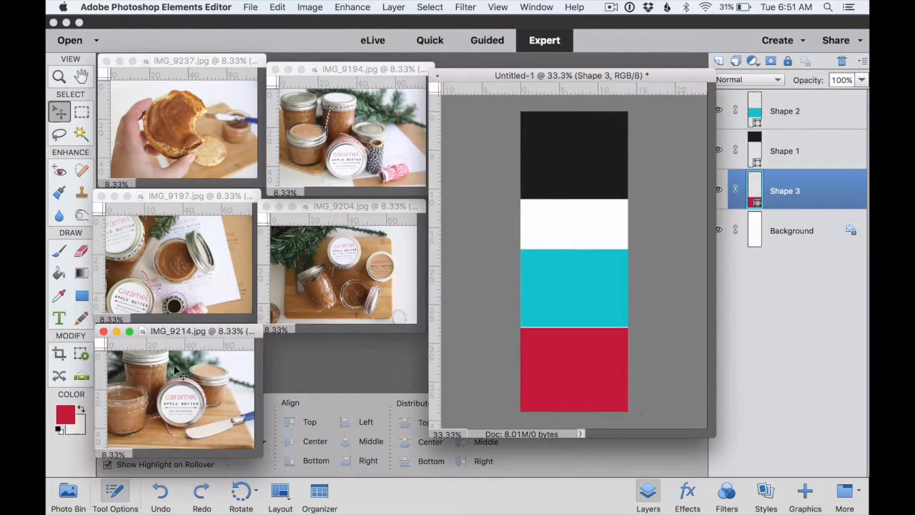
pyautogui.click(312, 6)
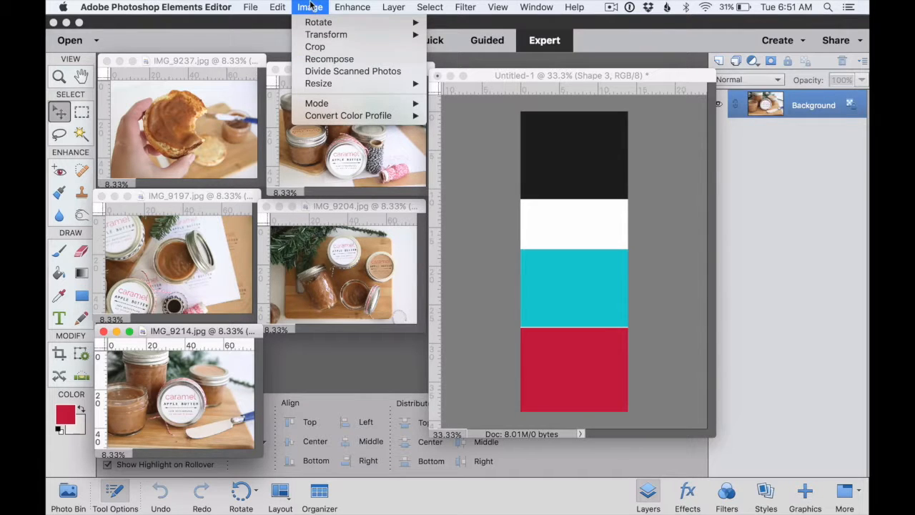
pyautogui.moveTo(386, 83)
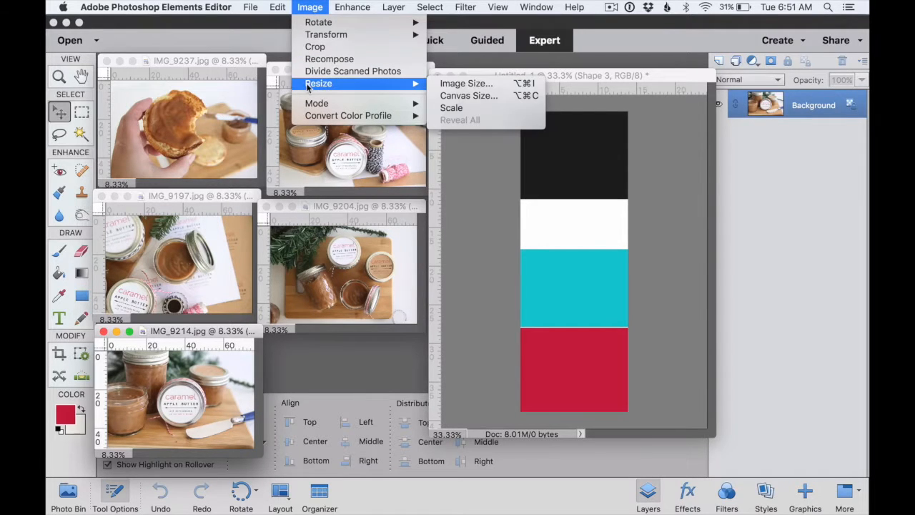
pyautogui.click(446, 84)
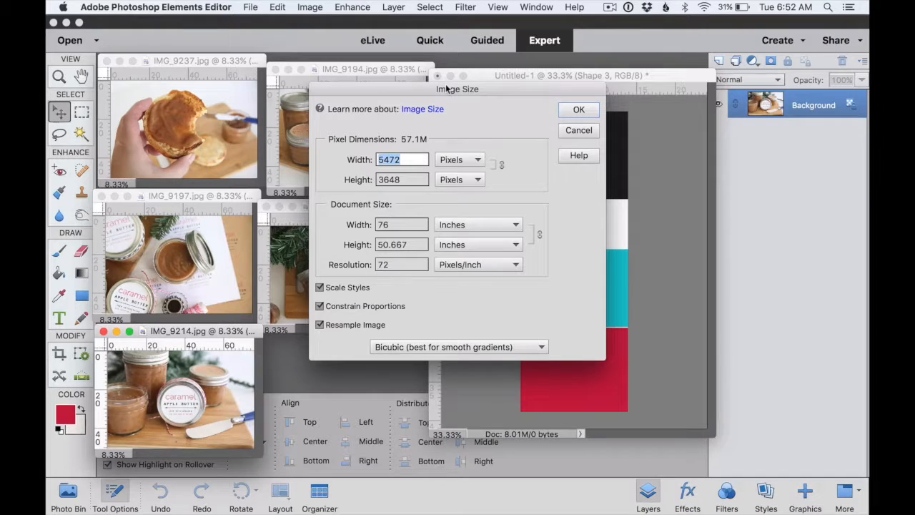
pyautogui.write('1500')
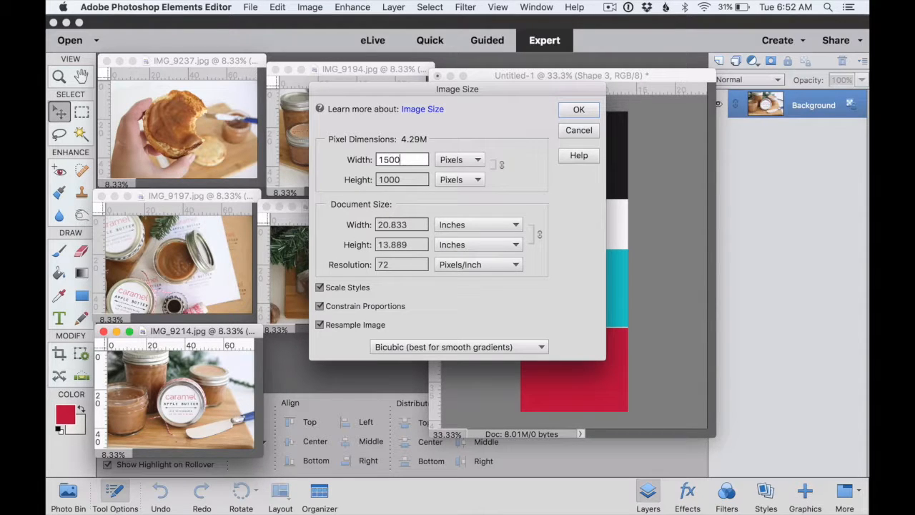
pyautogui.press('Return')
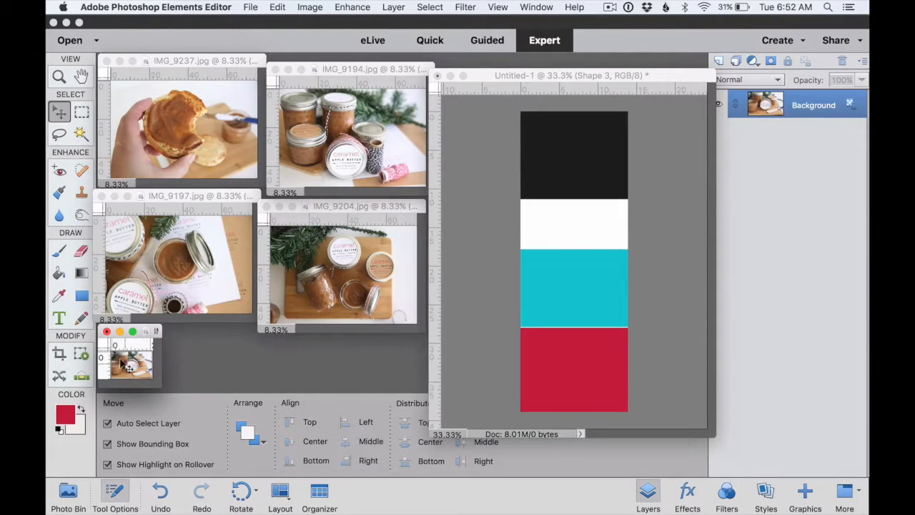
# Copy the resized IMG_9214 photo into the template and position it so it covers the red rectangle.
pyautogui.moveTo(123, 361); pyautogui.dragTo(565, 164)
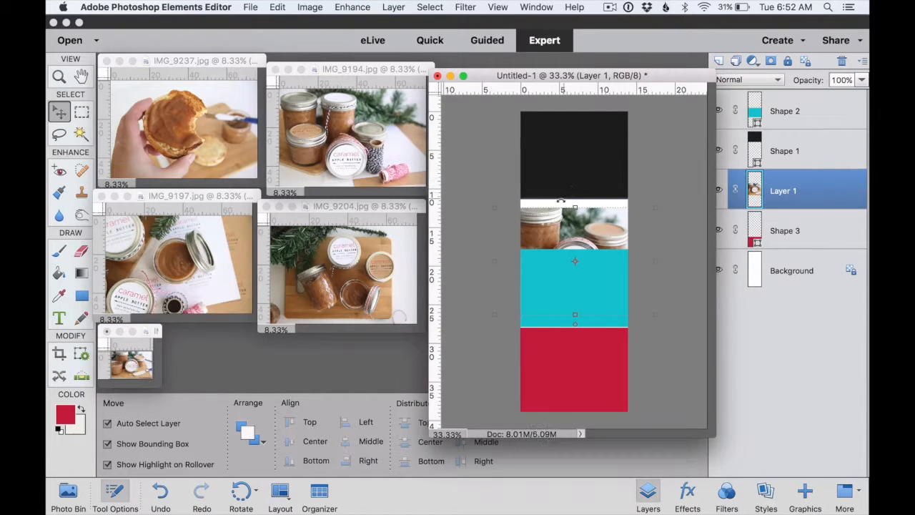
pyautogui.moveTo(579, 215); pyautogui.dragTo(578, 331)
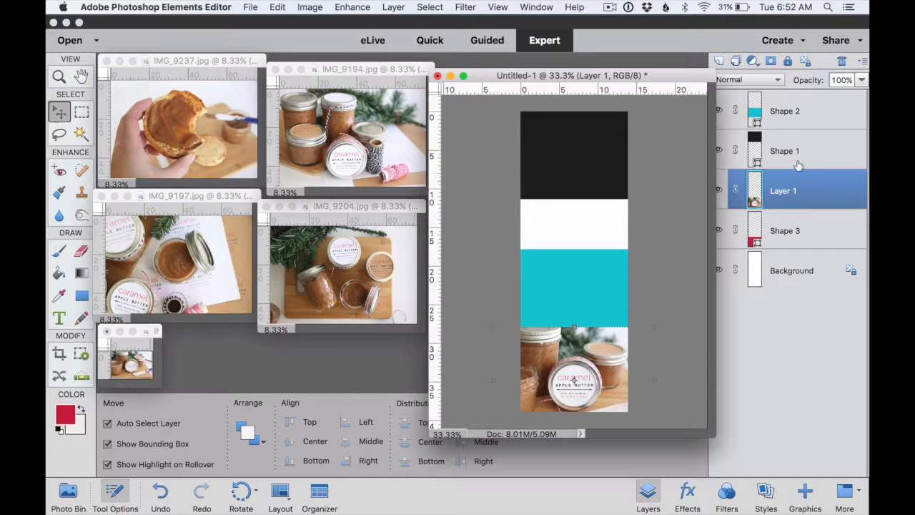
pyautogui.click(825, 186)
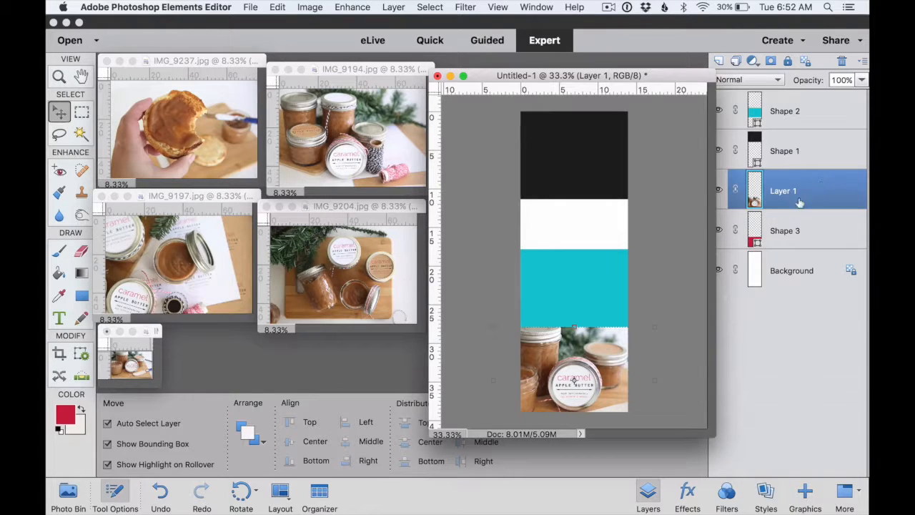
pyautogui.moveTo(580, 355); pyautogui.dragTo(566, 348)
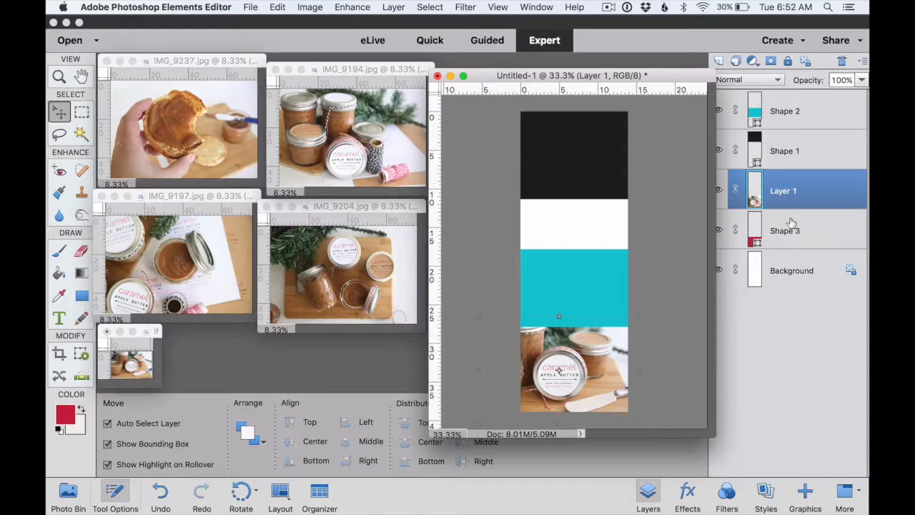
# Clip the Layer 1 photo to the red Shape 3 rectangle below it.
pyautogui.click(815, 191)
pyautogui.press('alt')
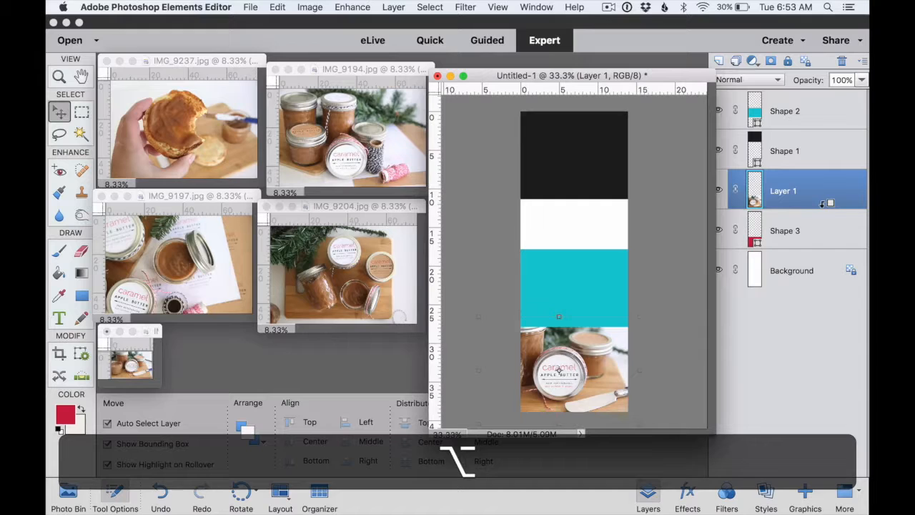
pyautogui.keyDown('alt'); pyautogui.click(823, 204); pyautogui.keyUp('alt')
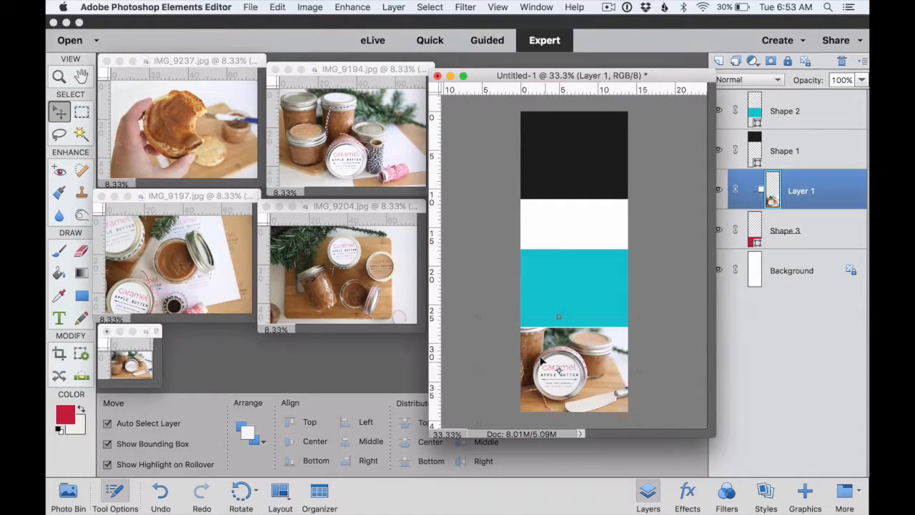
# Scale the clipped Layer 1 photo to about 86.31% and reposition it so it fills the bottom rectangle with the jar lid near the centre.
pyautogui.moveTo(542, 360); pyautogui.dragTo(598, 359)
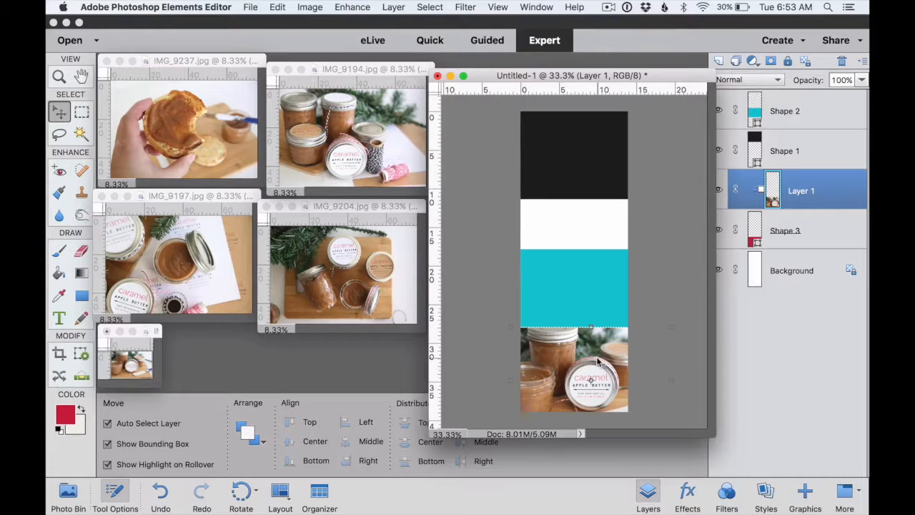
pyautogui.moveTo(594, 363); pyautogui.dragTo(569, 365)
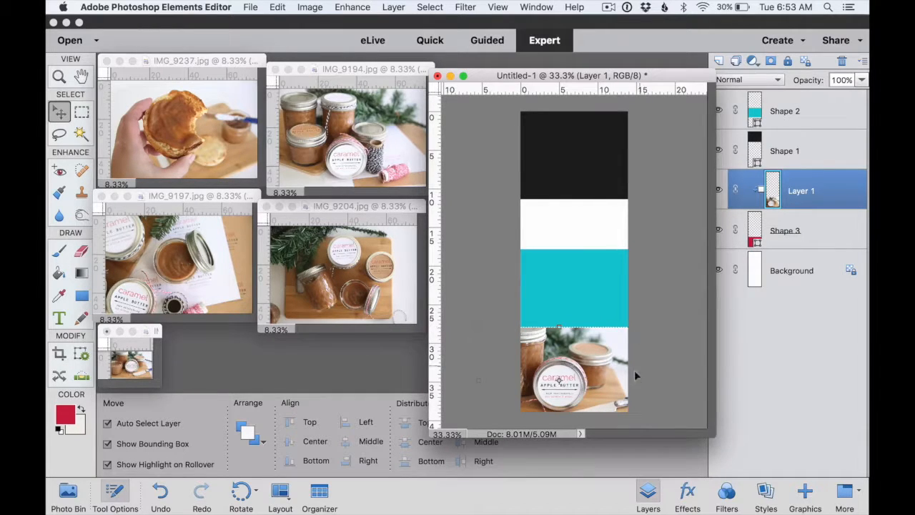
pyautogui.click(478, 326)
pyautogui.moveTo(478, 326); pyautogui.dragTo(526, 343)
pyautogui.moveTo(572, 389); pyautogui.dragTo(565, 363)
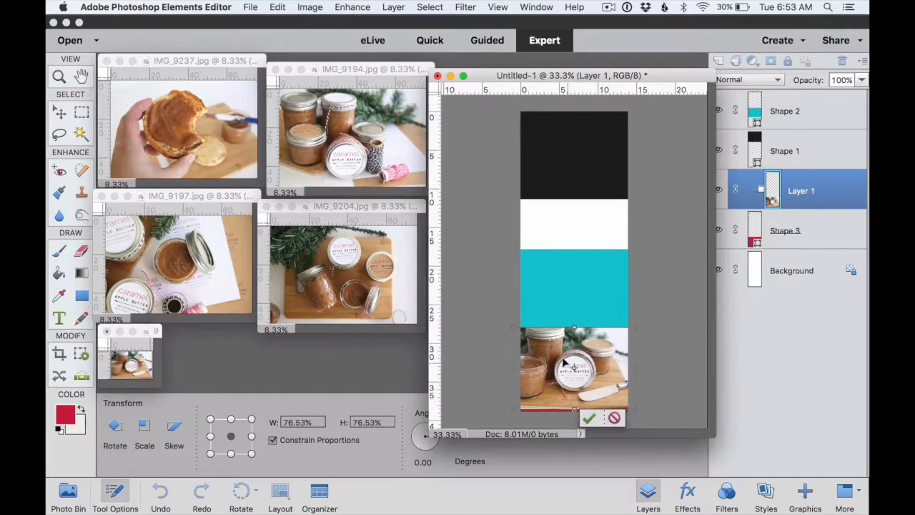
pyautogui.moveTo(513, 410); pyautogui.dragTo(439, 473)
pyautogui.moveTo(601, 382); pyautogui.dragTo(630, 364)
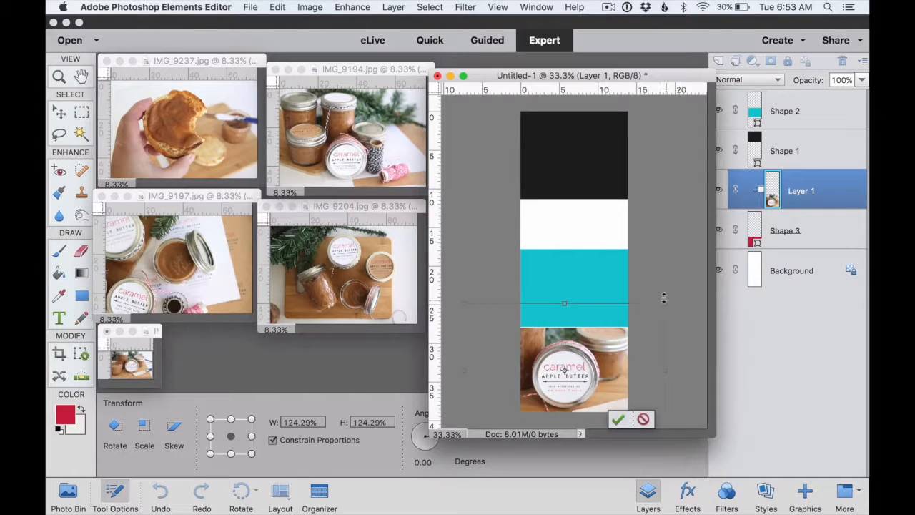
pyautogui.moveTo(664, 301); pyautogui.dragTo(608, 346)
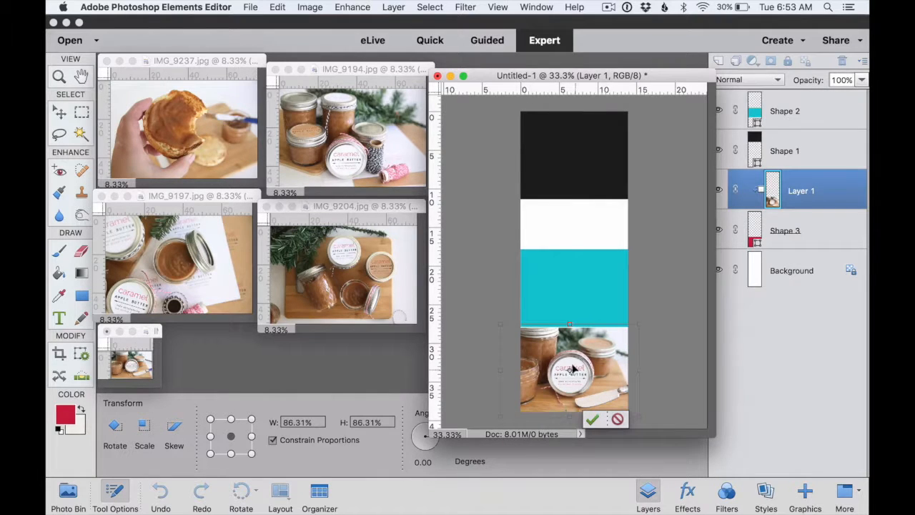
pyautogui.click(593, 419)
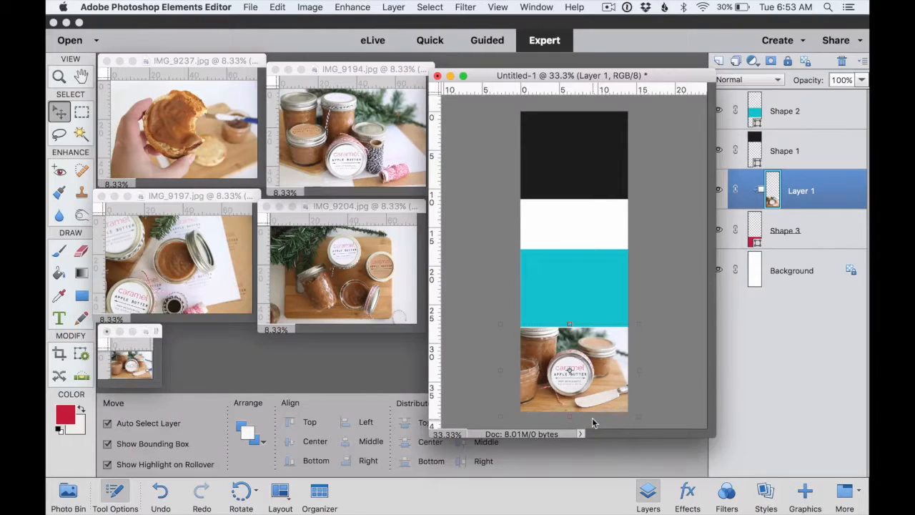
pyautogui.click(658, 316)
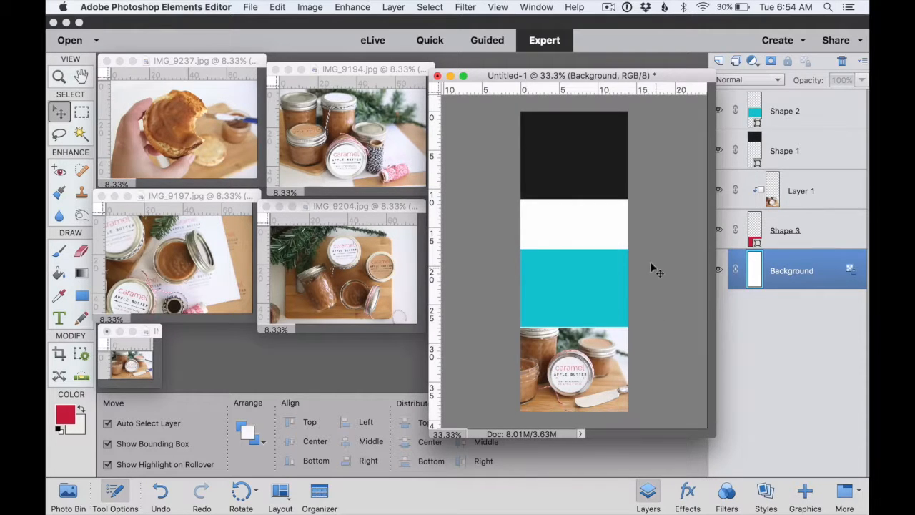
# Make the turquoise Shape 2 layer active in the template and resize the IMG_9197 photo to a width of 1500 pixels.
pyautogui.click(564, 278)
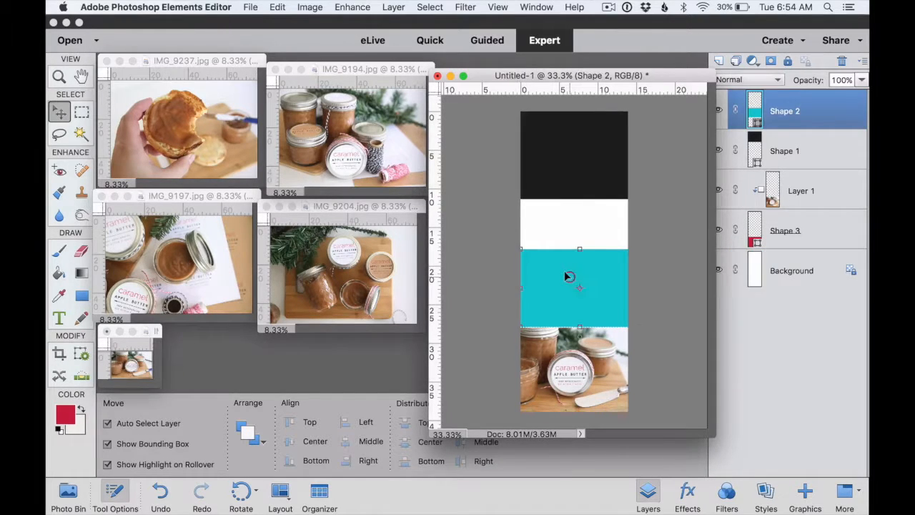
pyautogui.click(555, 272)
pyautogui.click(160, 273)
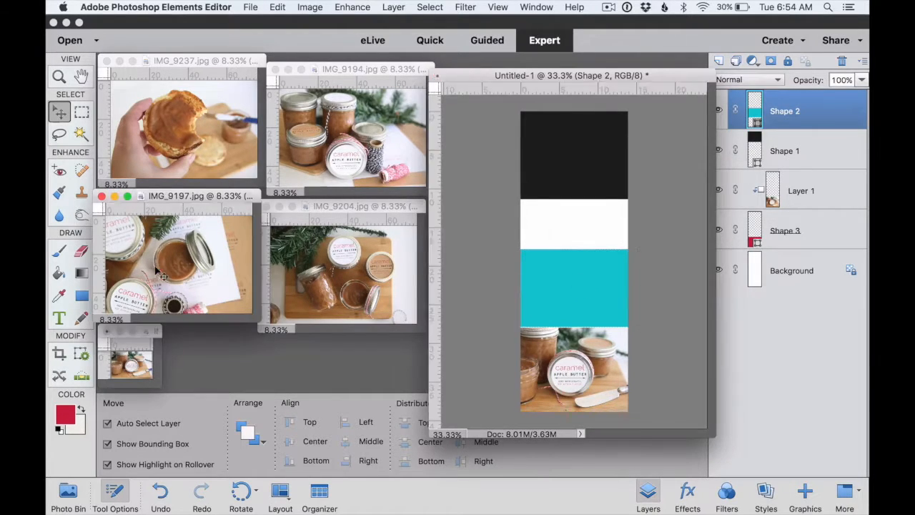
pyautogui.click(310, 7)
pyautogui.moveTo(307, 85)
pyautogui.click(450, 84)
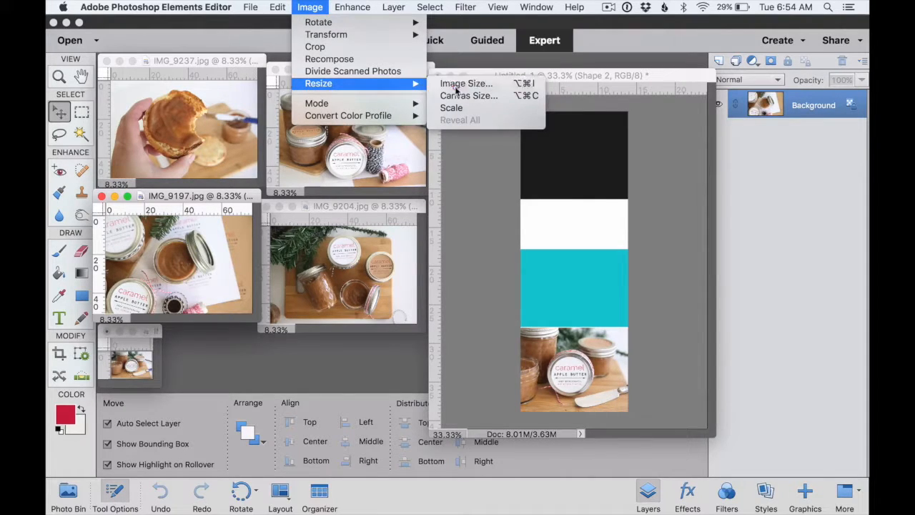
pyautogui.write('1500')
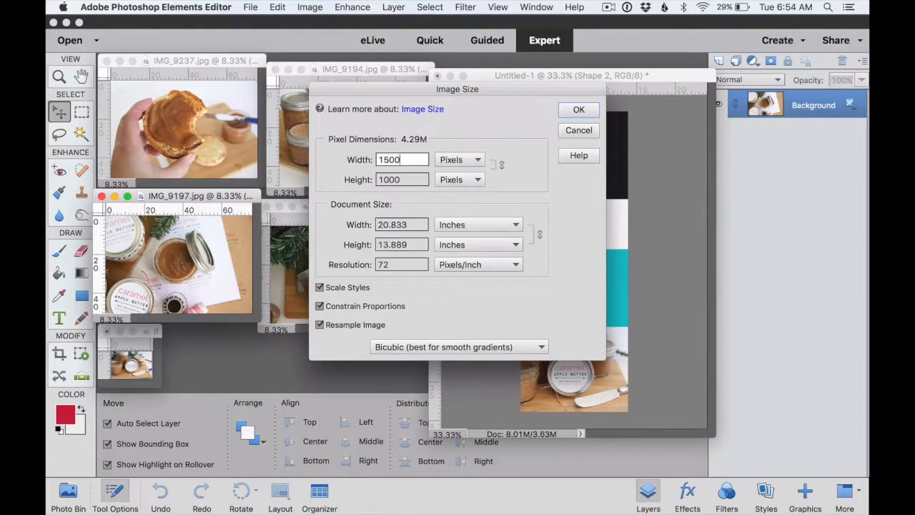
pyautogui.press('Return')
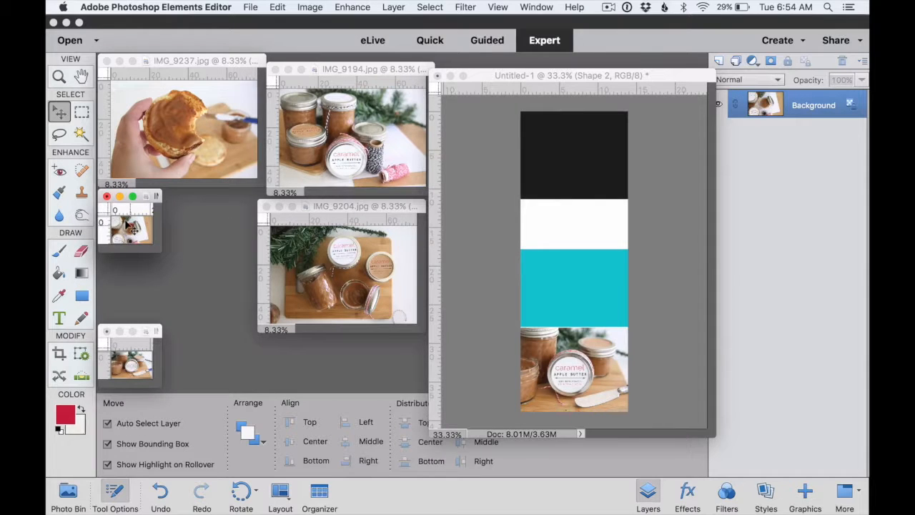
# Copy the resized IMG_9197 photo into the template and clip it to the turquoise Shape 2 rectangle.
pyautogui.moveTo(370, 243); pyautogui.dragTo(569, 273)
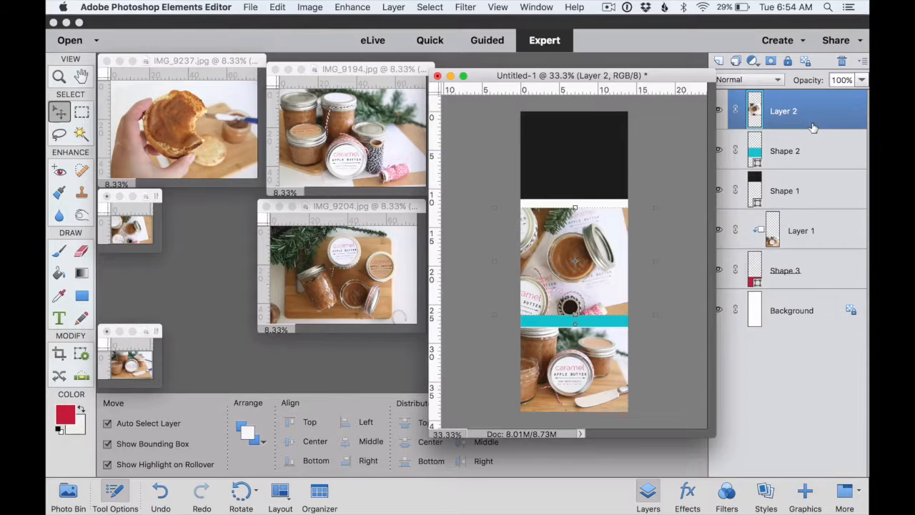
pyautogui.press('alt')
pyautogui.keyDown('alt'); pyautogui.click(812, 123); pyautogui.keyUp('alt')
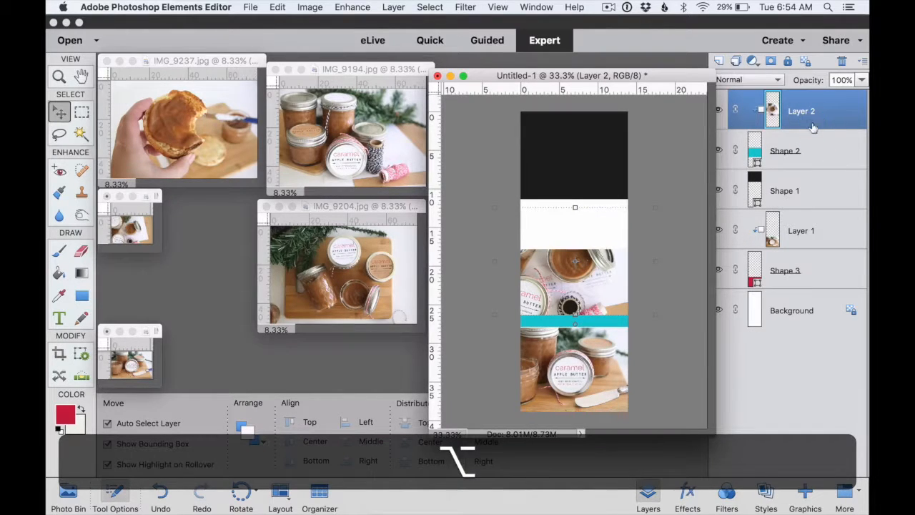
# Reposition the Layer 2 photo and scale it down so the jars fill the Shape 2 rectangle.
pyautogui.moveTo(562, 276); pyautogui.dragTo(569, 292)
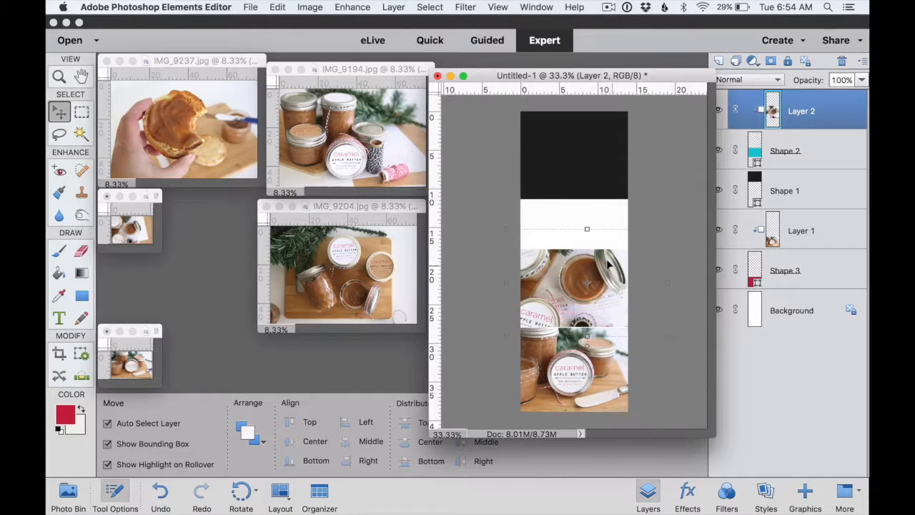
pyautogui.moveTo(610, 265)
pyautogui.mouseDown()
pyautogui.moveTo(581, 276)
pyautogui.moveTo(609, 263)
pyautogui.mouseUp()
pyautogui.moveTo(549, 279); pyautogui.dragTo(566, 271)
pyautogui.moveTo(673, 215); pyautogui.dragTo(647, 236)
pyautogui.click(600, 335)
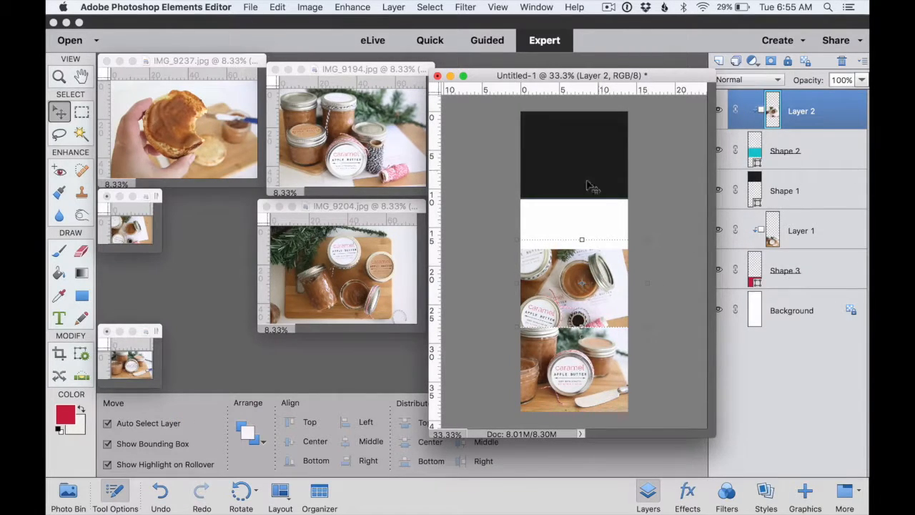
# Make the black Shape 1 layer active in the template and resize the IMG_9204 photo to a width of 1500 pixels.
pyautogui.click(576, 154)
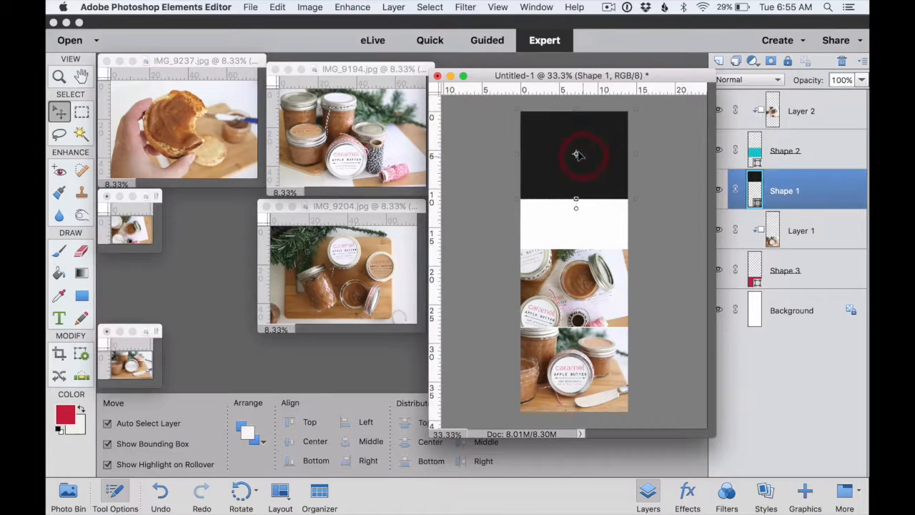
pyautogui.click(316, 276)
pyautogui.click(319, 6)
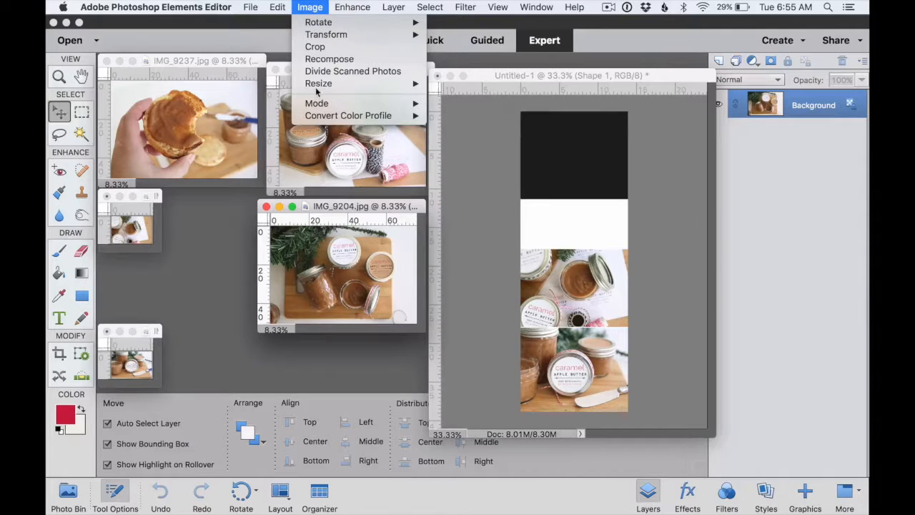
pyautogui.moveTo(408, 83)
pyautogui.click(465, 84)
pyautogui.write('1000')
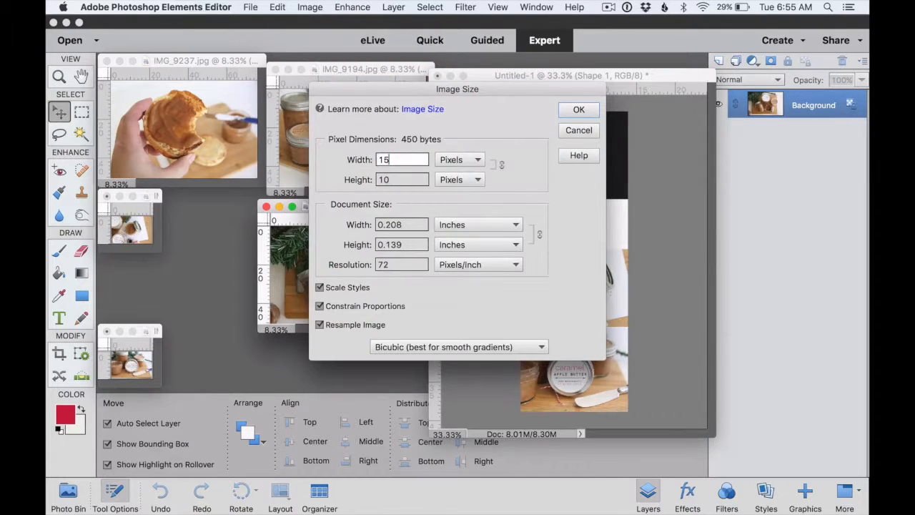
pyautogui.press('Return')
# Copy the resized IMG_9204 photo into the template, move it over the black rectangle, and clip it to Shape 1.
pyautogui.moveTo(287, 237); pyautogui.dragTo(554, 150)
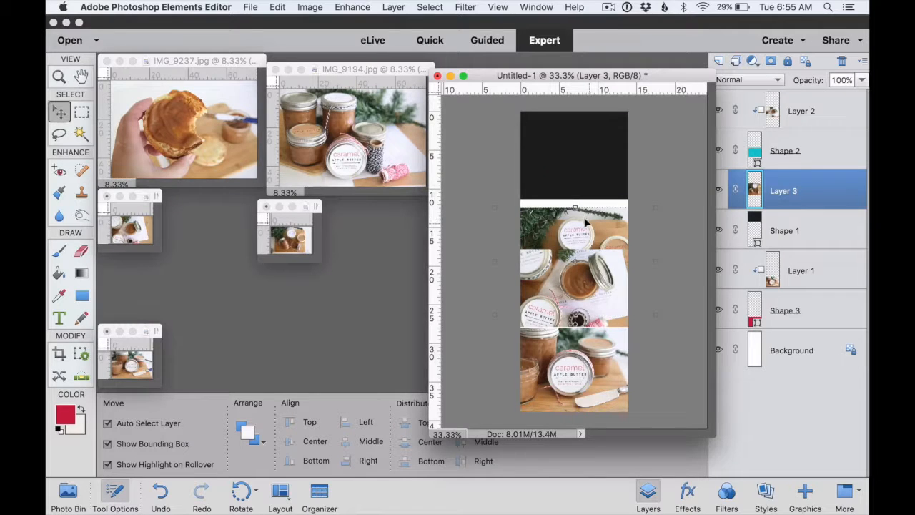
pyautogui.moveTo(587, 224); pyautogui.dragTo(588, 128)
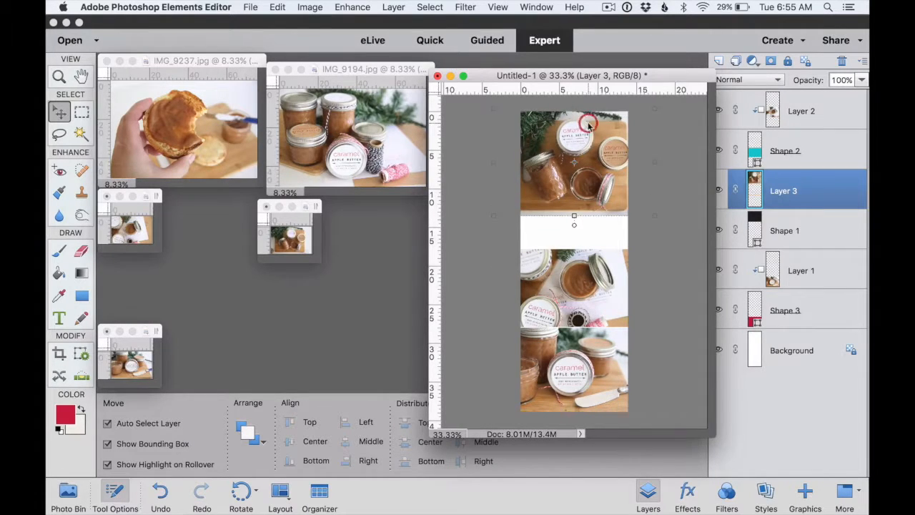
pyautogui.keyDown('alt'); pyautogui.click(800, 209); pyautogui.keyUp('alt')
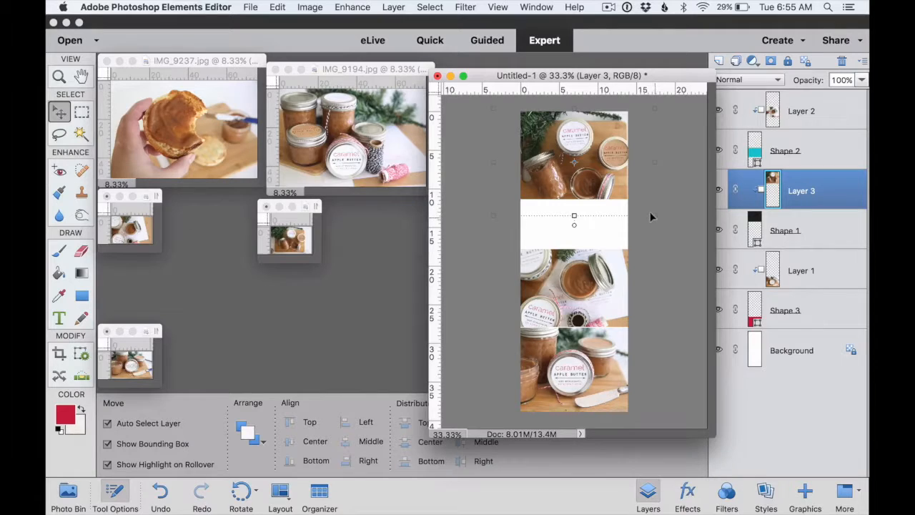
# Enlarge the clipped Layer 3 photo to about 125.77% with proportions constrained.
pyautogui.moveTo(647, 216); pyautogui.dragTo(643, 184)
pyautogui.moveTo(592, 163)
pyautogui.mouseDown()
pyautogui.moveTo(598, 151)
pyautogui.moveTo(601, 164)
pyautogui.mouseUp()
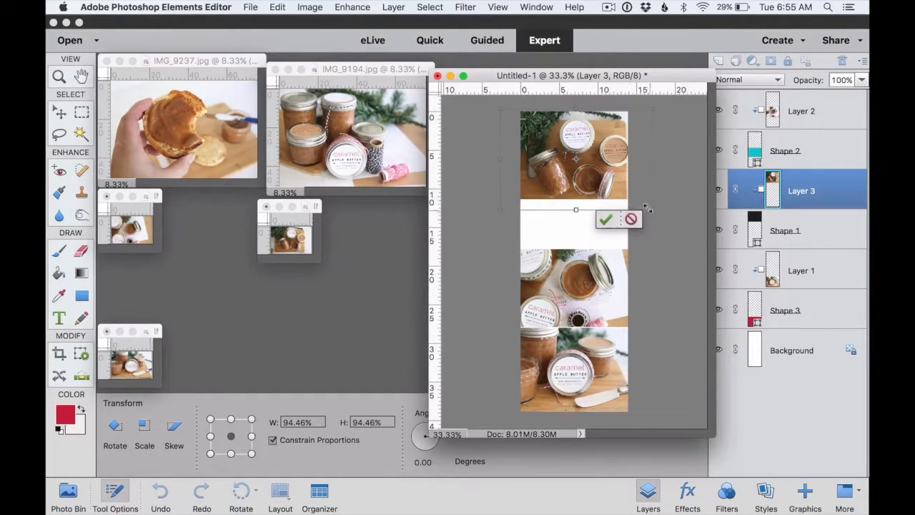
pyautogui.moveTo(648, 207); pyautogui.dragTo(703, 244)
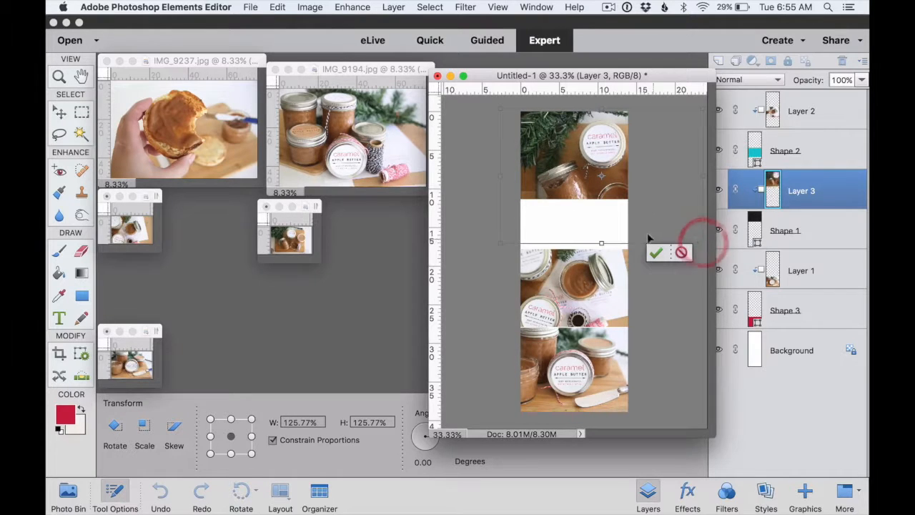
pyautogui.click(656, 253)
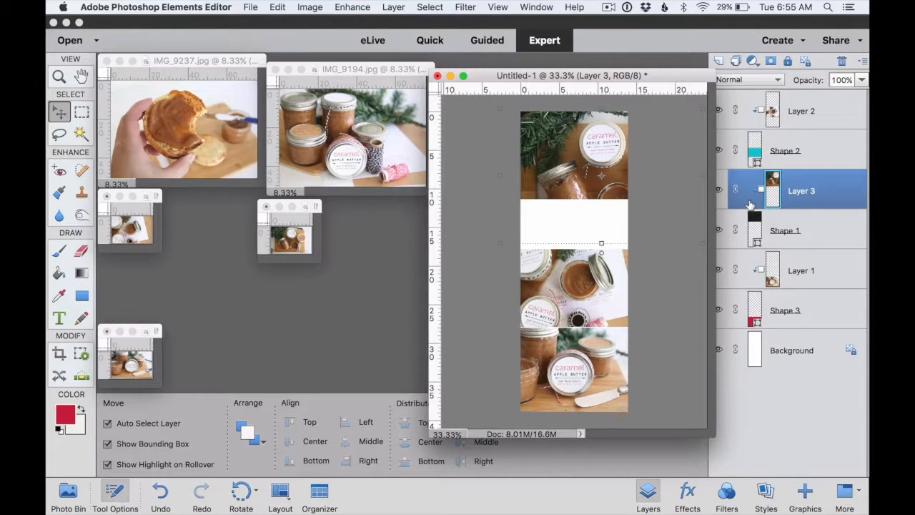
# Resize the Shape 1 rectangle to about 93.28% width and 127.32% height, and shift the Layer 3 photo to centre the jar lid.
pyautogui.click(818, 225)
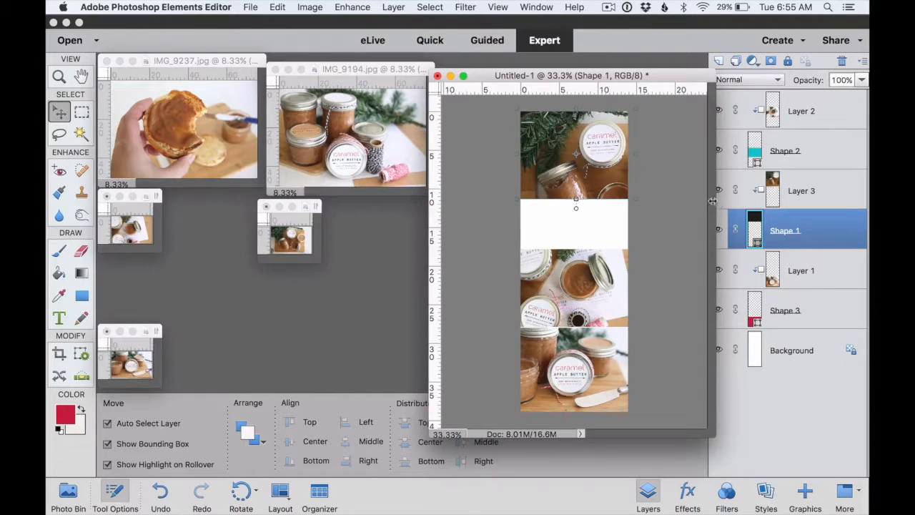
pyautogui.click(824, 225)
pyautogui.moveTo(575, 200); pyautogui.dragTo(576, 240)
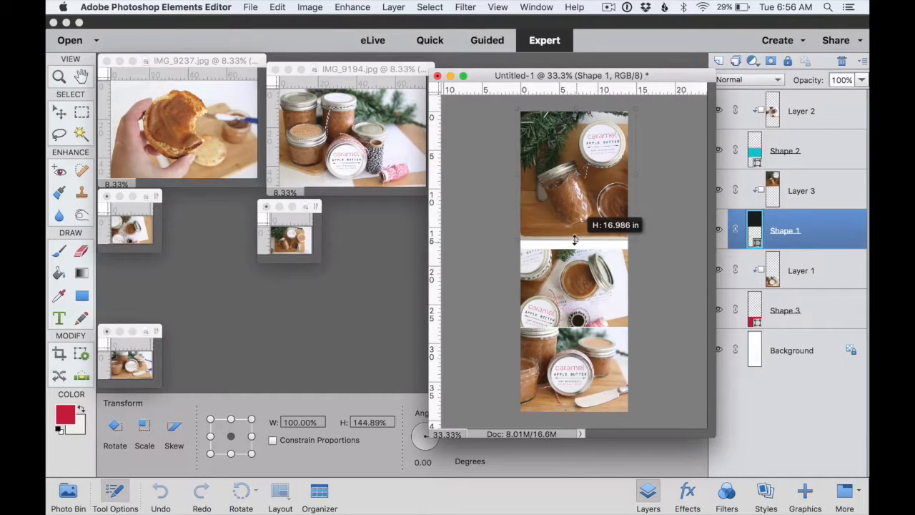
pyautogui.moveTo(575, 240); pyautogui.dragTo(576, 242)
pyautogui.moveTo(629, 174); pyautogui.dragTo(582, 174)
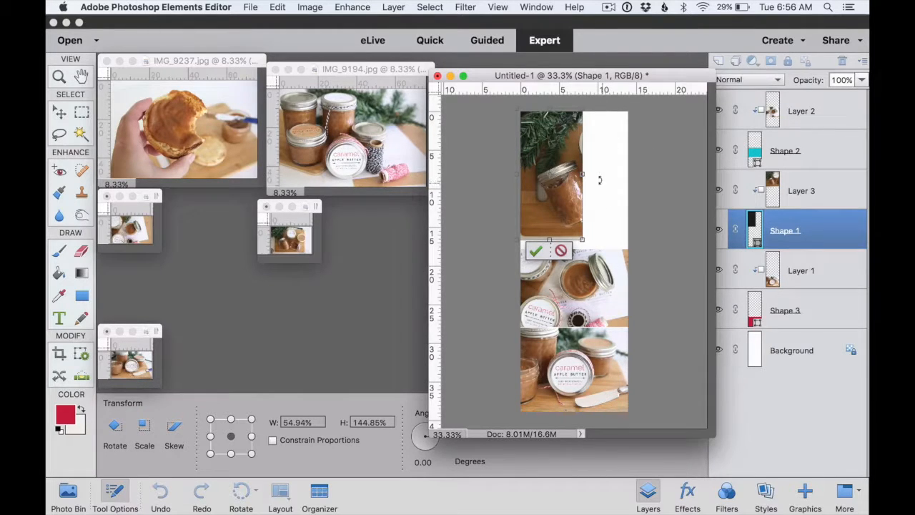
pyautogui.moveTo(583, 174); pyautogui.dragTo(628, 171)
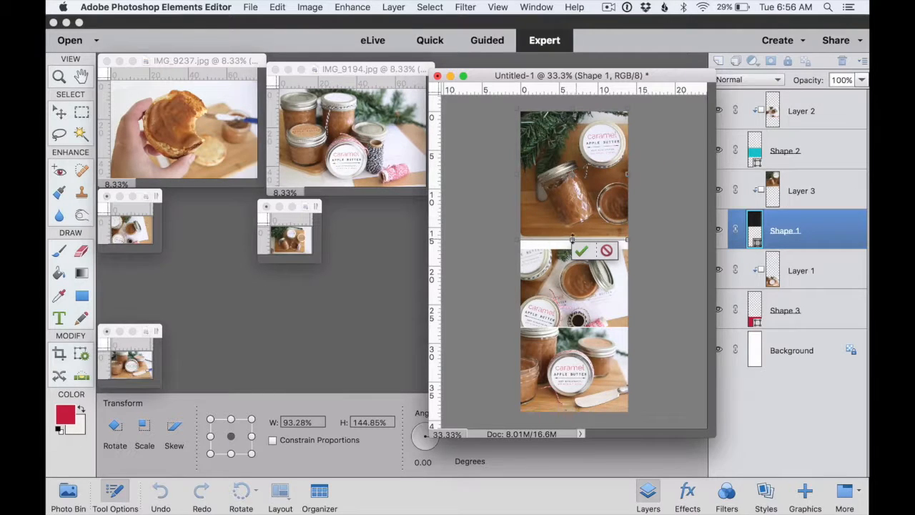
pyautogui.moveTo(570, 236); pyautogui.dragTo(570, 222)
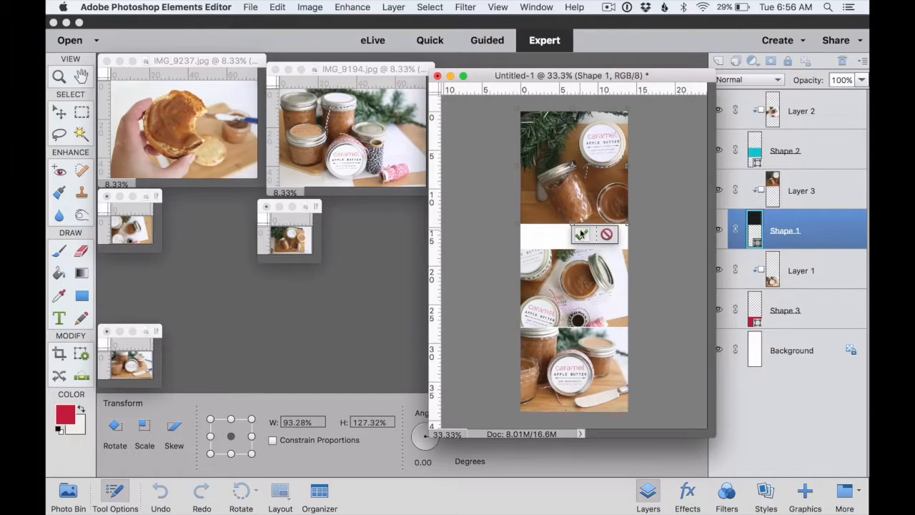
pyautogui.click(581, 251)
pyautogui.moveTo(601, 174); pyautogui.dragTo(575, 174)
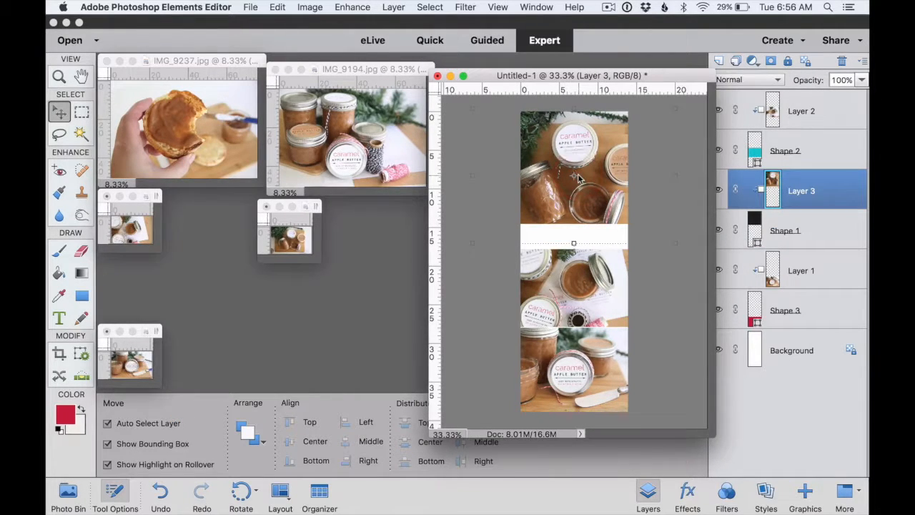
# Shorten the Shape 1 rectangle by raising its lower edge to widen the white gap above the middle photo.
pyautogui.click(840, 191)
pyautogui.click(832, 226)
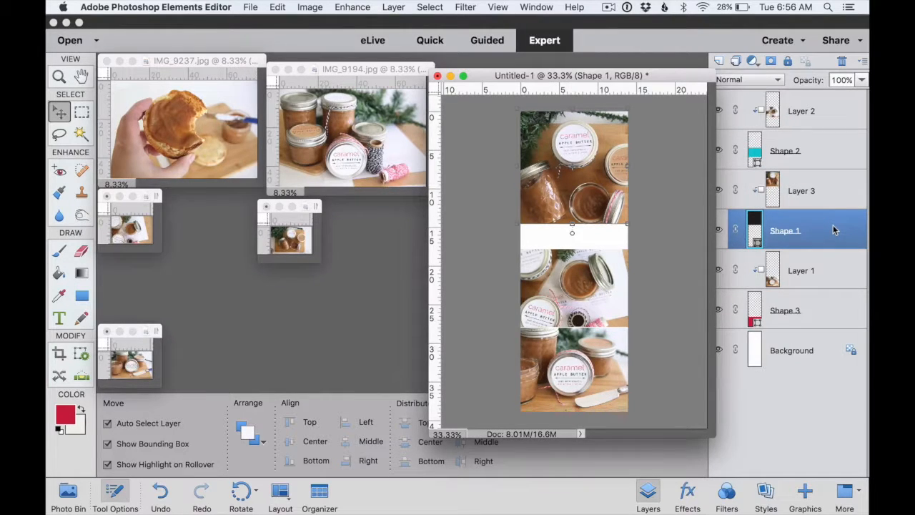
pyautogui.click(571, 223)
pyautogui.moveTo(572, 223); pyautogui.dragTo(571, 202)
pyautogui.click(581, 212)
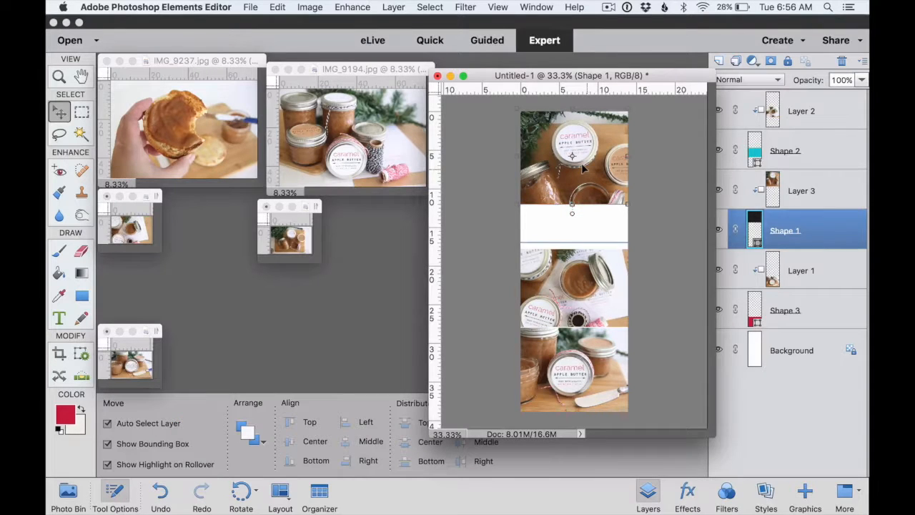
# Scale down and reposition the Layer 3 photo so all the jars fit inside the Shape 1 rectangle, and select Layer 2.
pyautogui.click(583, 168)
pyautogui.click(672, 243)
pyautogui.moveTo(672, 243); pyautogui.dragTo(639, 201)
pyautogui.moveTo(585, 167); pyautogui.dragTo(605, 166)
pyautogui.moveTo(648, 215); pyautogui.dragTo(639, 190)
pyautogui.moveTo(581, 173); pyautogui.dragTo(592, 172)
pyautogui.click(600, 215)
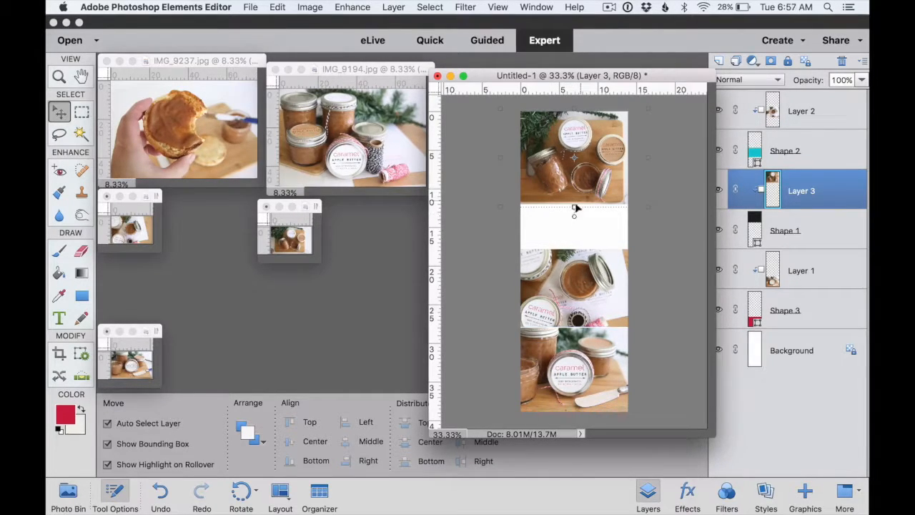
pyautogui.click(578, 286)
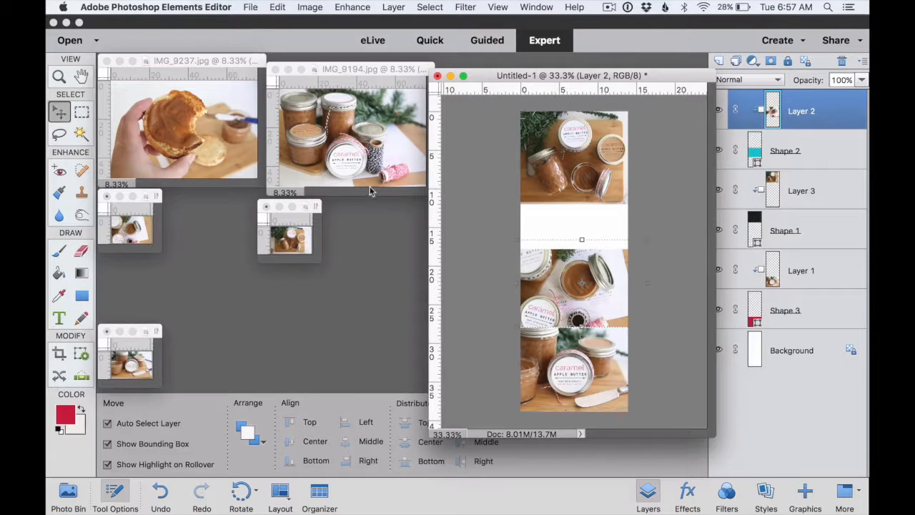
# Resize IMG_9237.jpg to 1500 pixels wide with proportions constrained and place it in the collage above Layer 2.
pyautogui.click(218, 120)
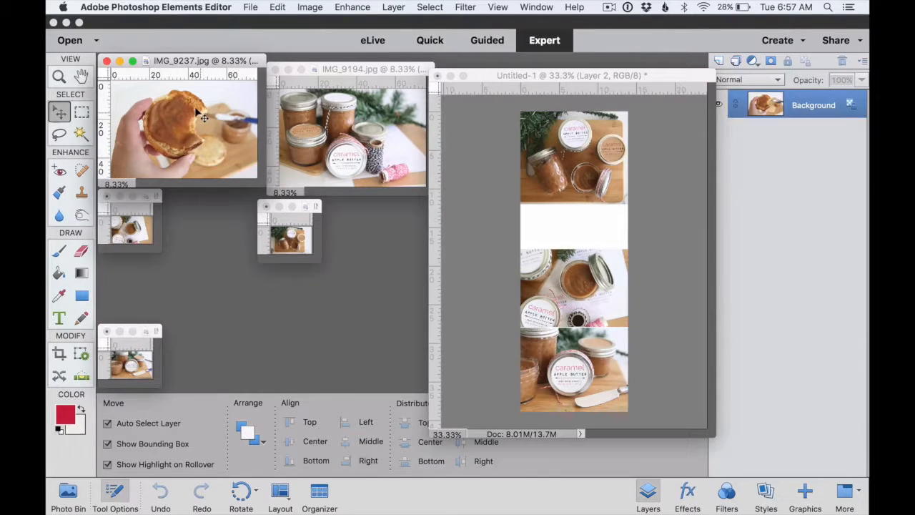
pyautogui.click(310, 7)
pyautogui.click(439, 84)
pyautogui.write('1000')
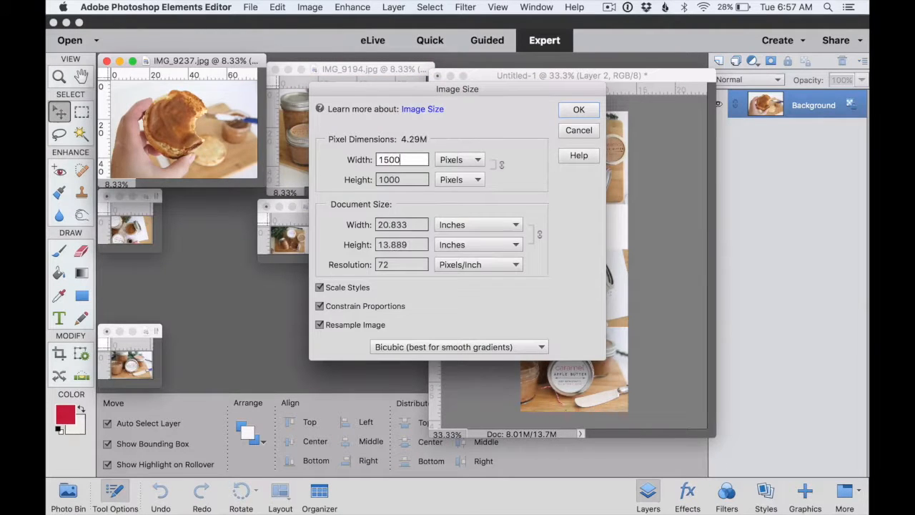
pyautogui.press('Return')
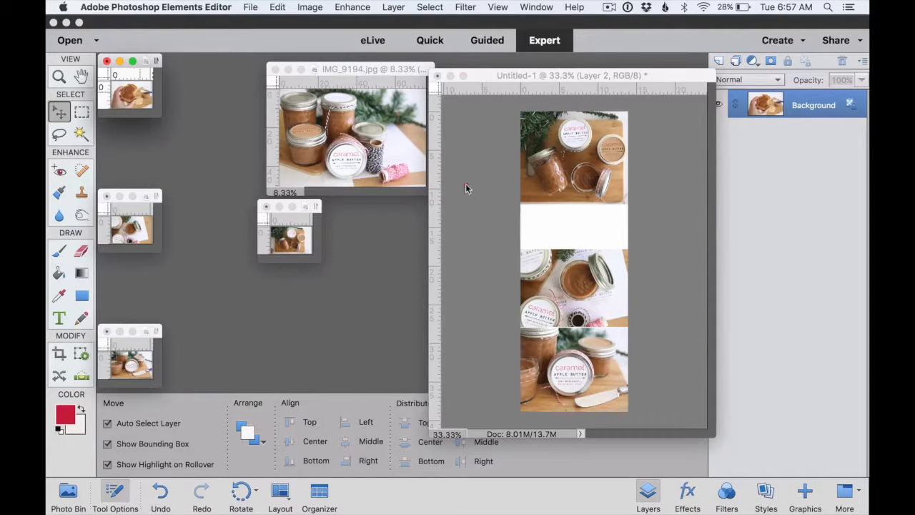
pyautogui.moveTo(585, 278); pyautogui.dragTo(584, 275)
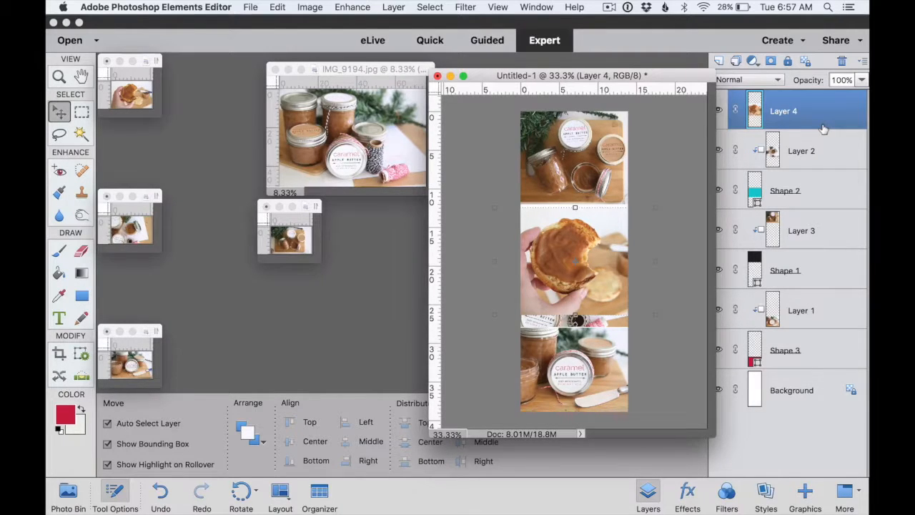
# Clip the Layer 4 photo to the Shape 2 rectangle and shift it down until it fills the rectangle.
pyautogui.press('alt')
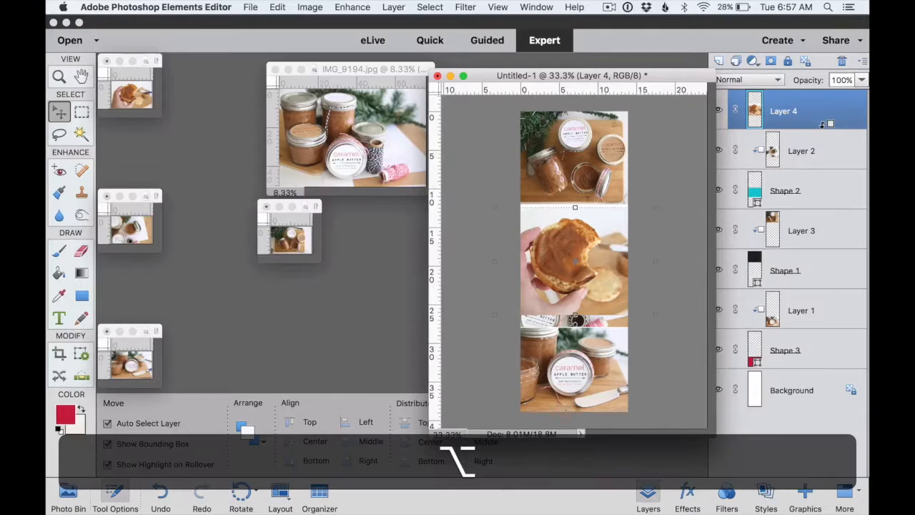
pyautogui.keyDown('alt'); pyautogui.click(823, 126); pyautogui.keyUp('alt')
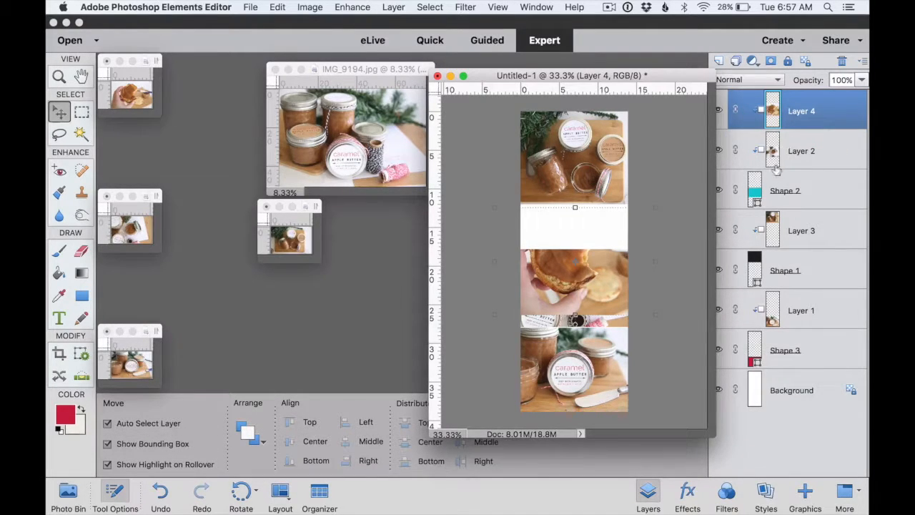
pyautogui.moveTo(591, 274); pyautogui.dragTo(580, 265)
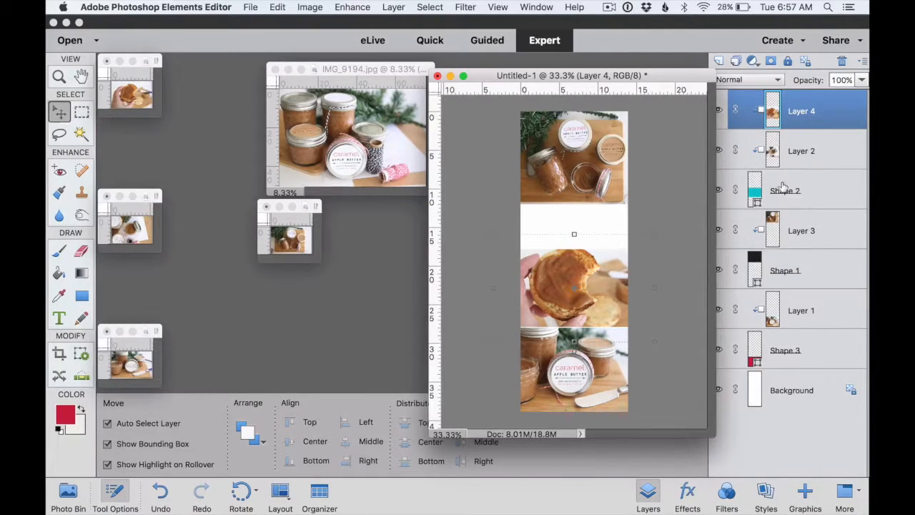
# Scale down and reposition the Layer 4 photo so more of the scene around the bitten bread fits inside the Shape 2 rectangle.
pyautogui.click(656, 234)
pyautogui.moveTo(655, 234); pyautogui.dragTo(640, 258)
pyautogui.moveTo(590, 288); pyautogui.dragTo(601, 282)
pyautogui.click(597, 344)
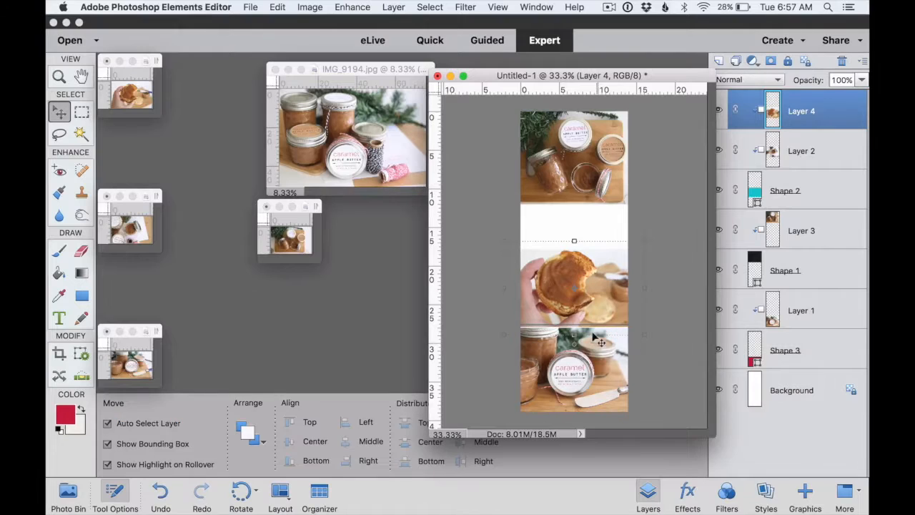
# Hide Layer 4 briefly to compare it with the Layer 2 photo beneath, and show it again.
pyautogui.moveTo(664, 74); pyautogui.dragTo(642, 74)
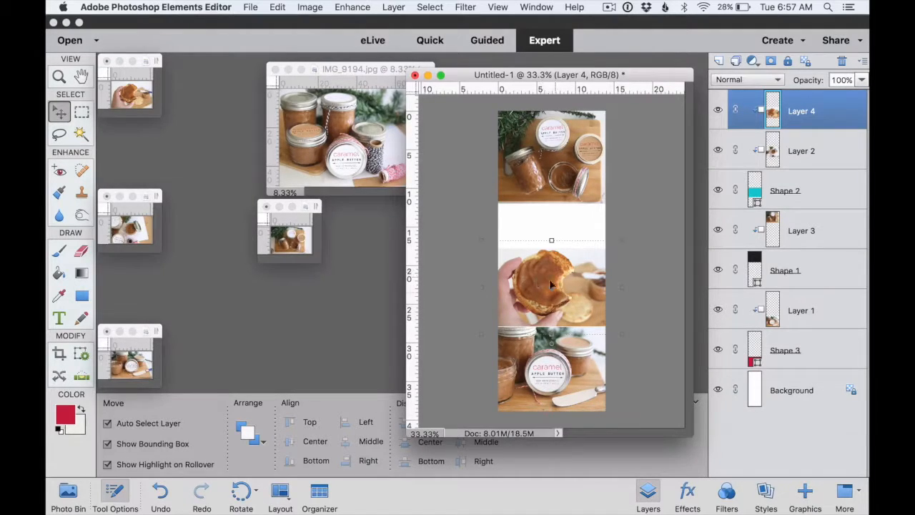
pyautogui.click(717, 109)
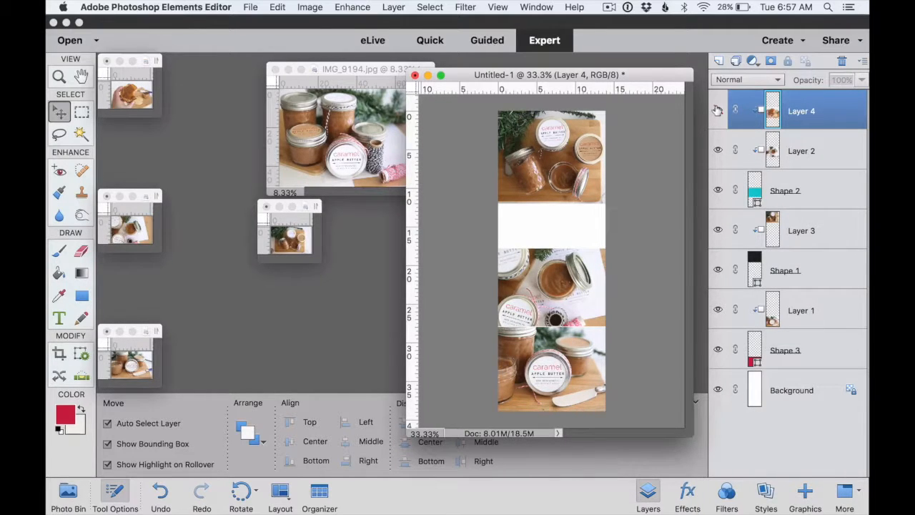
pyautogui.click(718, 109)
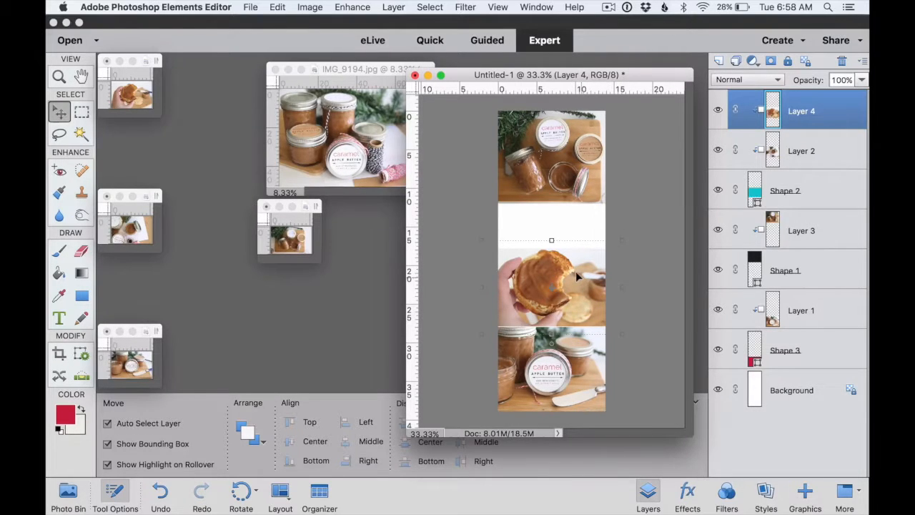
# Resize IMG_9194.jpg to 1500 pixels wide and place it in the collage directly above Layer 1.
pyautogui.click(544, 379)
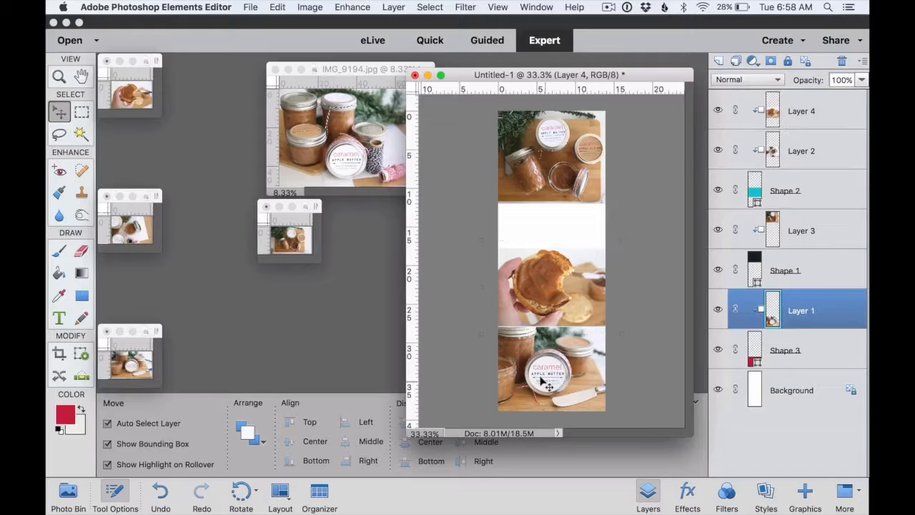
pyautogui.click(358, 147)
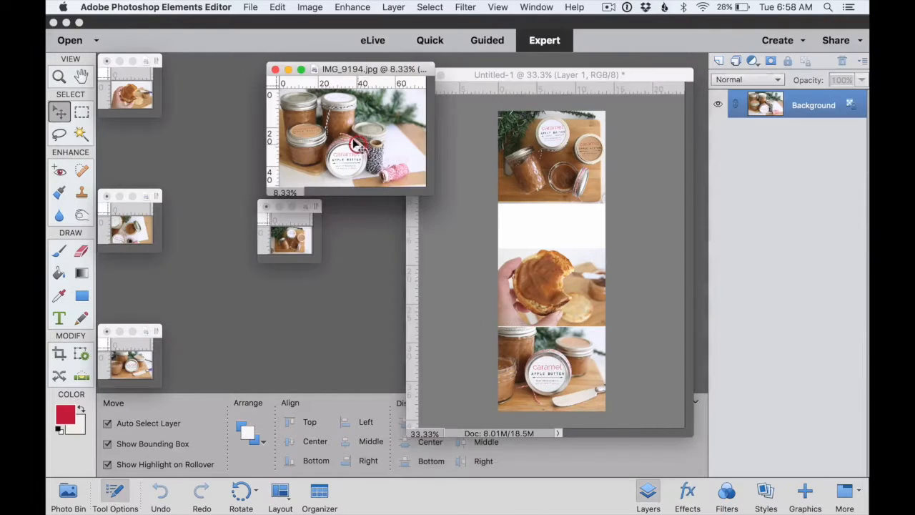
pyautogui.click(310, 7)
pyautogui.moveTo(318, 83)
pyautogui.click(464, 82)
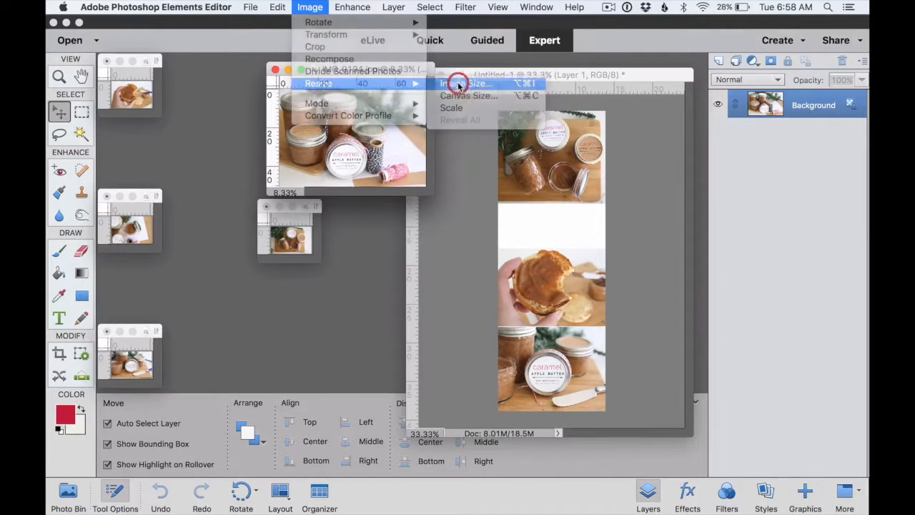
pyautogui.write('1500')
pyautogui.press('Return')
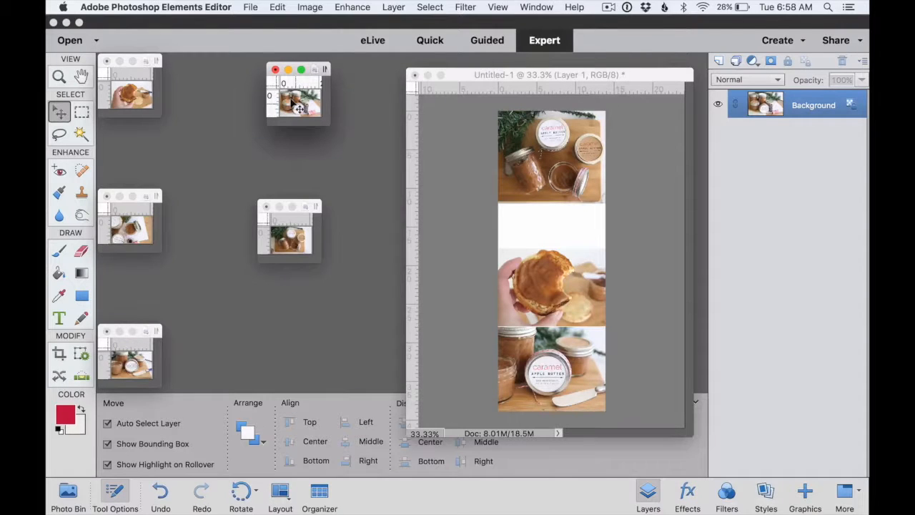
pyautogui.moveTo(561, 369); pyautogui.dragTo(549, 362)
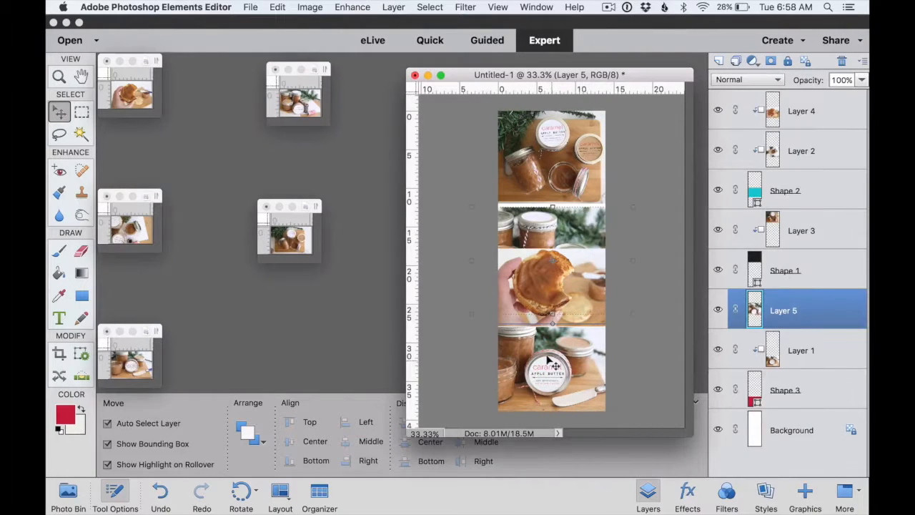
# Clip the Layer 5 photo to the Shape 3 rectangle together with Layer 1.
pyautogui.click(804, 304)
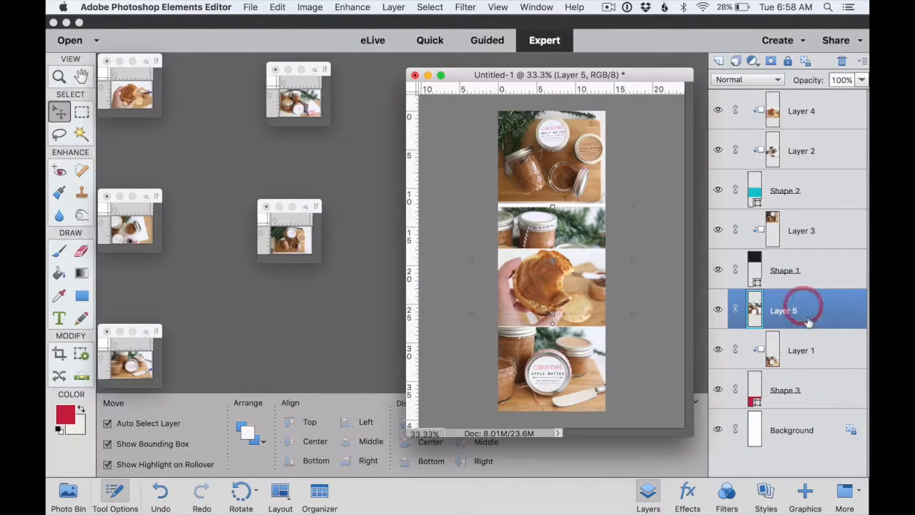
pyautogui.keyDown('alt'); pyautogui.click(815, 329); pyautogui.keyUp('alt')
pyautogui.moveTo(576, 236); pyautogui.dragTo(598, 336)
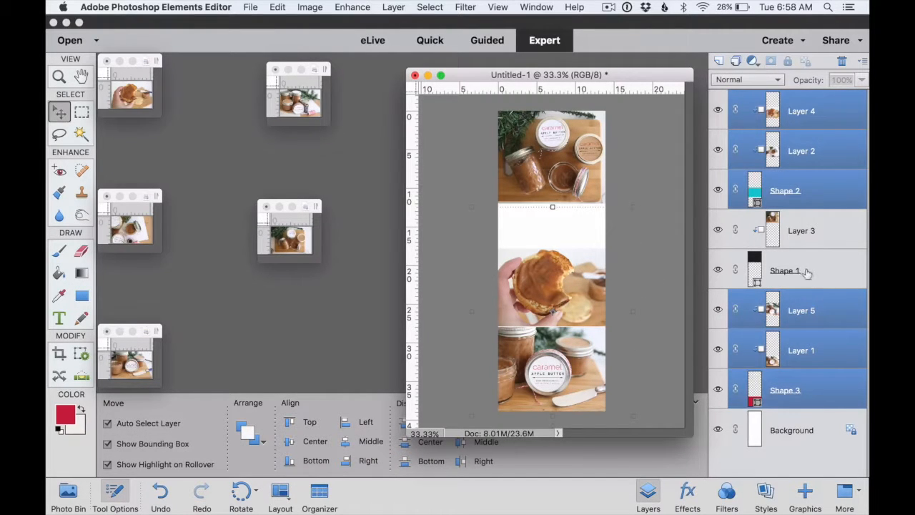
pyautogui.click(816, 295)
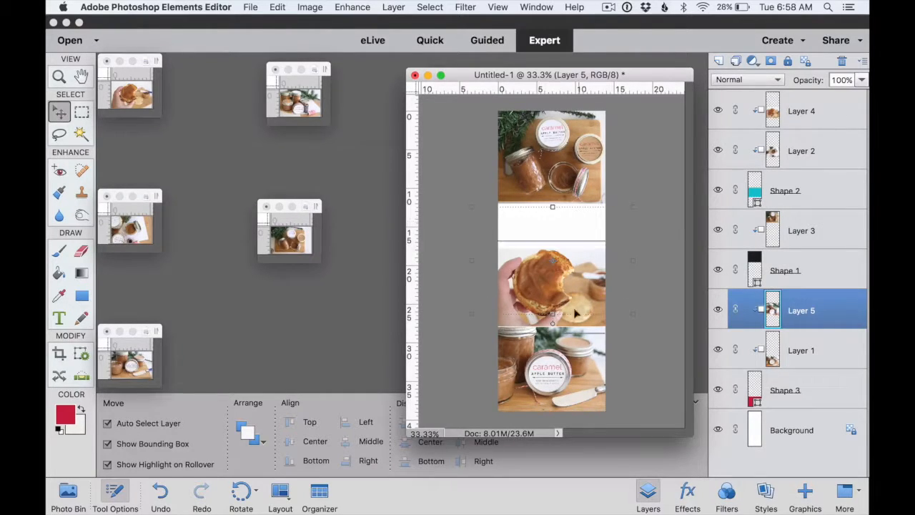
pyautogui.moveTo(546, 217); pyautogui.dragTo(595, 257)
pyautogui.click(538, 210)
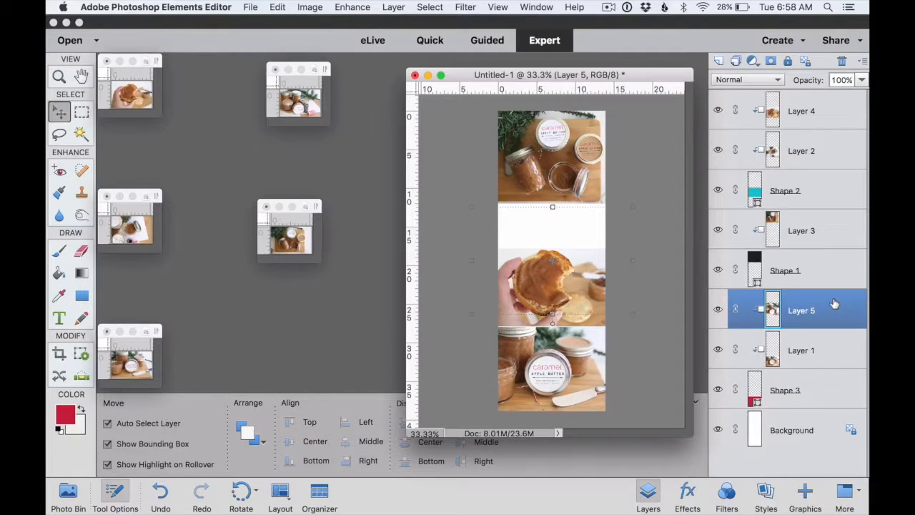
# Move the Layer 5 photo down into the Shape 3 rectangle, scale it to about 91.04% with proportions constrained, and deselect it.
pyautogui.press('super')
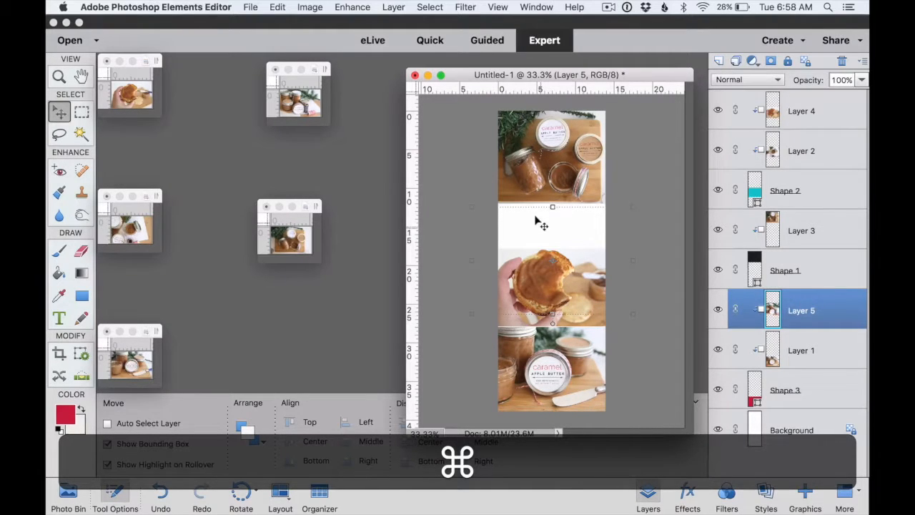
pyautogui.moveTo(541, 215); pyautogui.dragTo(537, 318)
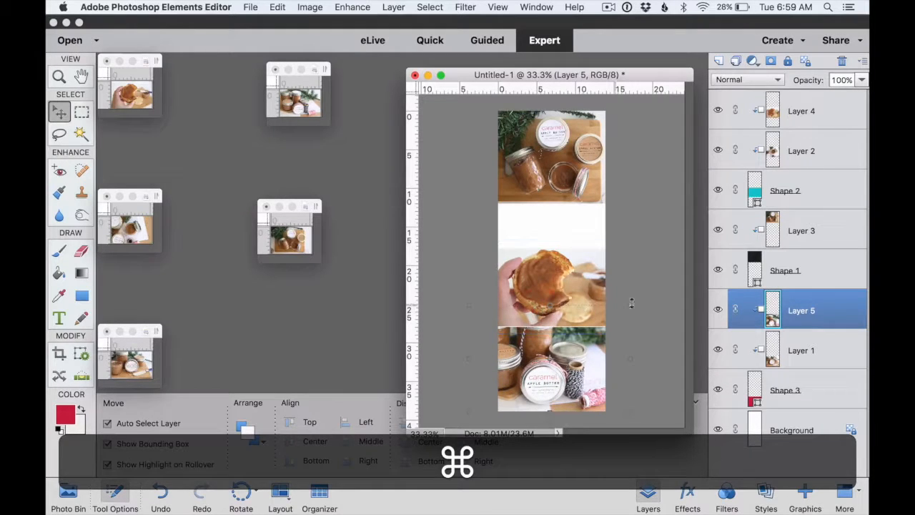
pyautogui.moveTo(629, 304); pyautogui.dragTo(620, 317)
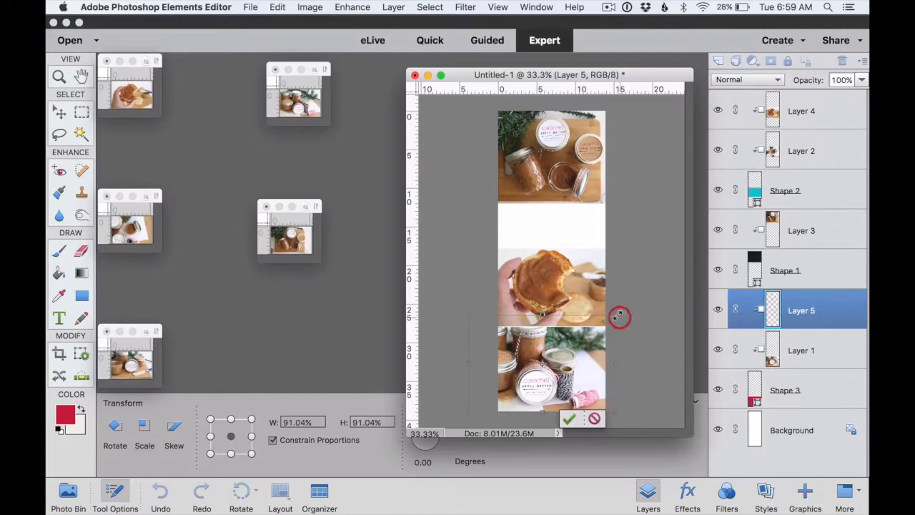
pyautogui.click(581, 419)
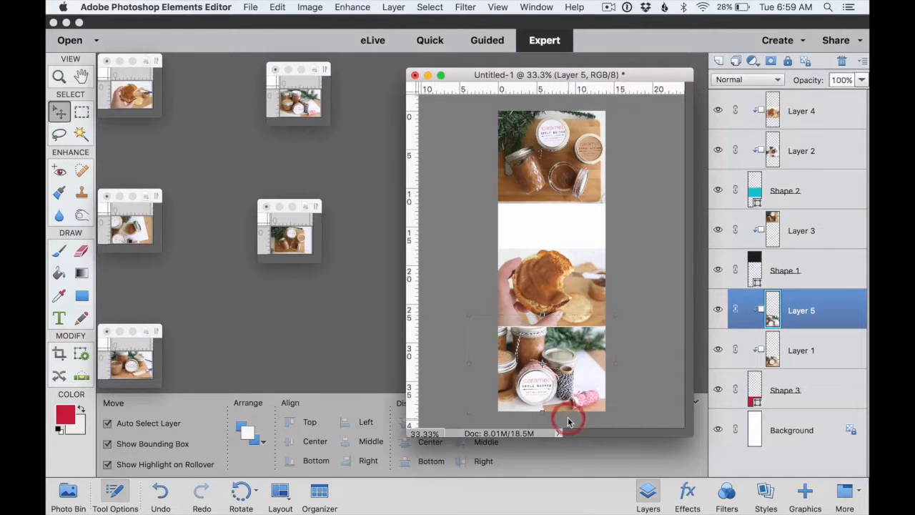
pyautogui.click(649, 190)
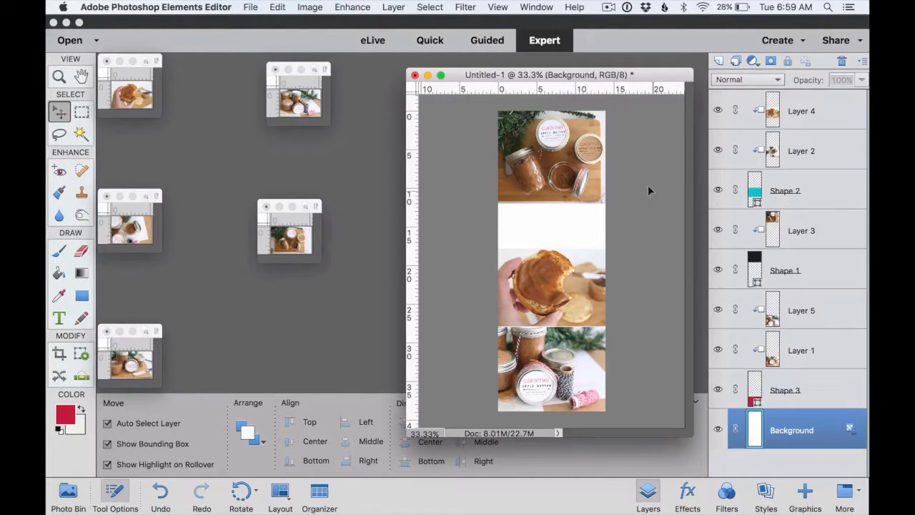
# Close all five source photo windows without saving their changes, leaving only the collage open.
pyautogui.click(275, 70)
pyautogui.click(415, 193)
pyautogui.click(266, 206)
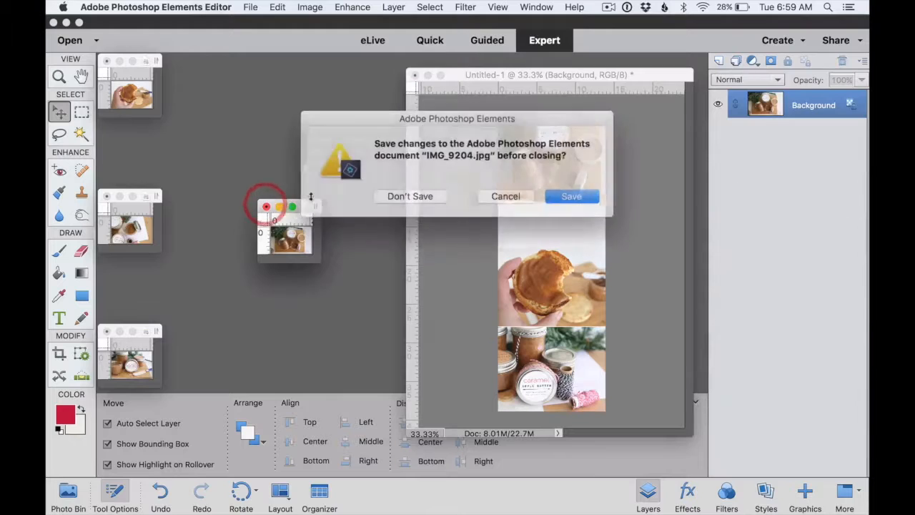
pyautogui.click(409, 196)
pyautogui.click(107, 196)
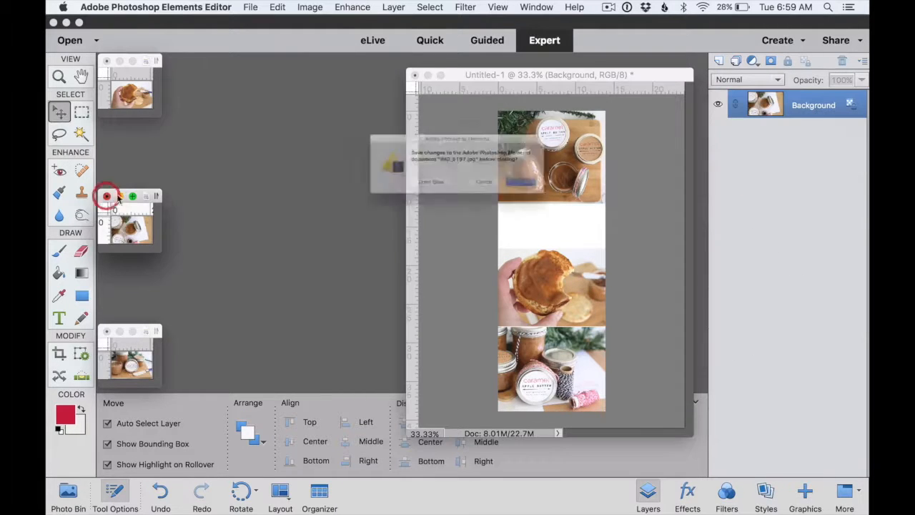
pyautogui.click(401, 194)
pyautogui.click(104, 61)
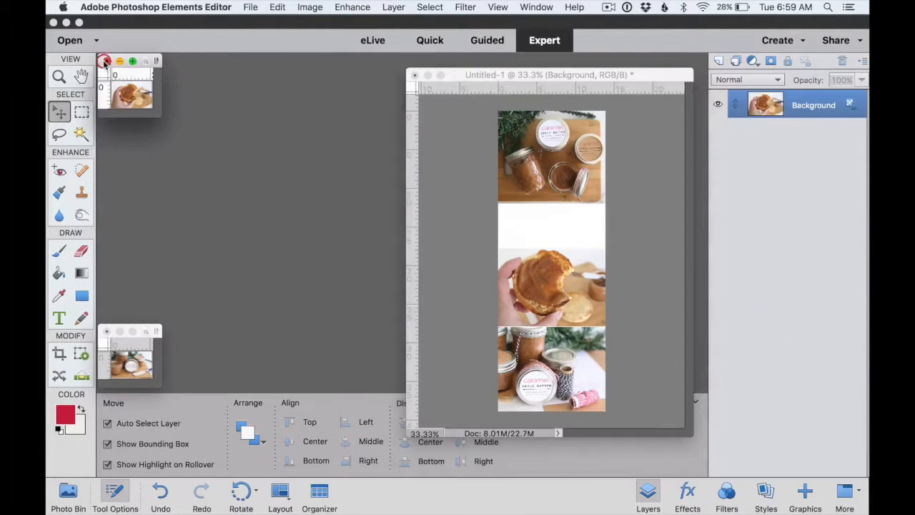
pyautogui.click(387, 195)
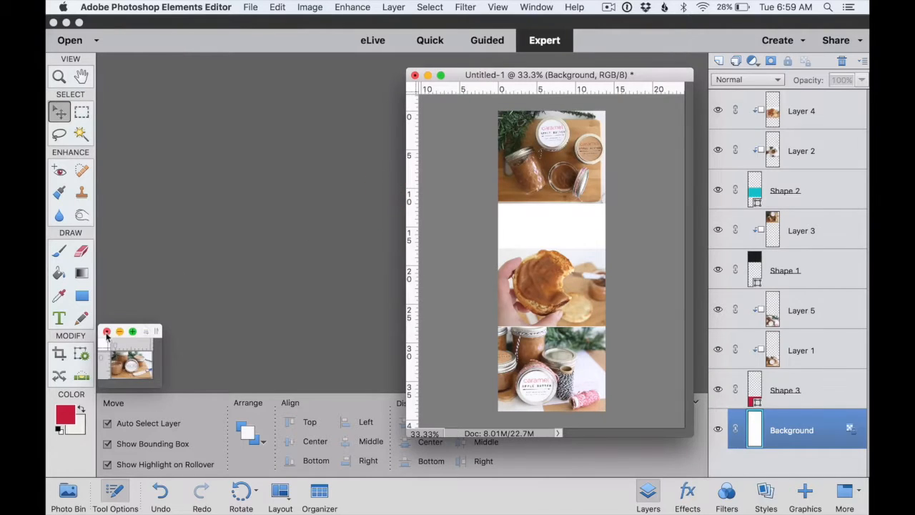
pyautogui.click(106, 332)
pyautogui.click(417, 195)
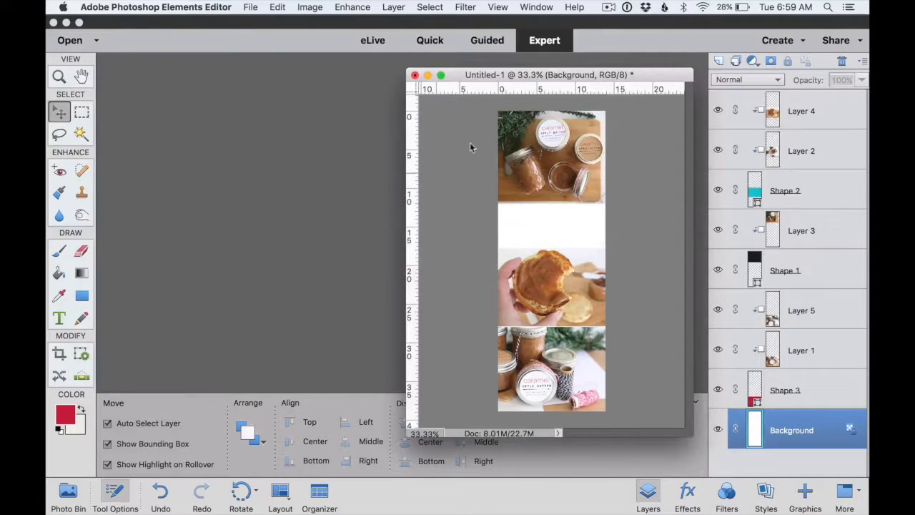
# Add the horizontal text "caramel apple butter" in the white gap between the top and middle photos.
pyautogui.moveTo(617, 74); pyautogui.dragTo(595, 68)
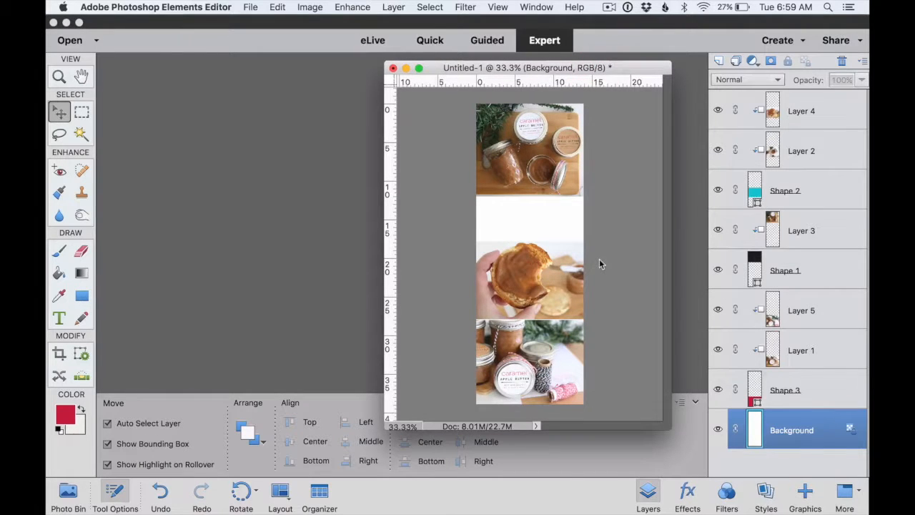
pyautogui.press('t')
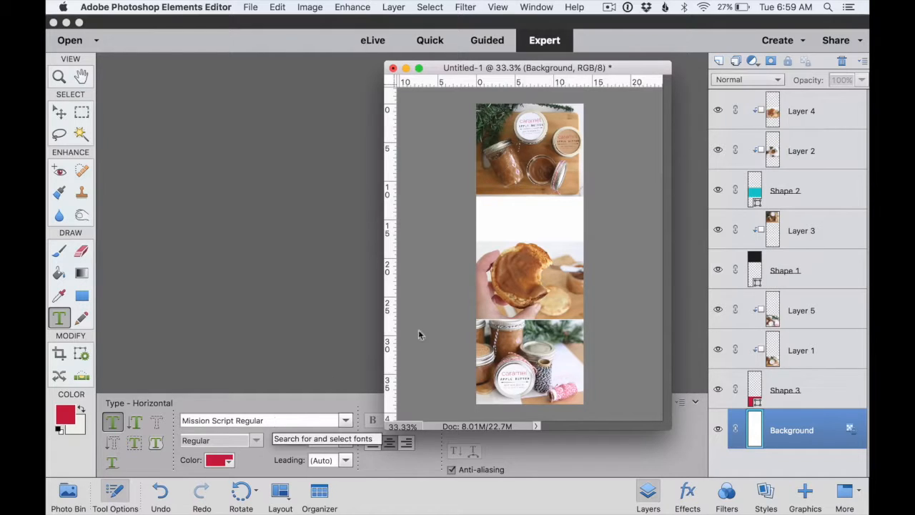
pyautogui.click(526, 217)
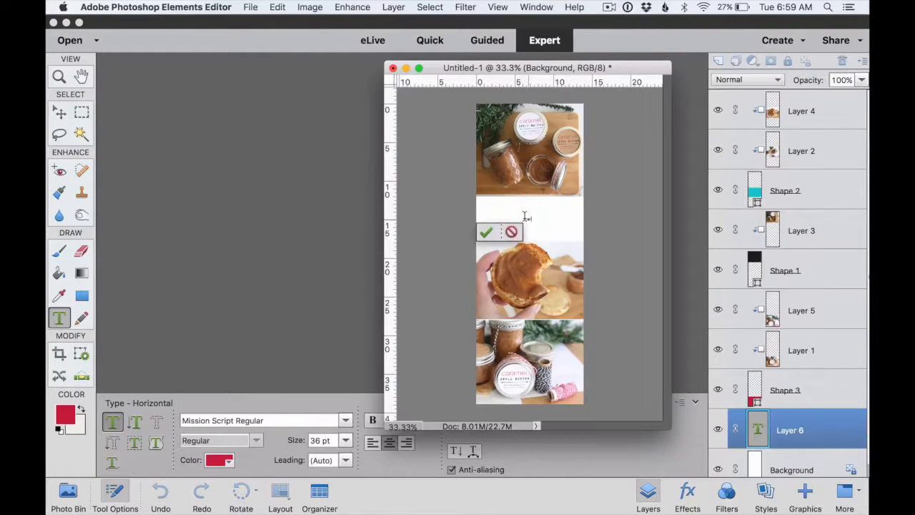
pyautogui.write('caramel apple but')
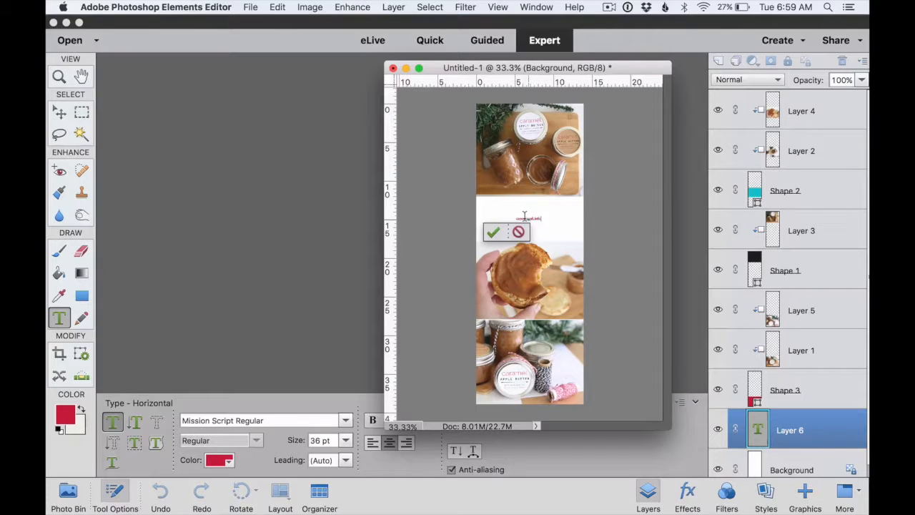
pyautogui.click(493, 232)
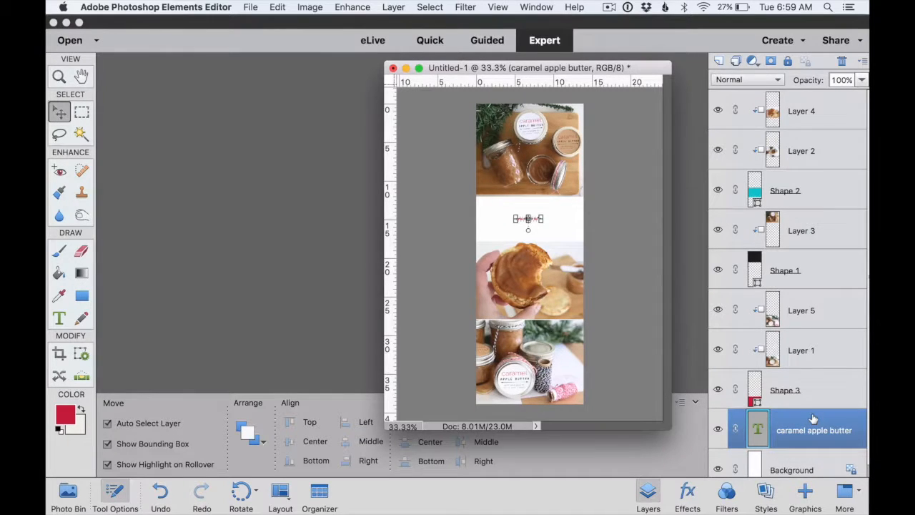
# Enlarge the "caramel apple butter" title to about 344.14% with constrained proportions so it spans most of the white gap.
pyautogui.click(540, 216)
pyautogui.moveTo(540, 215); pyautogui.dragTo(578, 206)
pyautogui.moveTo(514, 220); pyautogui.dragTo(491, 230)
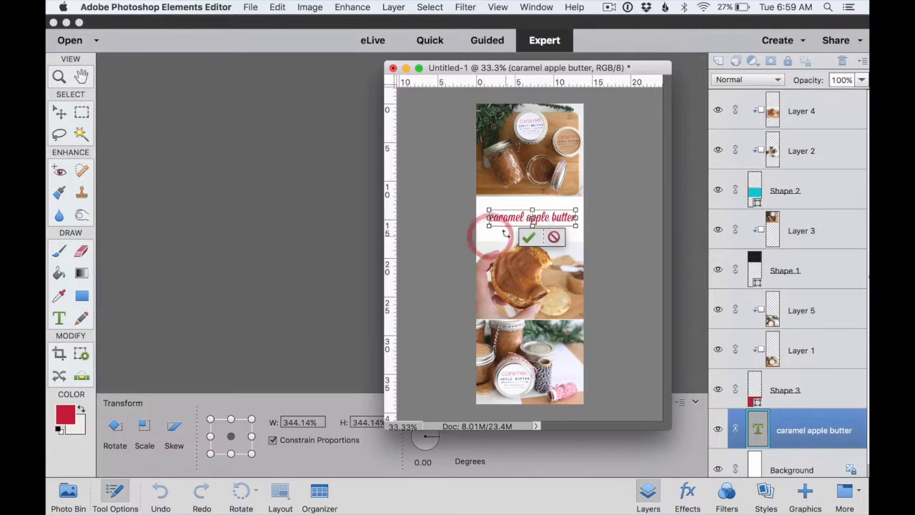
pyautogui.click(529, 237)
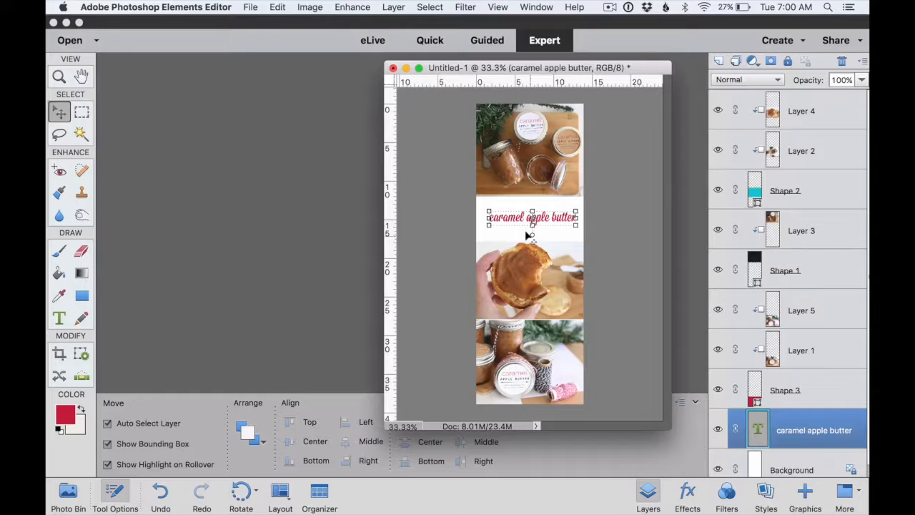
# Select the whole title text, set its font to Mission Script Regular, and open the custom color picker for its text color.
pyautogui.press('t')
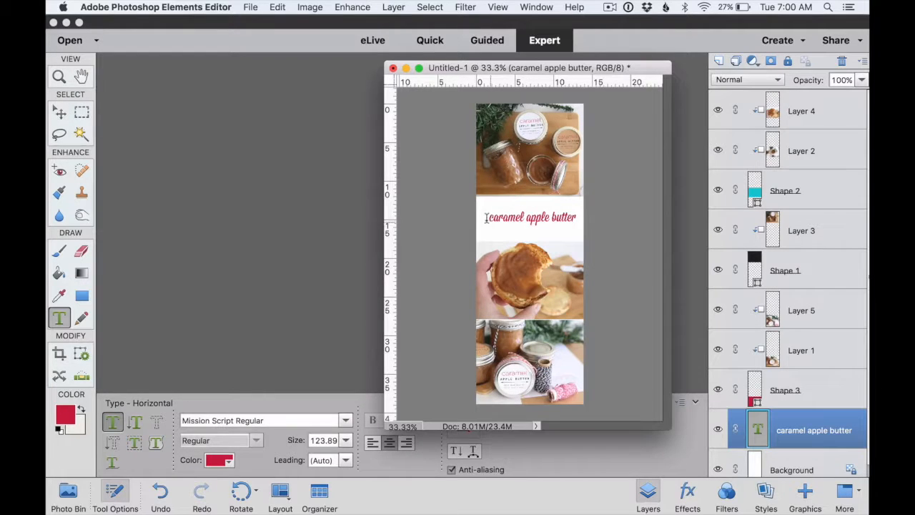
pyautogui.moveTo(487, 218); pyautogui.dragTo(581, 212)
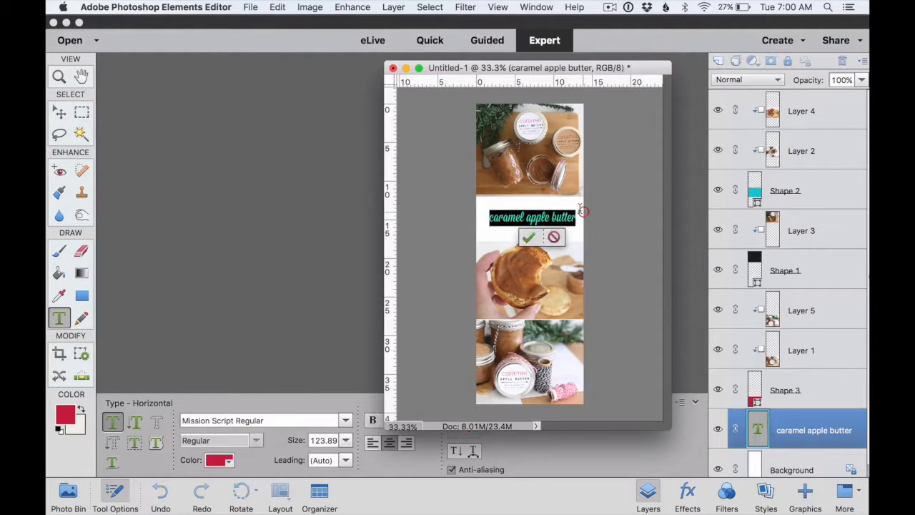
pyautogui.click(346, 421)
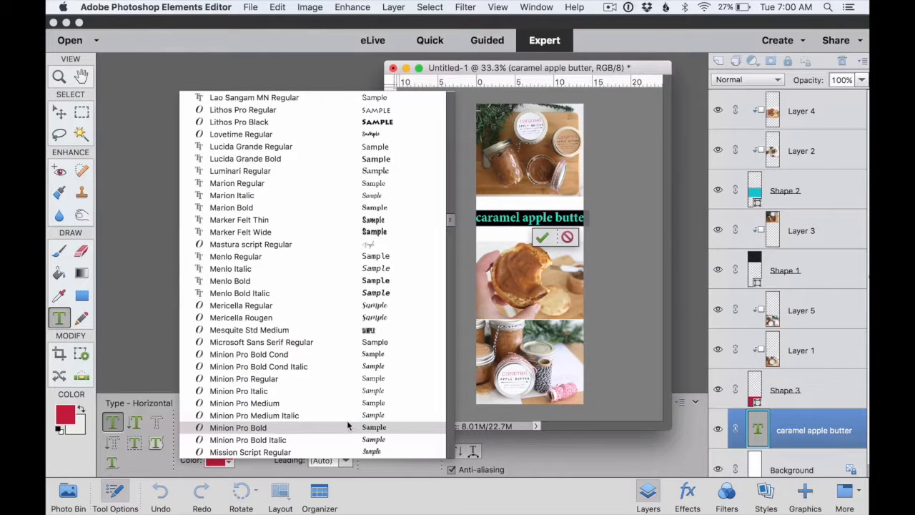
pyautogui.click(348, 452)
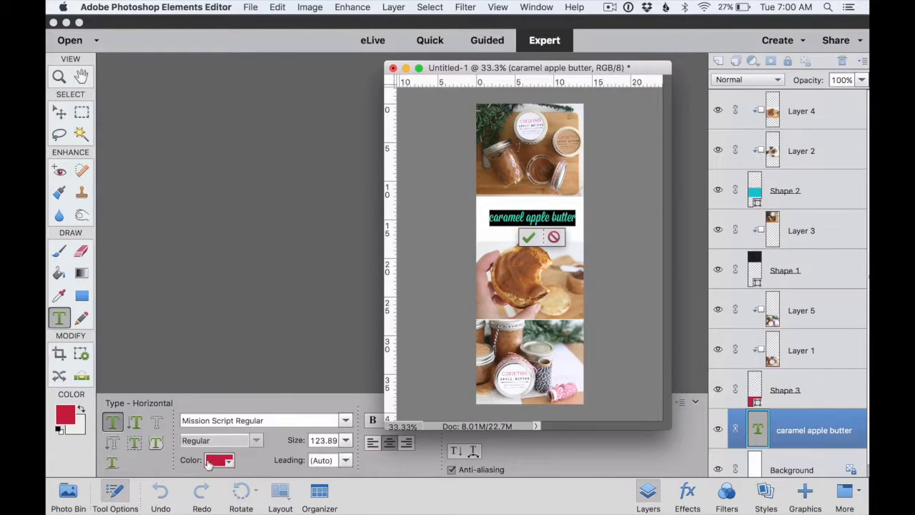
pyautogui.click(211, 462)
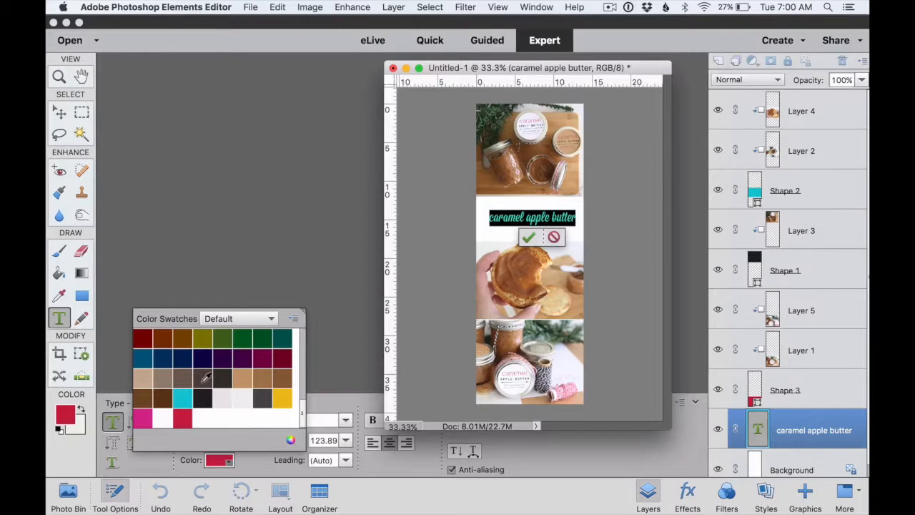
pyautogui.click(292, 441)
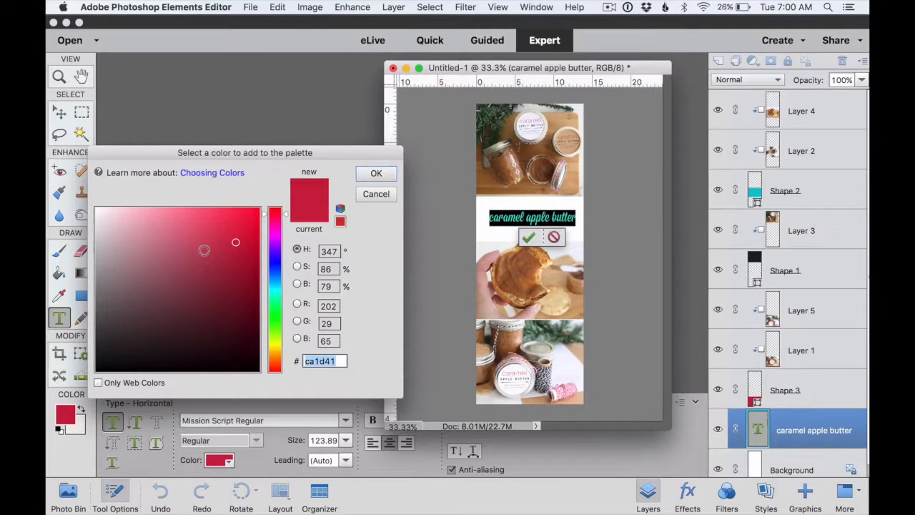
# Try a dark purple (531159) for the title, as well as dark greens sampled from the foliage in the photos.
pyautogui.click(274, 237)
pyautogui.click(226, 313)
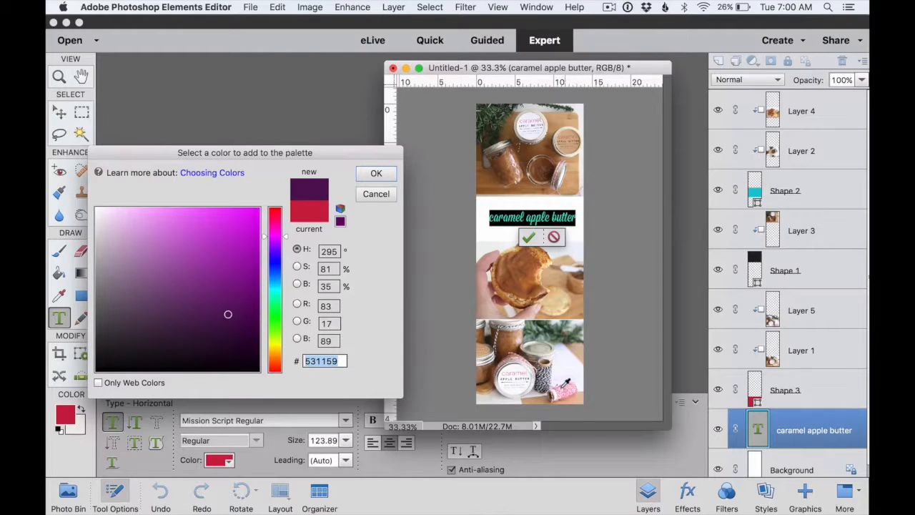
pyautogui.click(565, 383)
pyautogui.click(563, 384)
pyautogui.click(552, 331)
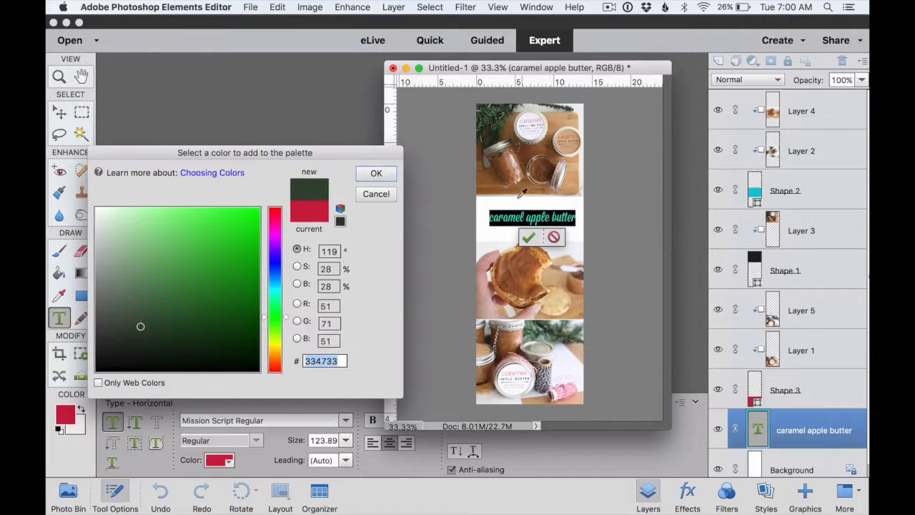
pyautogui.click(488, 115)
pyautogui.click(484, 119)
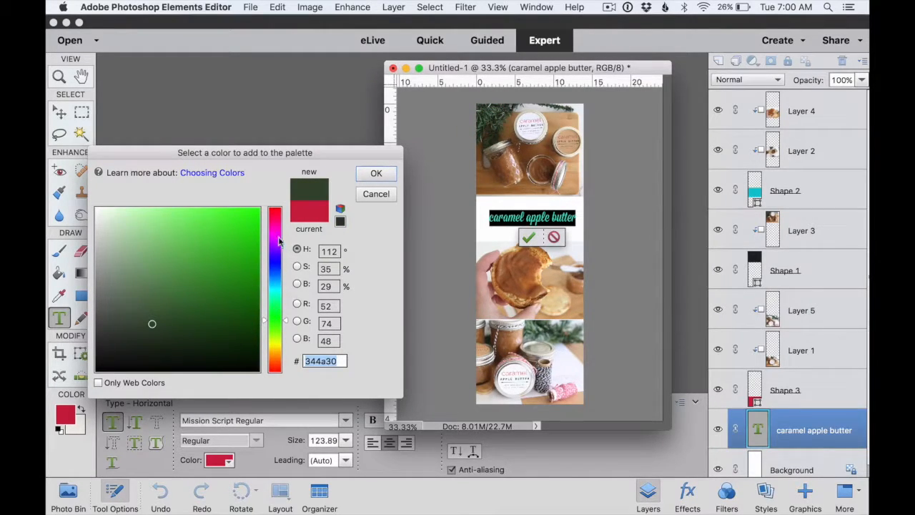
# Set the title's text color to the pinkish red db1f58 and move the title slightly up within the white gap.
pyautogui.click(276, 215)
pyautogui.click(232, 224)
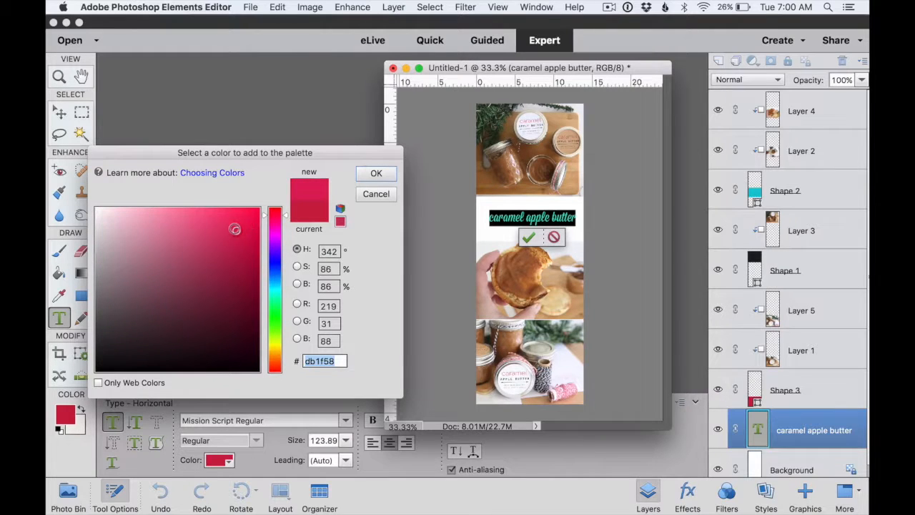
pyautogui.click(377, 174)
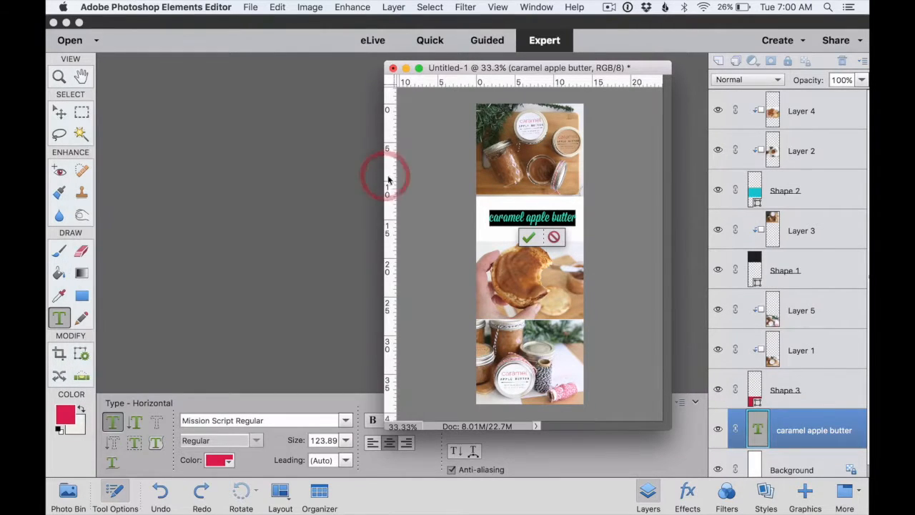
pyautogui.click(528, 237)
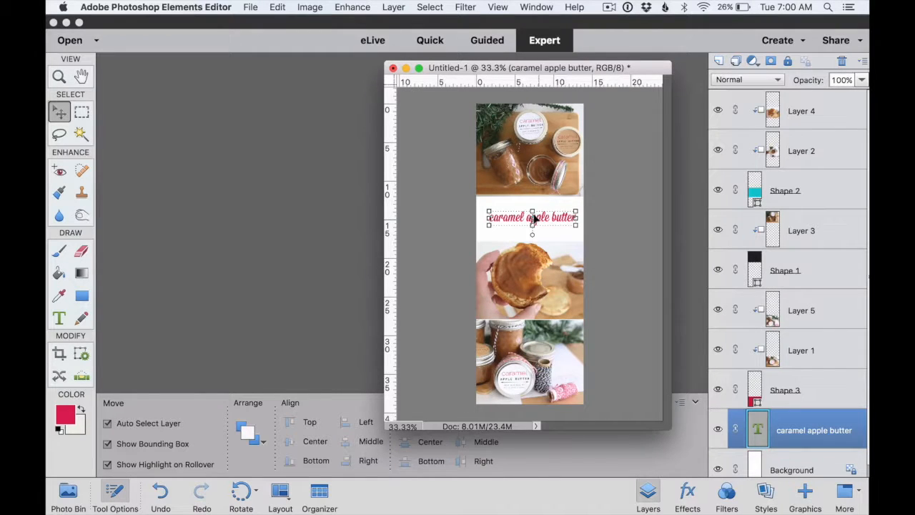
pyautogui.moveTo(508, 217)
pyautogui.mouseDown()
pyautogui.moveTo(495, 217)
pyautogui.moveTo(518, 219)
pyautogui.moveTo(507, 212)
pyautogui.mouseUp()
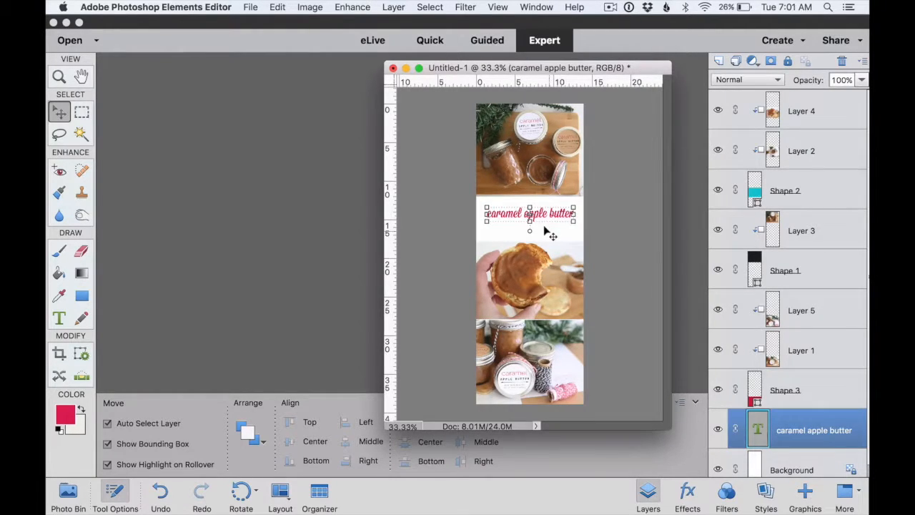
# Start a new text layer below the title and set its type to Orator Std Medium, 56 pt, in near-black.
pyautogui.press('t')
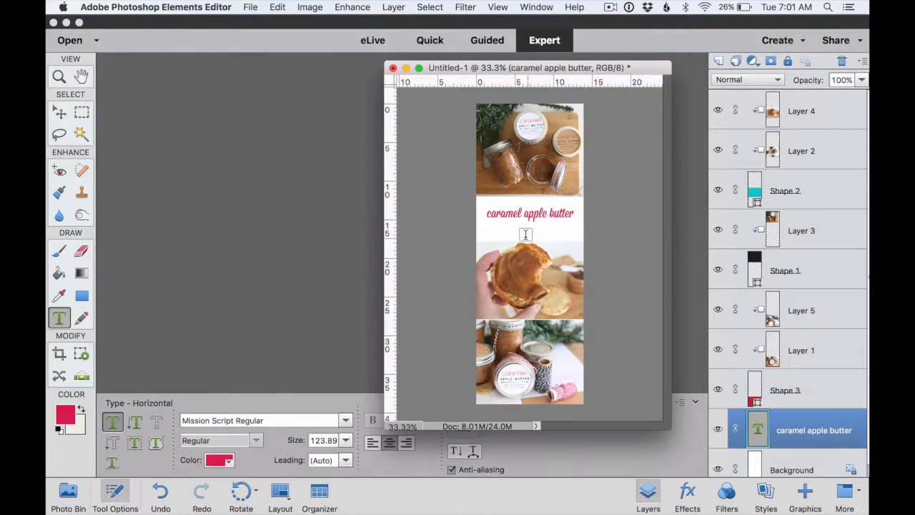
pyautogui.click(523, 235)
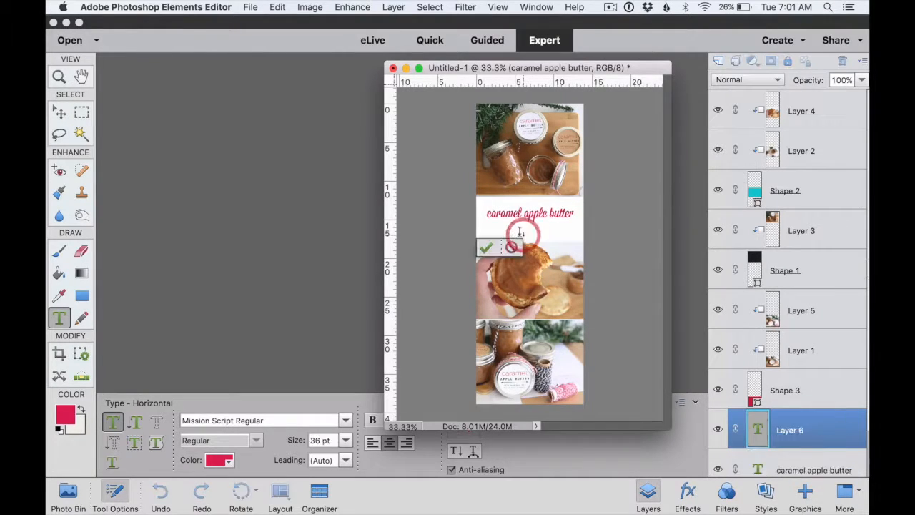
pyautogui.click(265, 423)
pyautogui.write('orator')
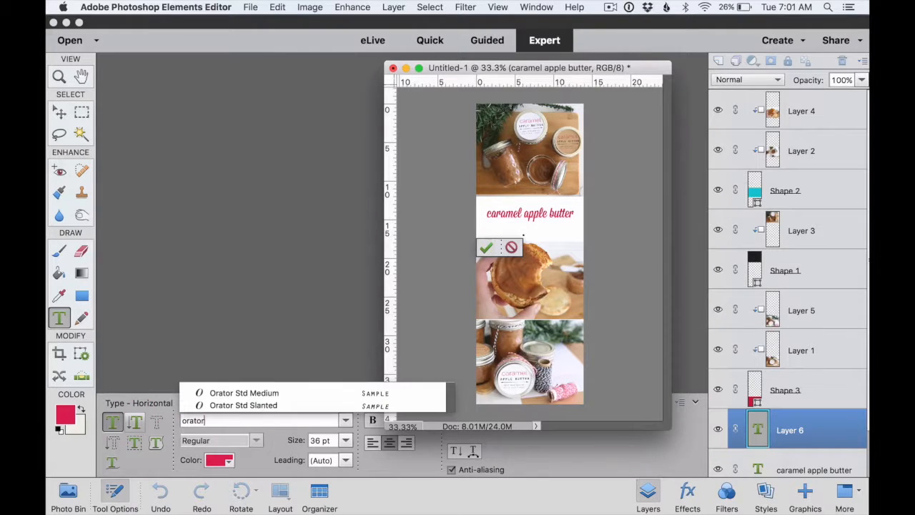
pyautogui.click(317, 392)
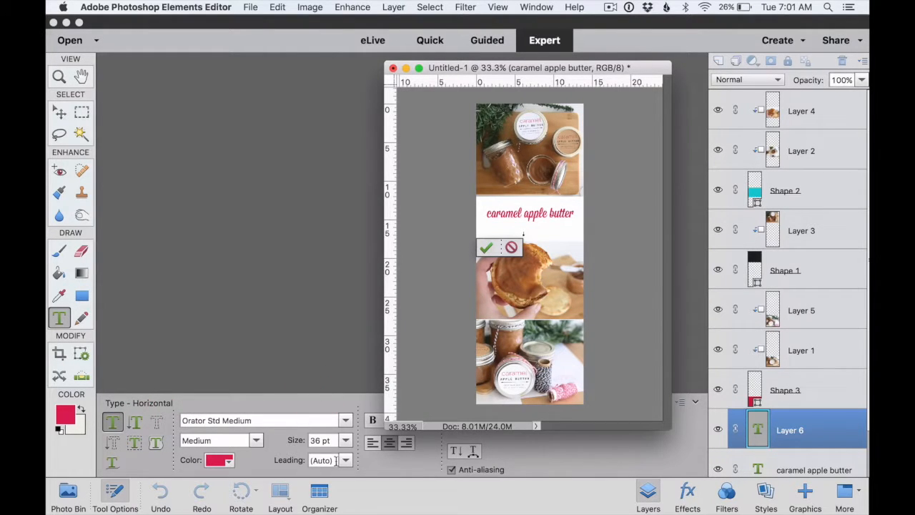
pyautogui.doubleClick(320, 441)
pyautogui.write('56')
pyautogui.click(234, 461)
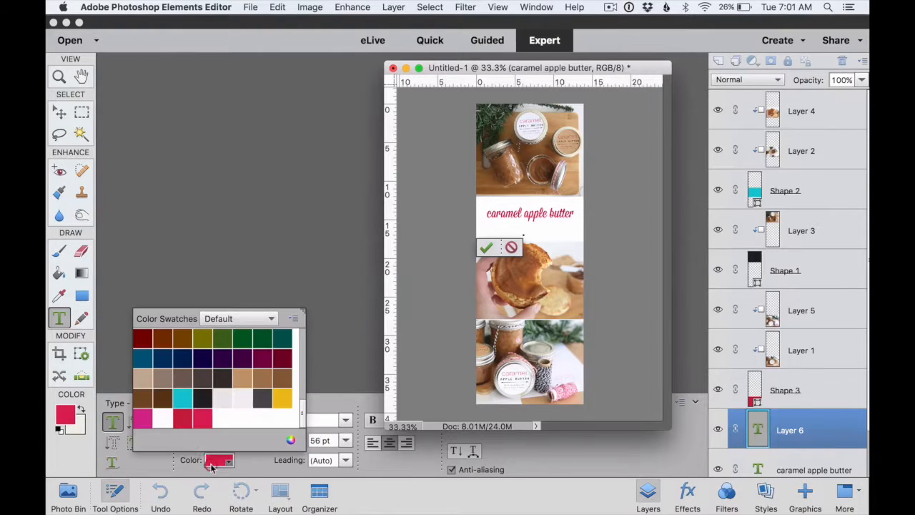
pyautogui.click(200, 394)
pyautogui.click(486, 248)
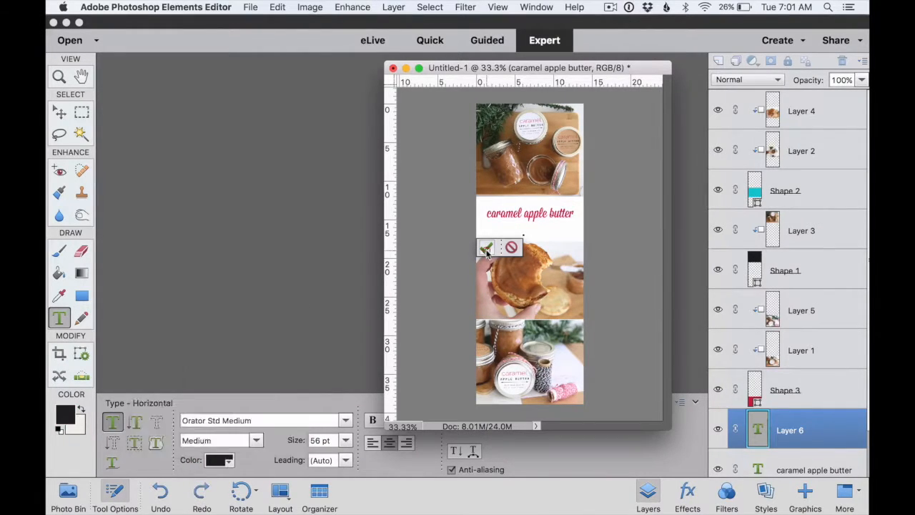
pyautogui.click(485, 248)
# Add the text "gorgeous handmade gift" below the title and shift it slightly right.
pyautogui.press('t')
pyautogui.click(524, 229)
pyautogui.write('gorgeous handmad')
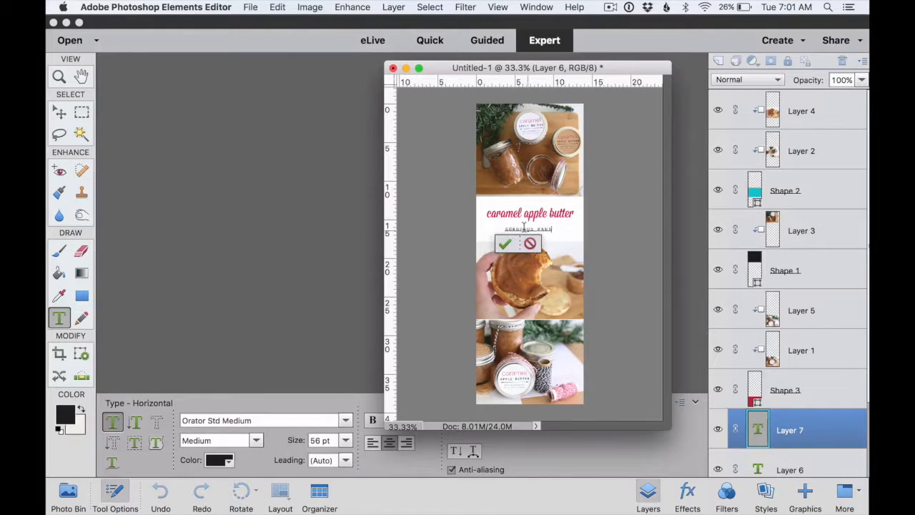
pyautogui.write('e')
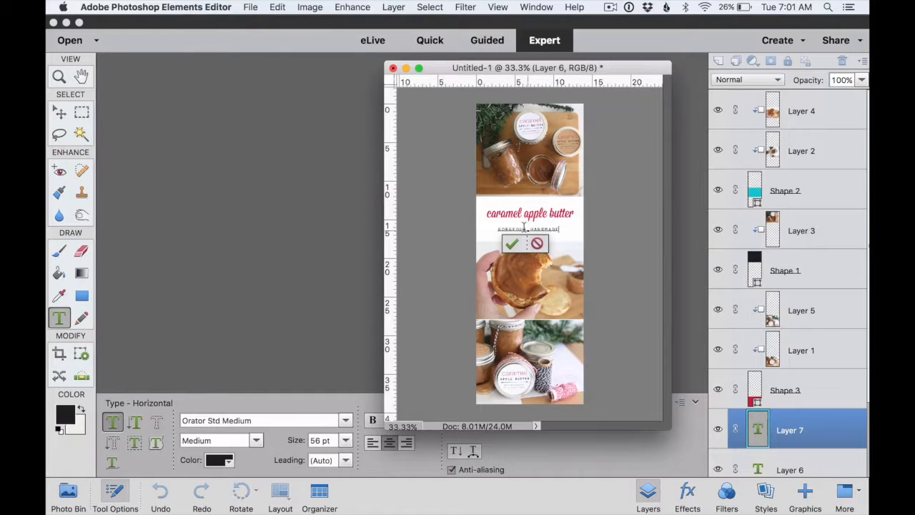
pyautogui.write(' gift')
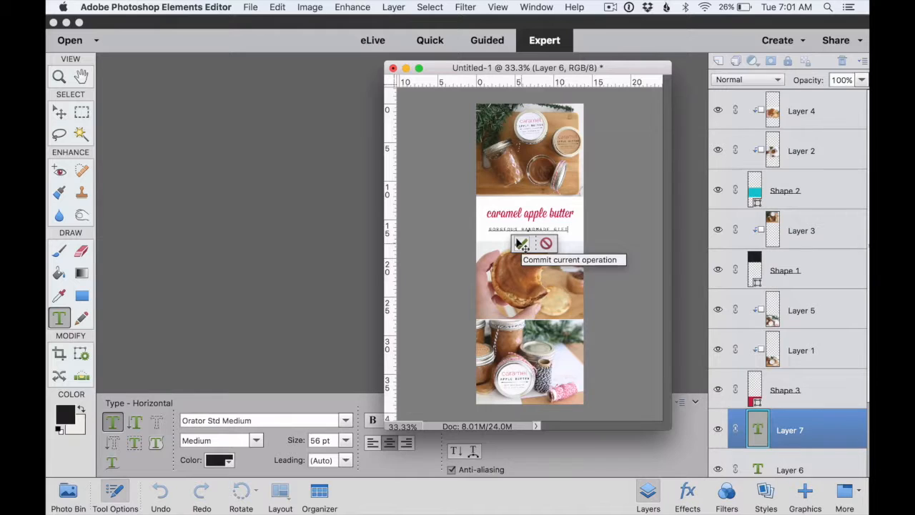
pyautogui.click(521, 244)
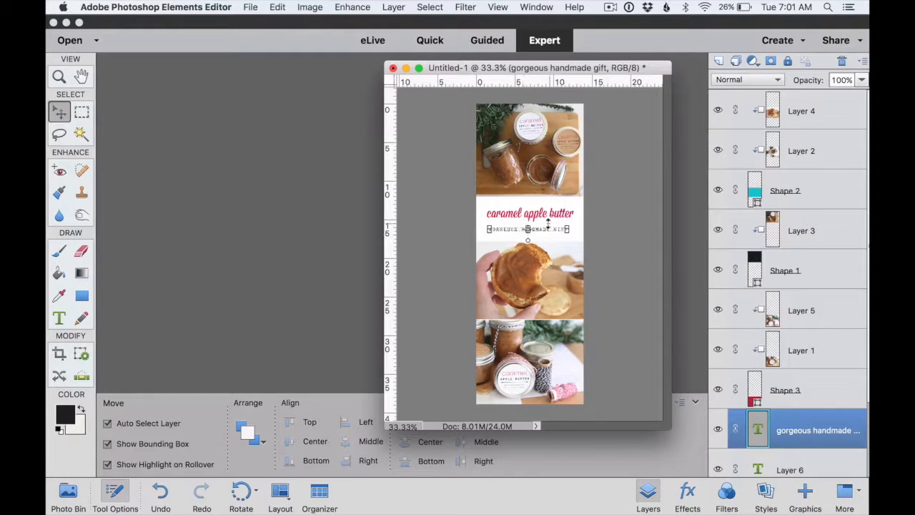
pyautogui.moveTo(546, 228); pyautogui.dragTo(553, 228)
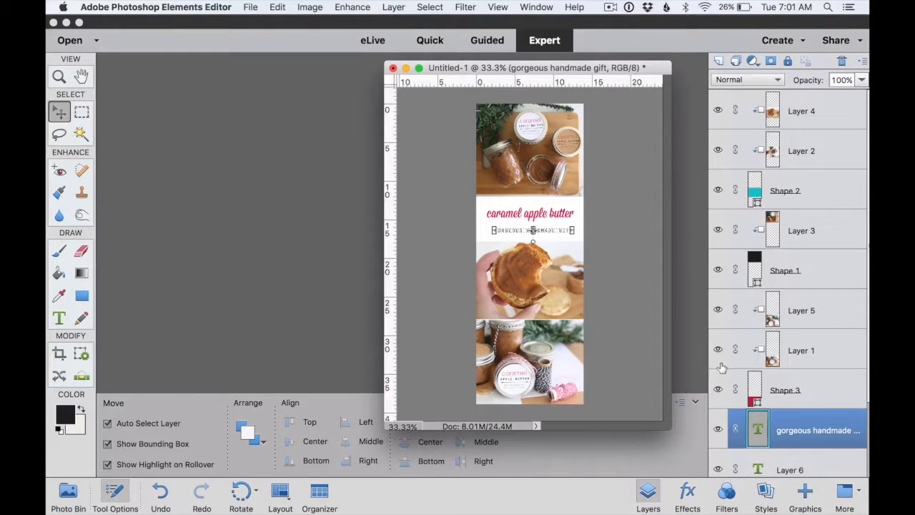
# Align the horizontal centers of the title and the "gorgeous handmade gift" line, and nudge that line slightly up.
pyautogui.click(781, 418)
pyautogui.keyDown('shift'); pyautogui.click(547, 213); pyautogui.keyUp('shift')
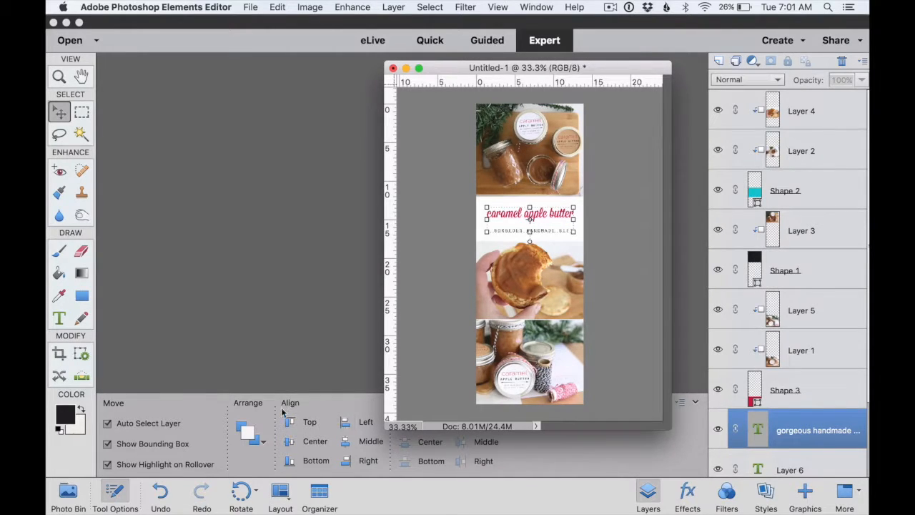
pyautogui.click(346, 442)
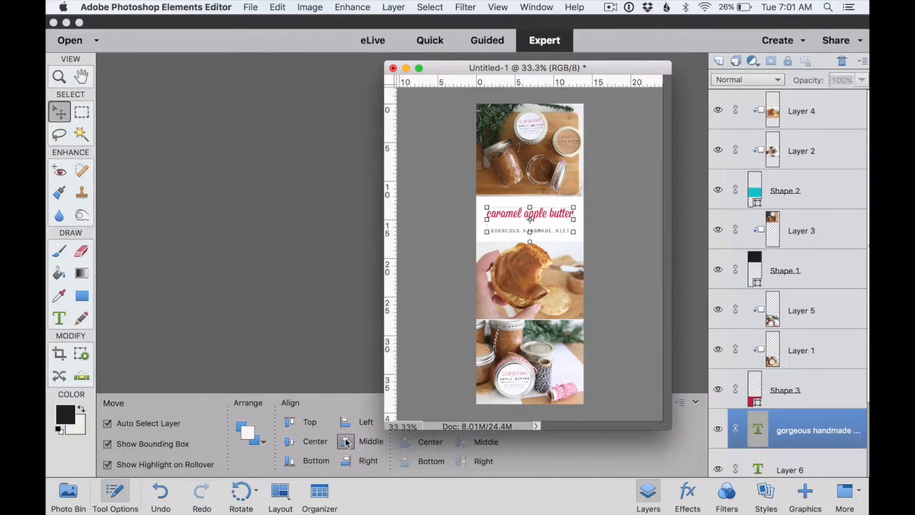
pyautogui.click(594, 209)
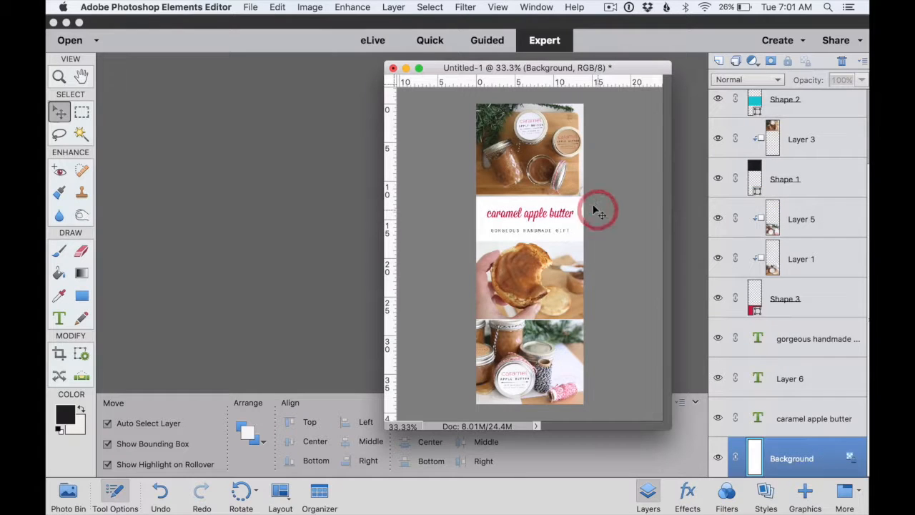
pyautogui.click(536, 229)
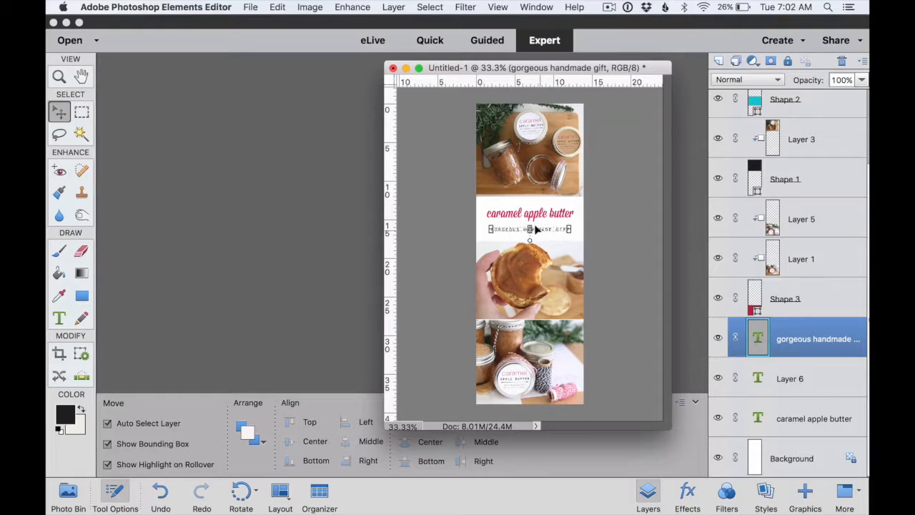
# Scale the title to about 106.05% with constrained proportions and realign the horizontal centers of both text lines.
pyautogui.click(540, 212)
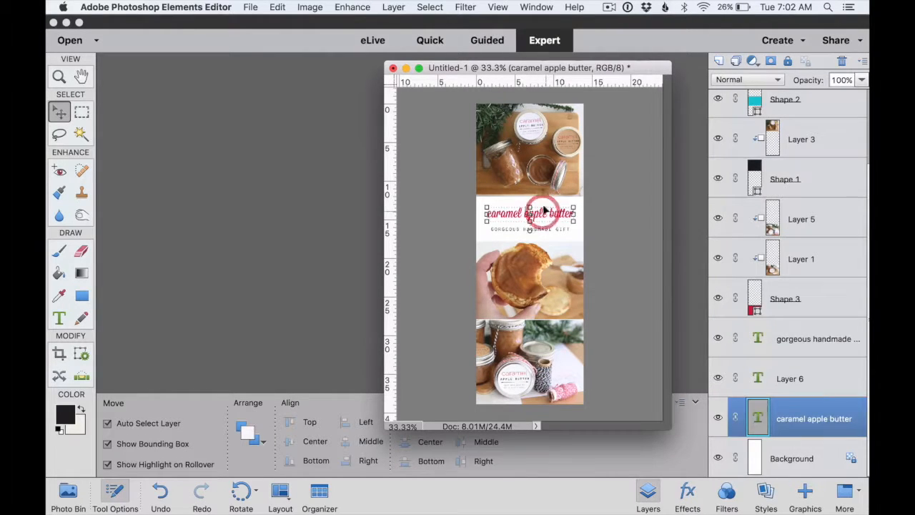
pyautogui.moveTo(487, 209); pyautogui.dragTo(481, 204)
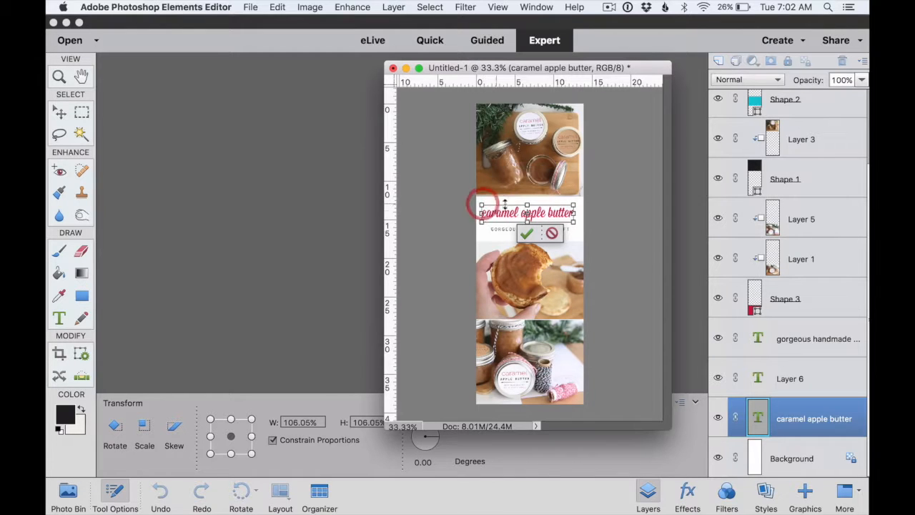
pyautogui.click(526, 233)
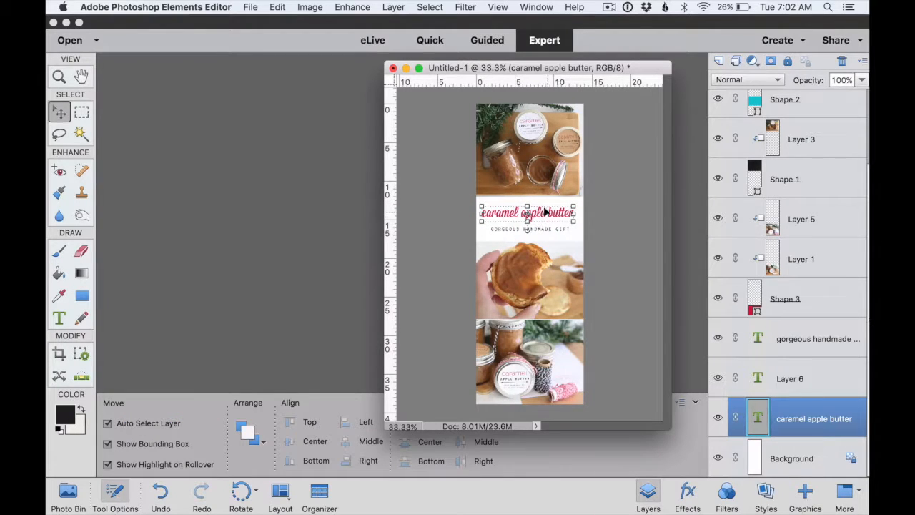
pyautogui.keyDown('shift'); pyautogui.click(546, 230); pyautogui.keyUp('shift')
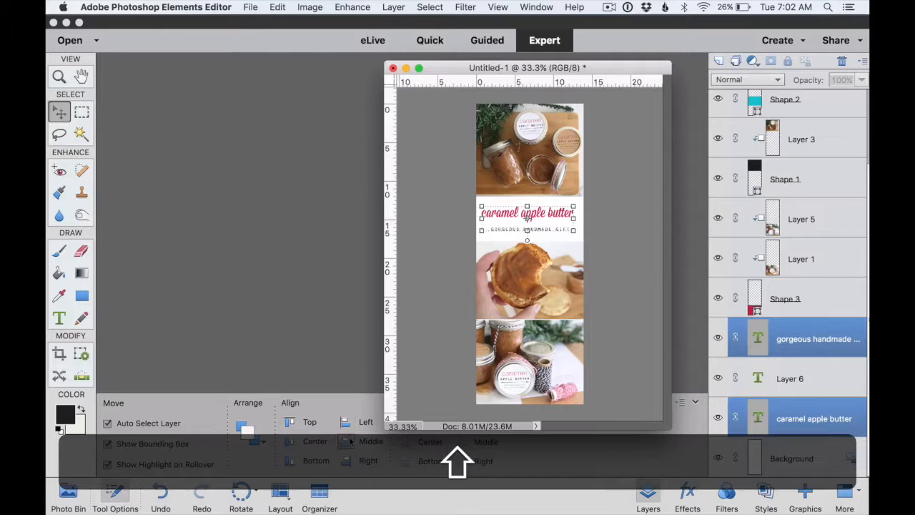
pyautogui.click(349, 442)
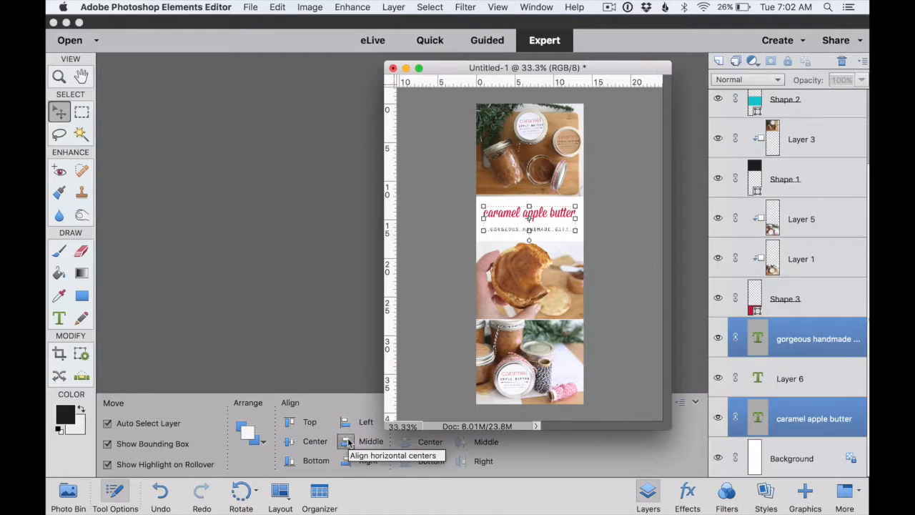
# Align the horizontal centers of the title and the "gorgeous handmade gift" line again and deselect both.
pyautogui.click(348, 442)
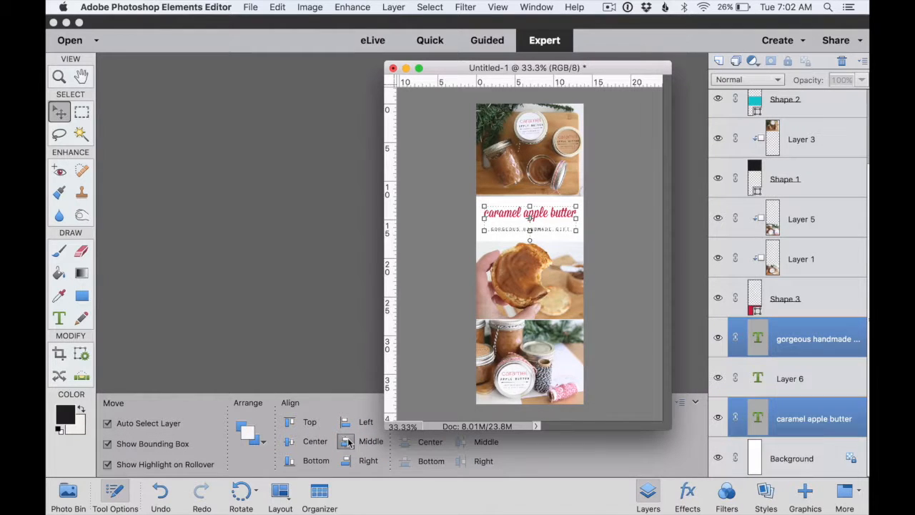
pyautogui.click(611, 180)
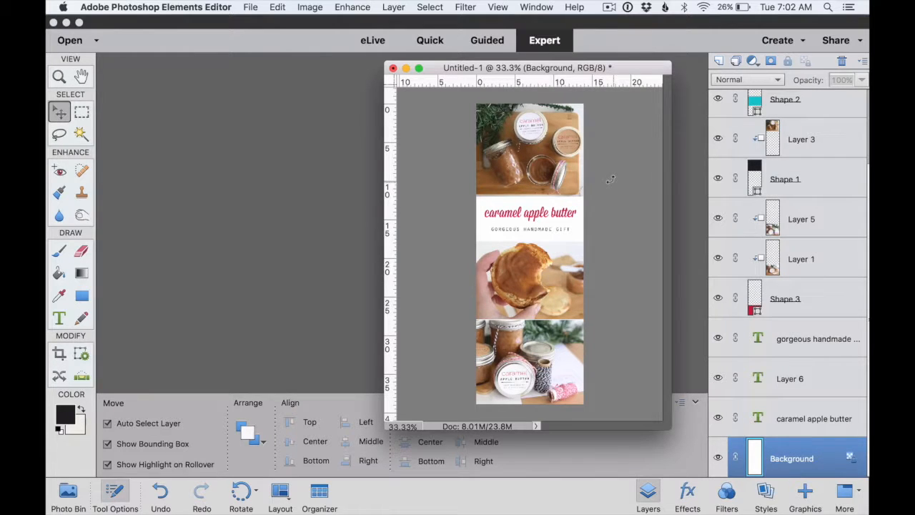
# Copy the "it's always autumn" logo from logo-black.psd into the collage and move its layer to the top of the layer stack.
pyautogui.moveTo(647, 511)
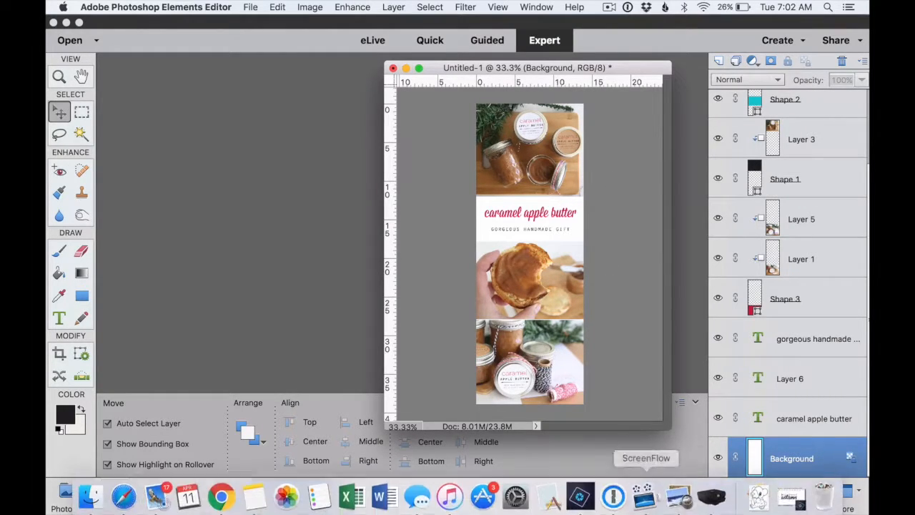
pyautogui.click(788, 499)
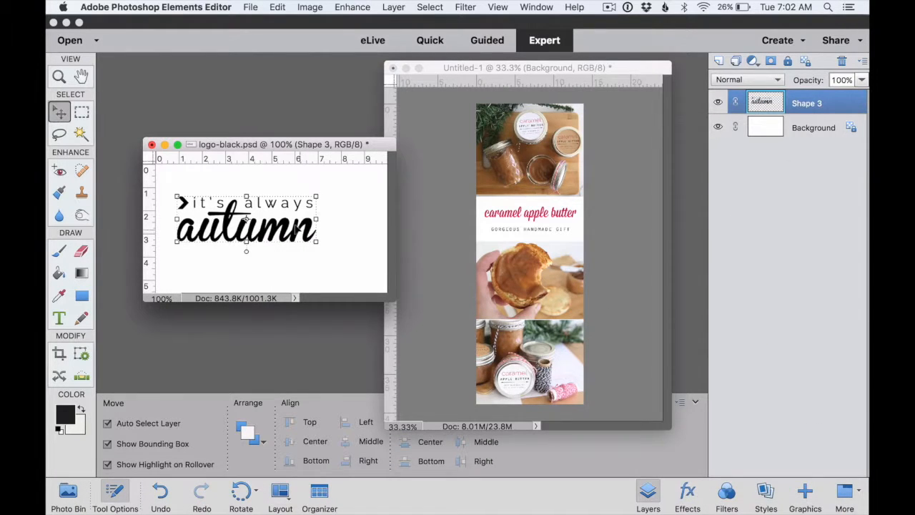
pyautogui.moveTo(308, 226)
pyautogui.mouseDown()
pyautogui.moveTo(327, 237)
pyautogui.moveTo(326, 221)
pyautogui.moveTo(313, 236)
pyautogui.mouseUp()
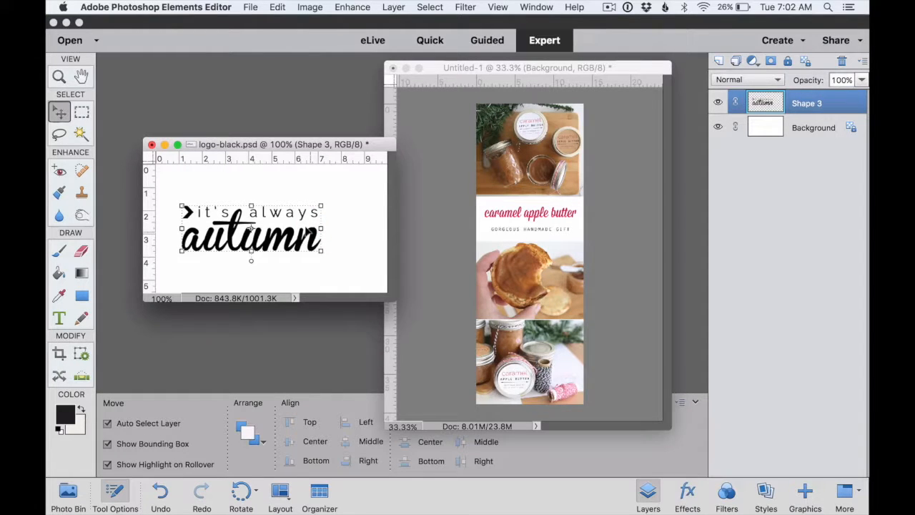
pyautogui.moveTo(251, 228); pyautogui.dragTo(533, 166)
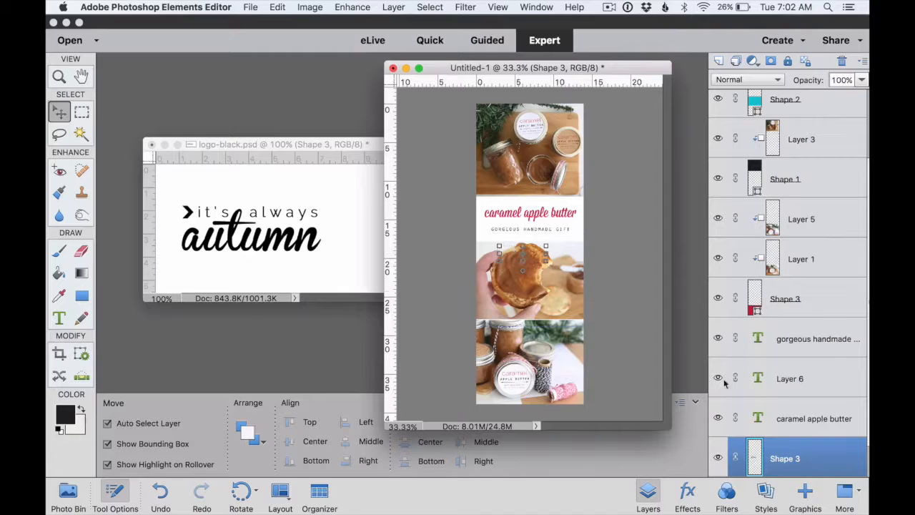
pyautogui.scroll(-1, 790, 422)
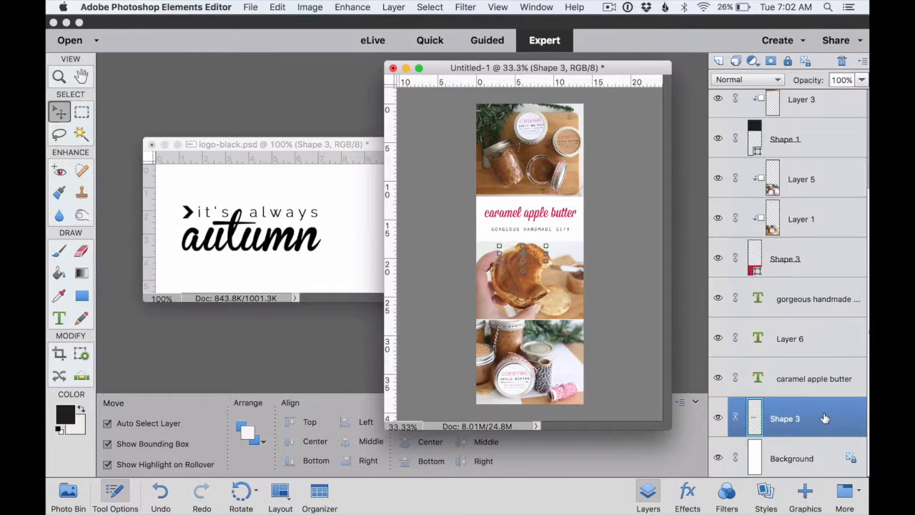
pyautogui.moveTo(825, 418); pyautogui.dragTo(821, 84)
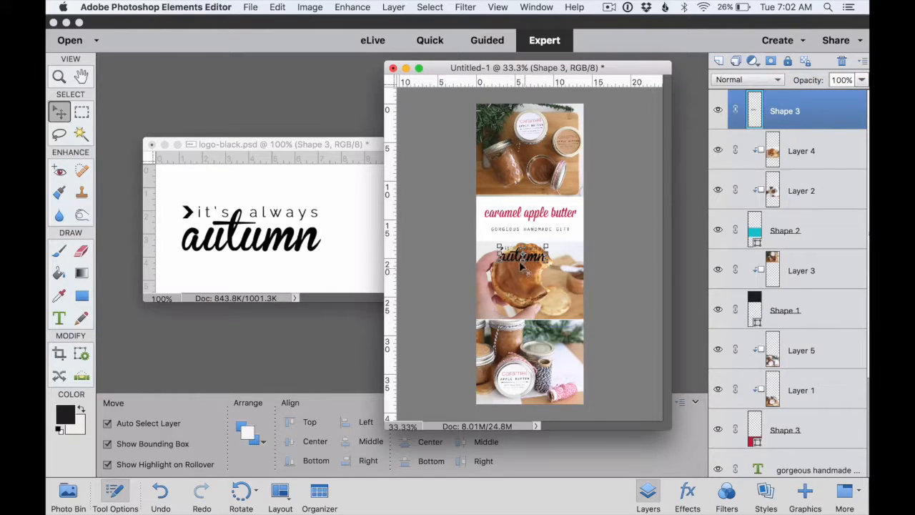
# Shrink the logo and place it in the lower-right corner of the middle photo.
pyautogui.moveTo(532, 255); pyautogui.dragTo(505, 256)
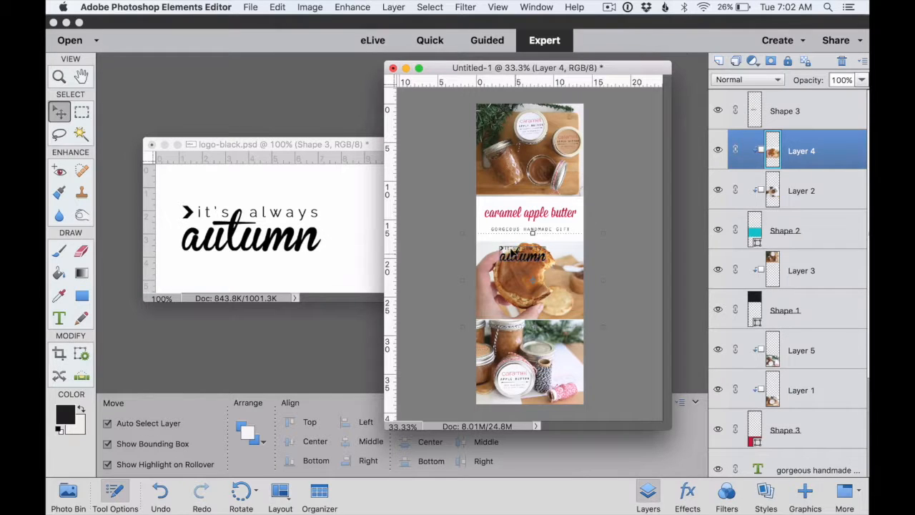
pyautogui.click(511, 253)
pyautogui.moveTo(512, 252); pyautogui.dragTo(546, 299)
pyautogui.click(529, 320)
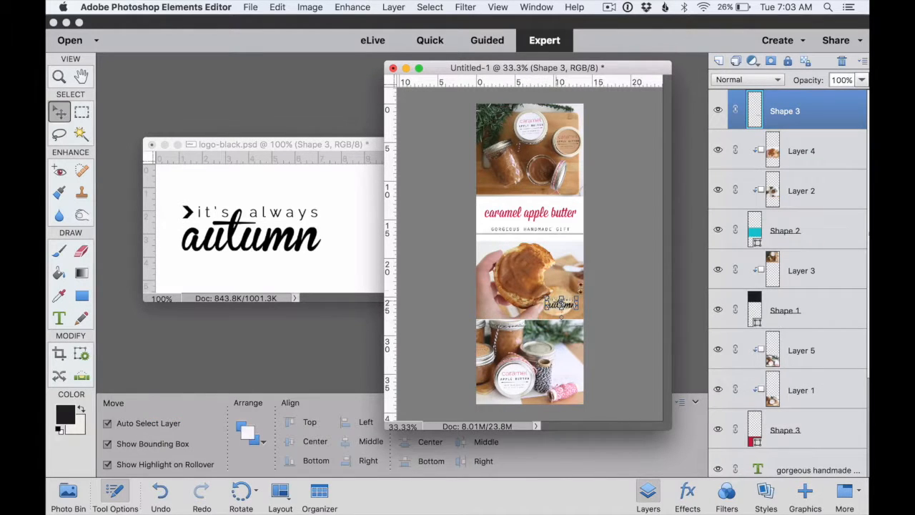
pyautogui.click(604, 284)
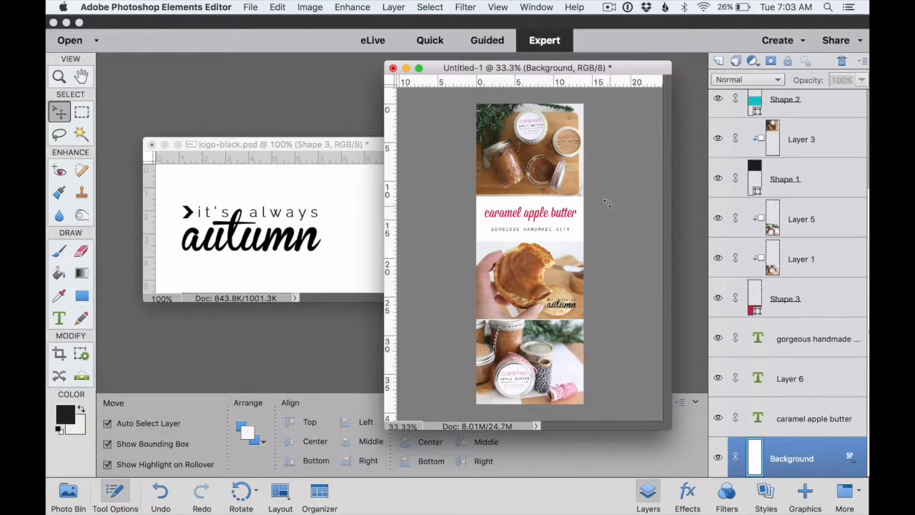
pyautogui.click(251, 7)
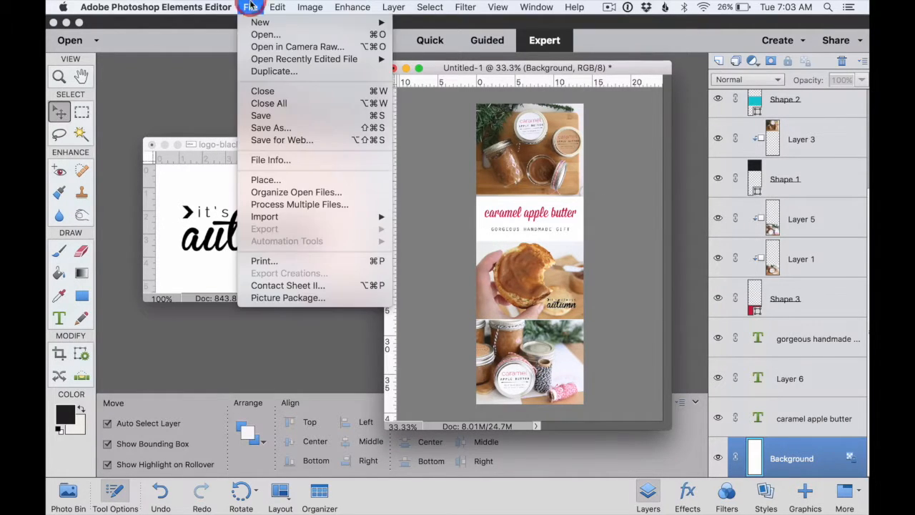
pyautogui.click(272, 127)
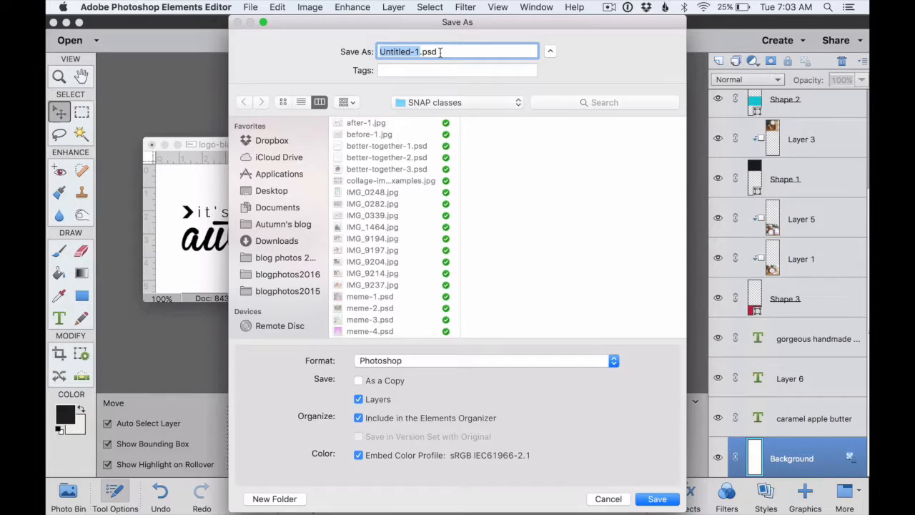
pyautogui.click(607, 499)
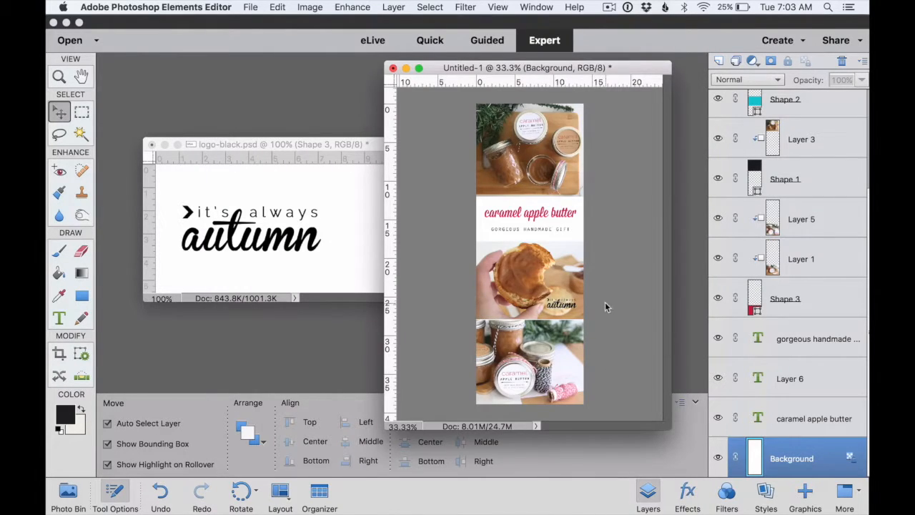
# Flatten the collage into a single background layer.
pyautogui.scroll(5, 749, 363)
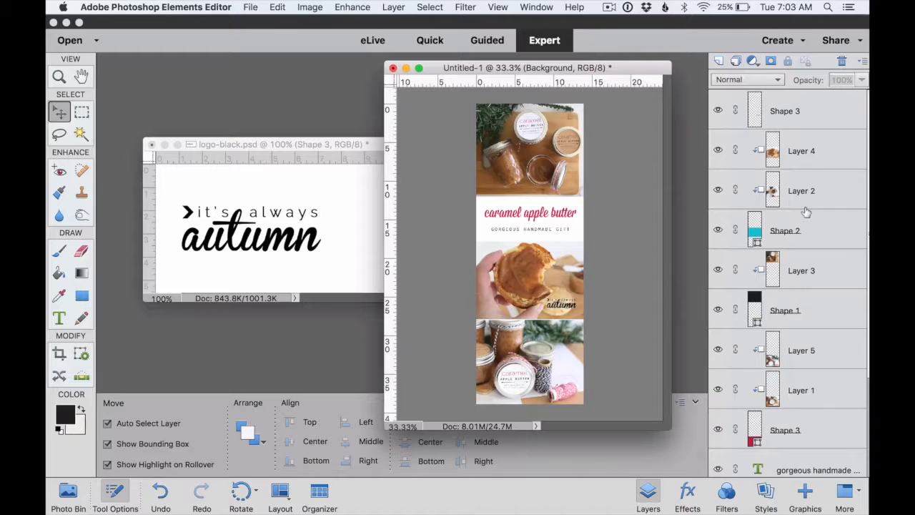
pyautogui.scroll(-5, 806, 212)
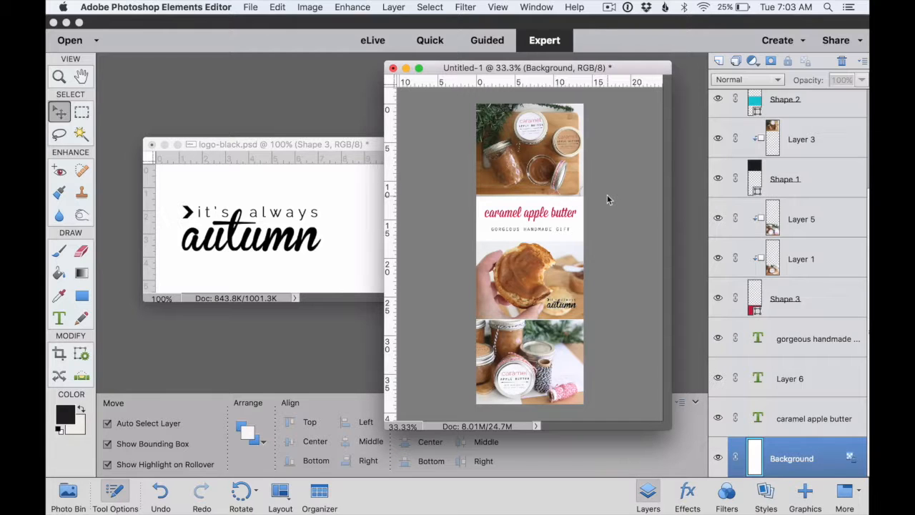
pyautogui.click(393, 6)
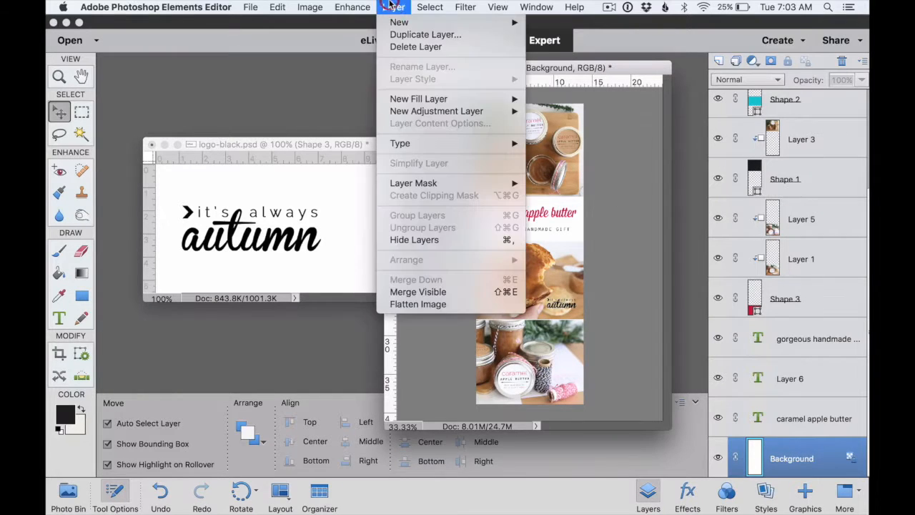
pyautogui.click(419, 306)
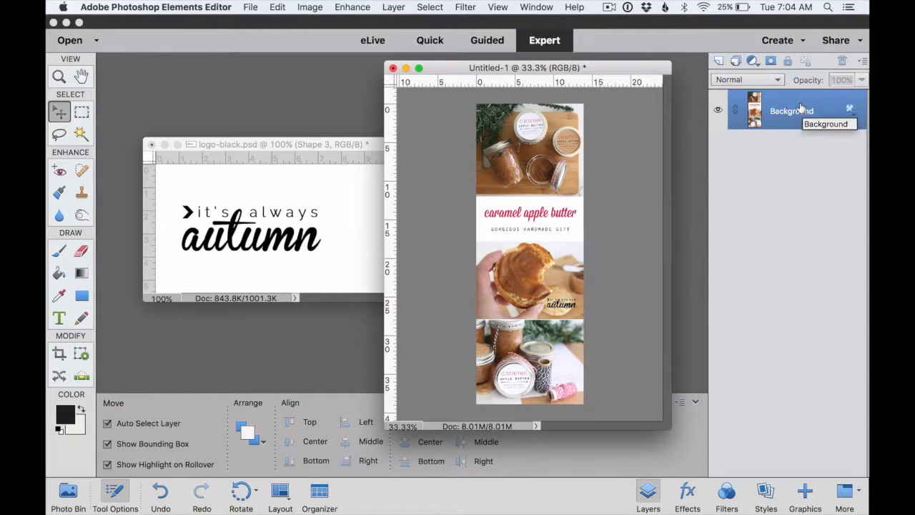
# Check whether the photos and text lines of the flattened collage can still be selected individually.
pyautogui.click(567, 213)
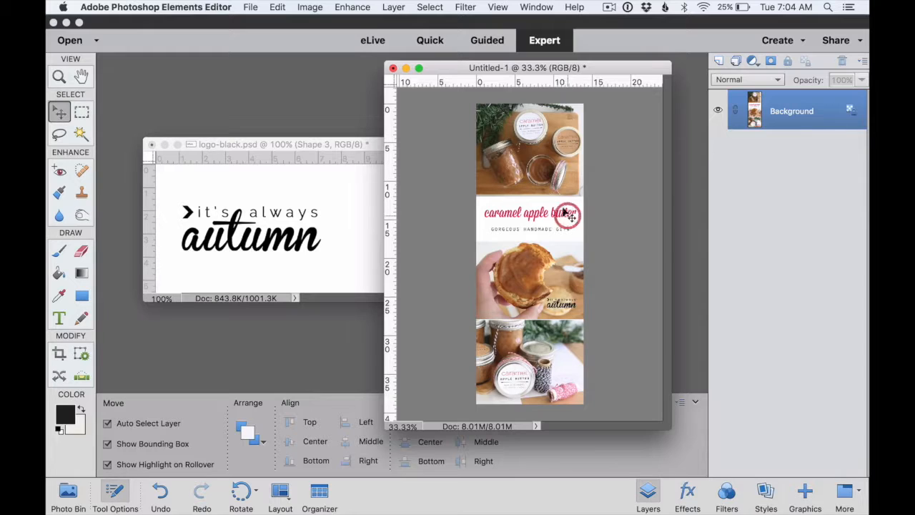
pyautogui.click(552, 153)
pyautogui.click(538, 232)
pyautogui.click(530, 277)
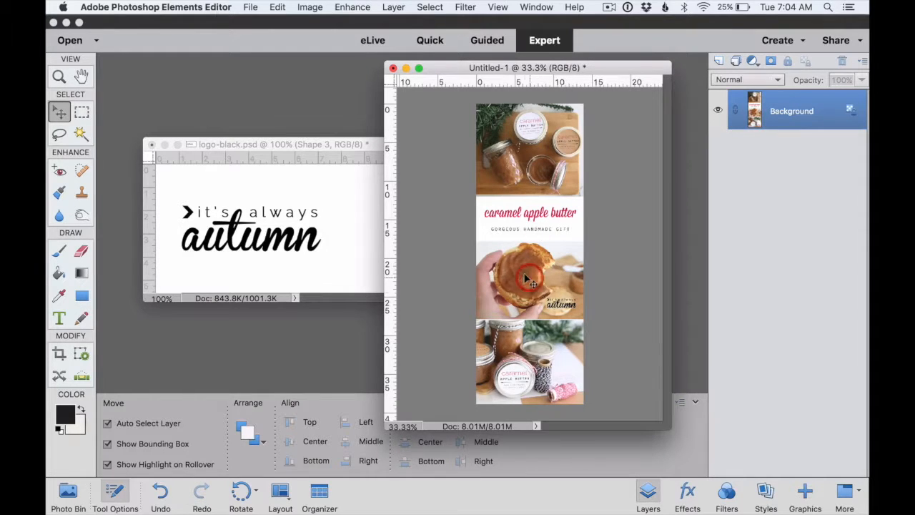
pyautogui.click(515, 380)
pyautogui.click(513, 278)
pyautogui.click(519, 229)
pyautogui.click(515, 208)
pyautogui.click(518, 153)
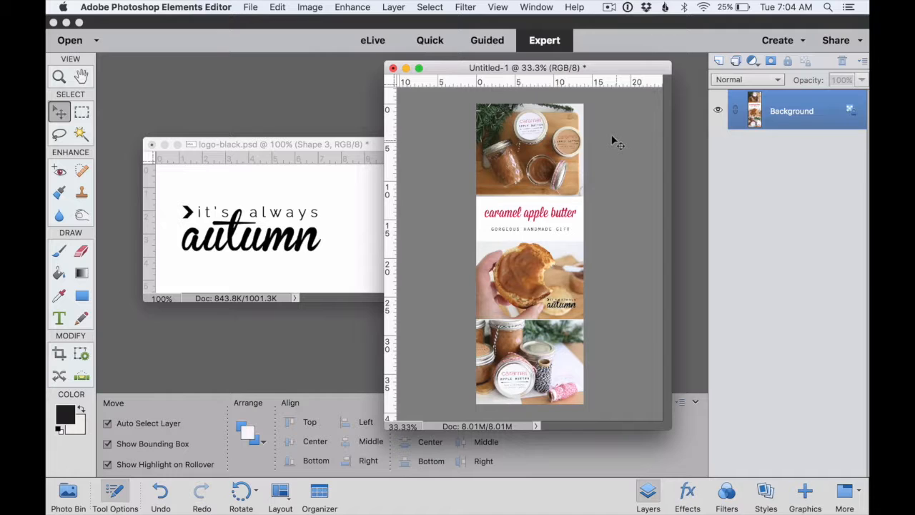
# Undo the flattening of the image and clear the layer selection.
pyautogui.press('super')
pyautogui.press('super+z')
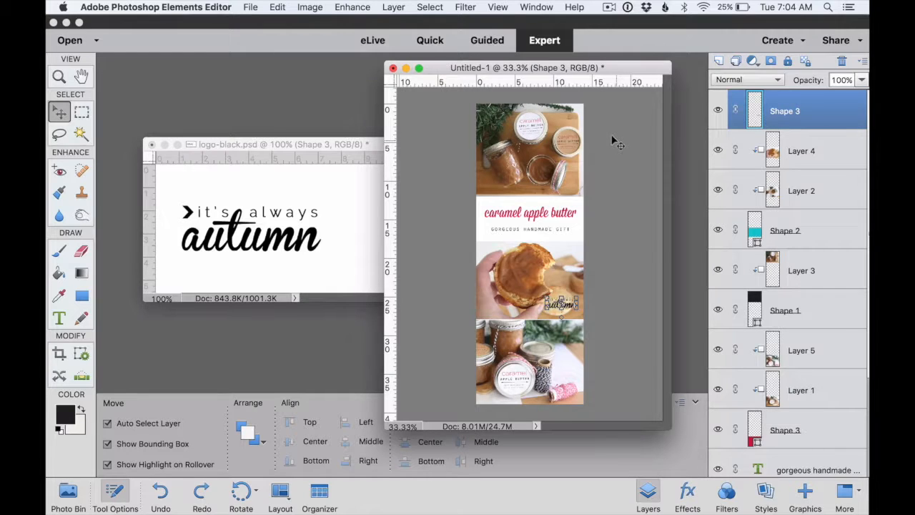
pyautogui.click(613, 136)
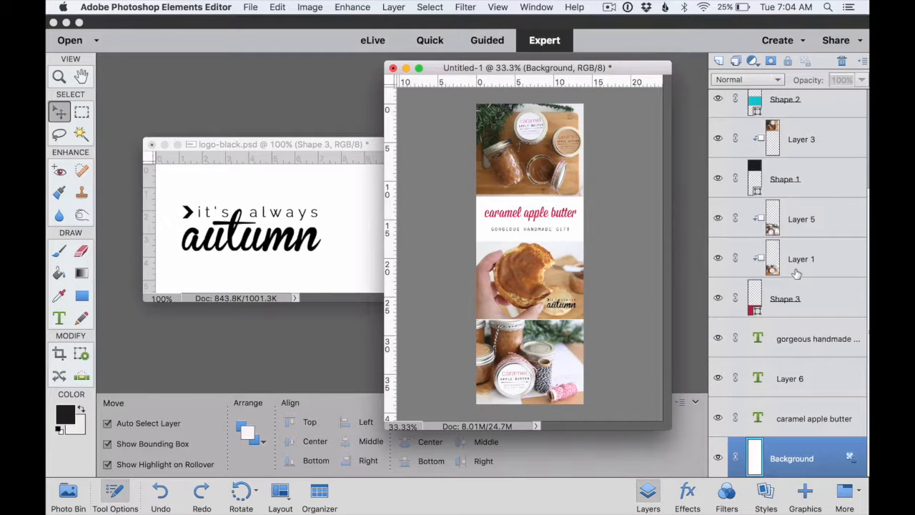
# Hide the five clipped photo layers, Layer 1 through Layer 5, leaving the colored placeholder shapes.
pyautogui.scroll(3, 796, 274)
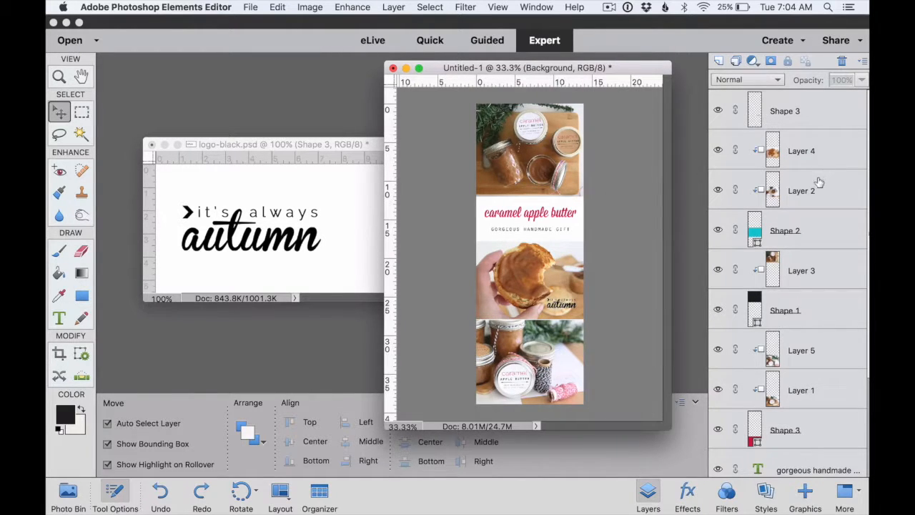
pyautogui.click(718, 190)
pyautogui.click(718, 150)
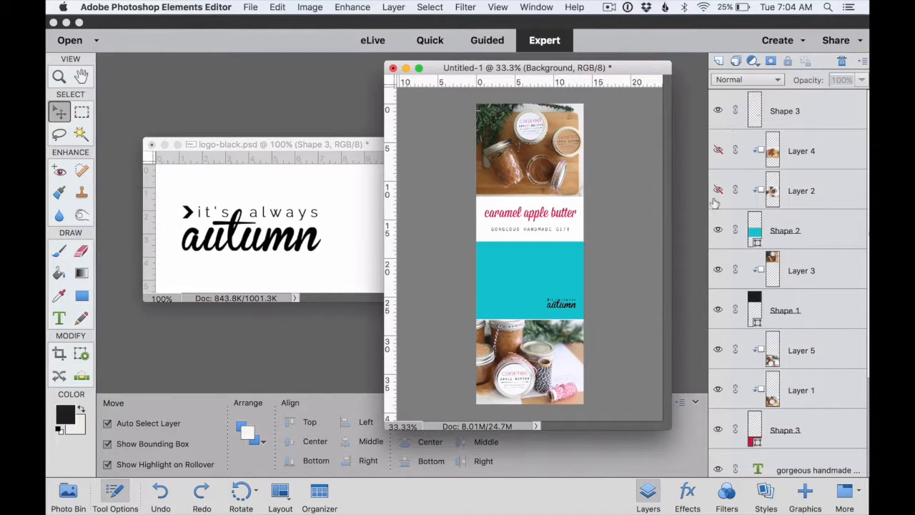
pyautogui.click(718, 269)
pyautogui.click(718, 349)
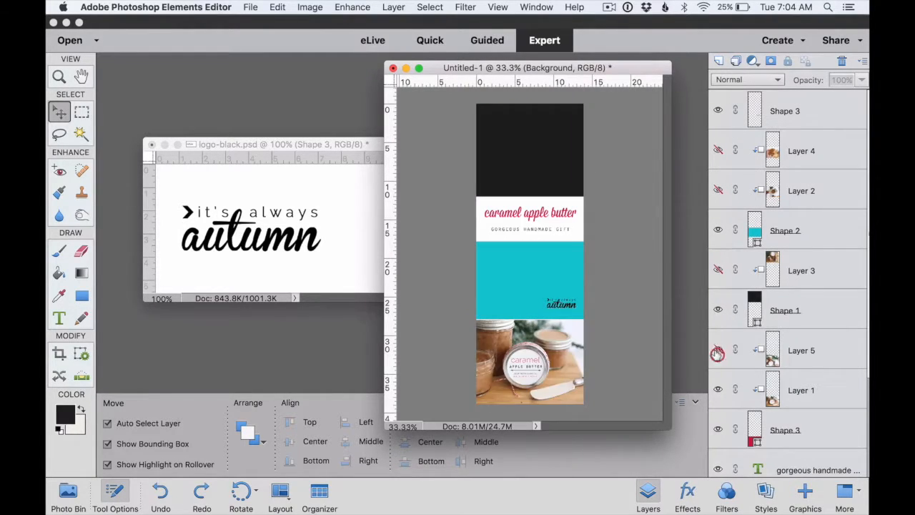
pyautogui.click(718, 390)
pyautogui.scroll(-2, 718, 386)
pyautogui.scroll(-1, 718, 386)
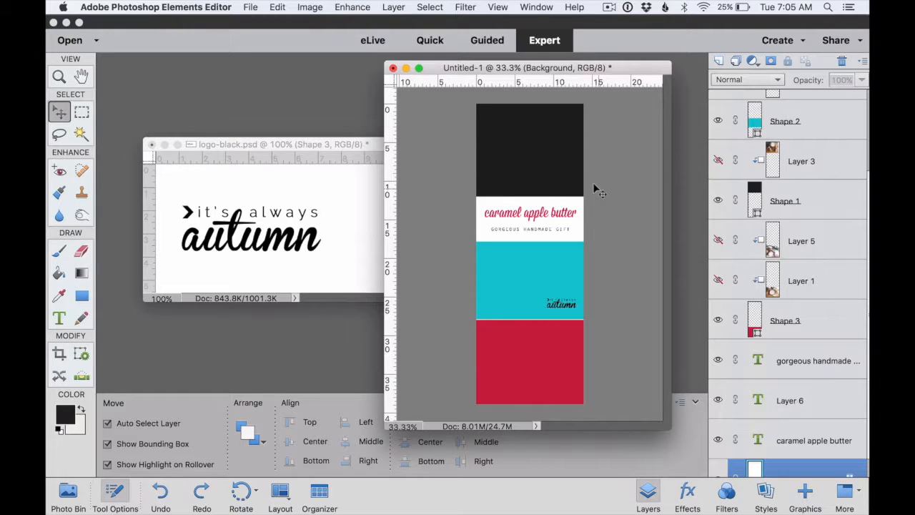
# Replace the title text "caramel apple butter" with "easy Valentine's card" and deselect it.
pyautogui.doubleClick(570, 209)
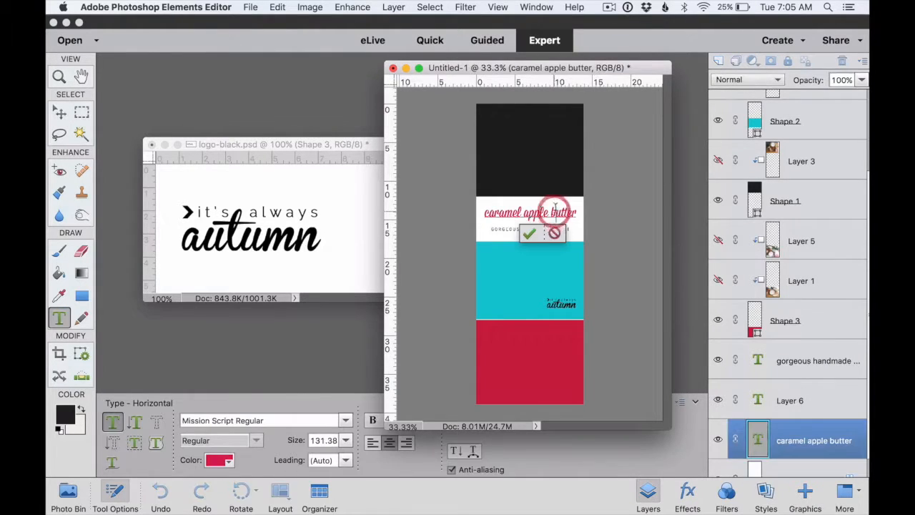
pyautogui.moveTo(571, 212); pyautogui.dragTo(465, 215)
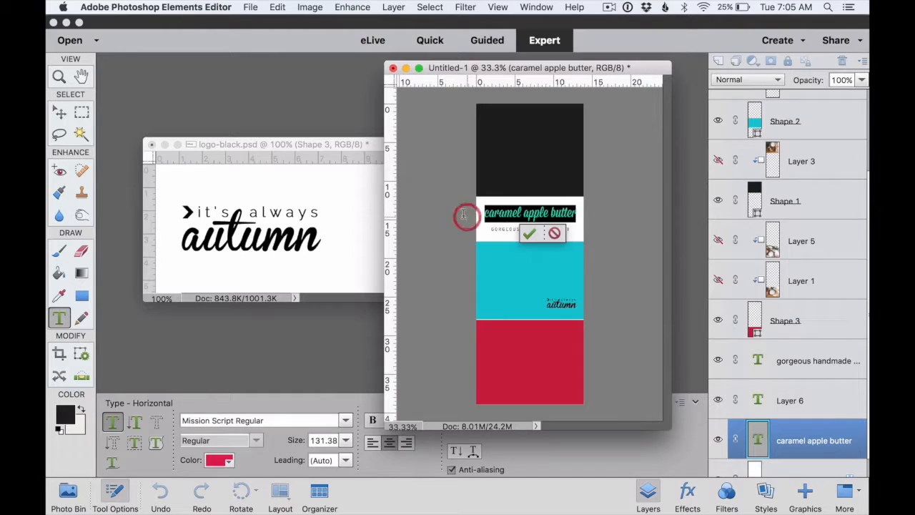
pyautogui.write("easy Valentine's card")
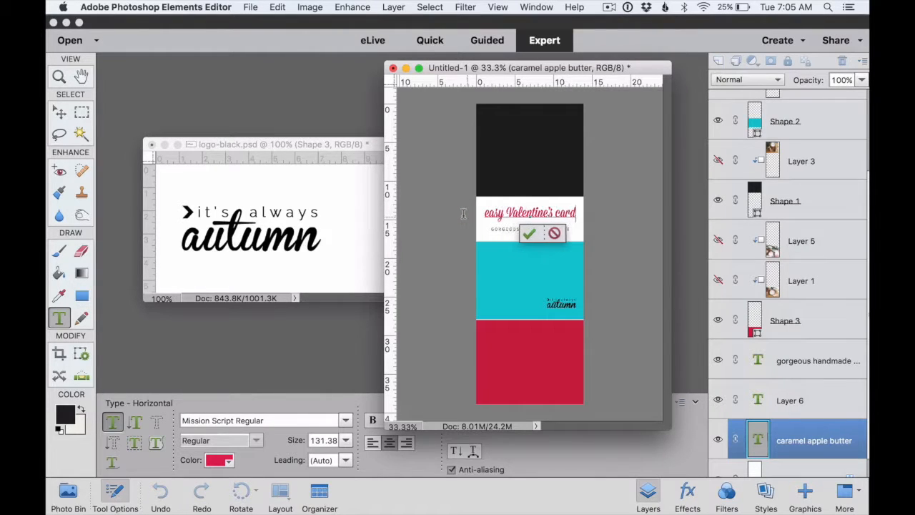
pyautogui.click(529, 233)
pyautogui.press('v')
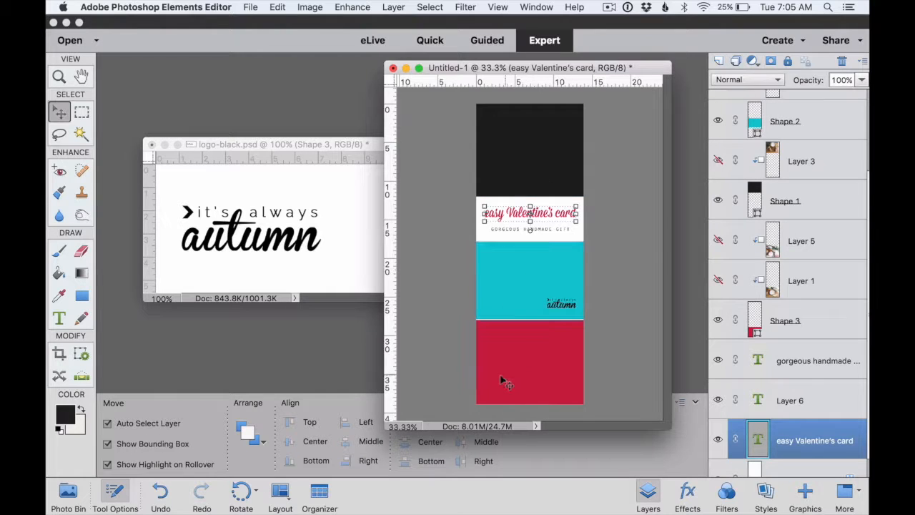
pyautogui.click(603, 193)
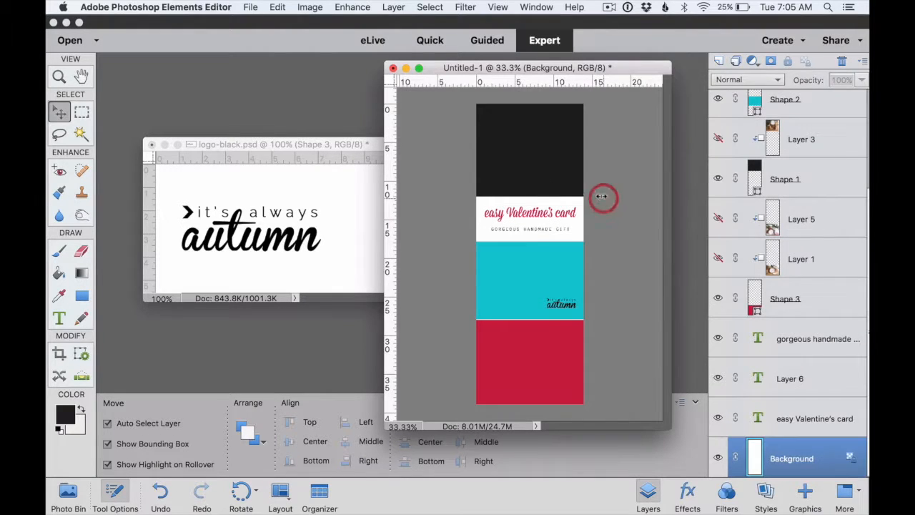
# Stretch the teal placeholder rectangle down to the bottom edge of the canvas so it covers the red one.
pyautogui.click(509, 297)
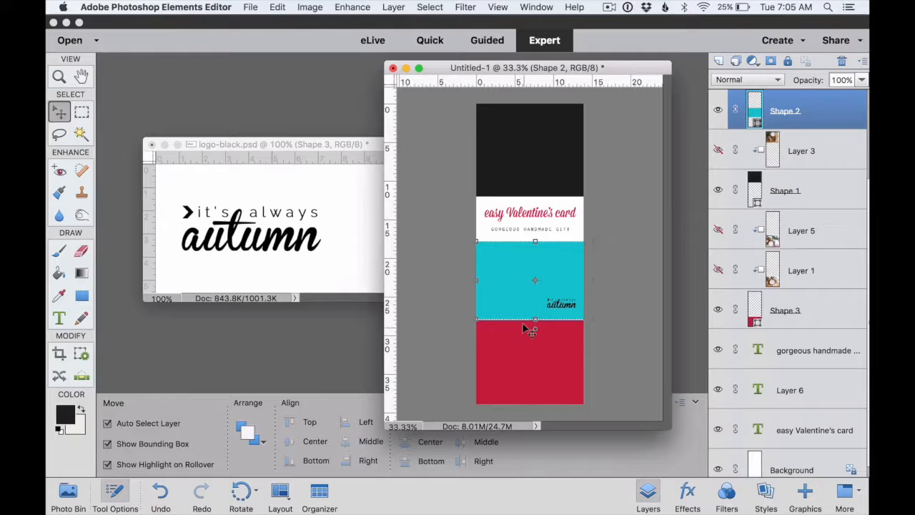
pyautogui.moveTo(534, 318); pyautogui.dragTo(538, 402)
pyautogui.click(548, 412)
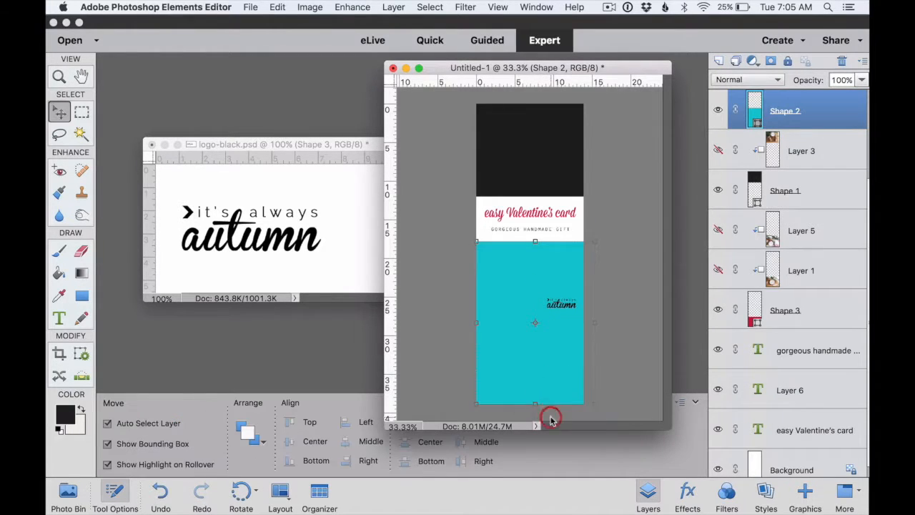
pyautogui.click(635, 244)
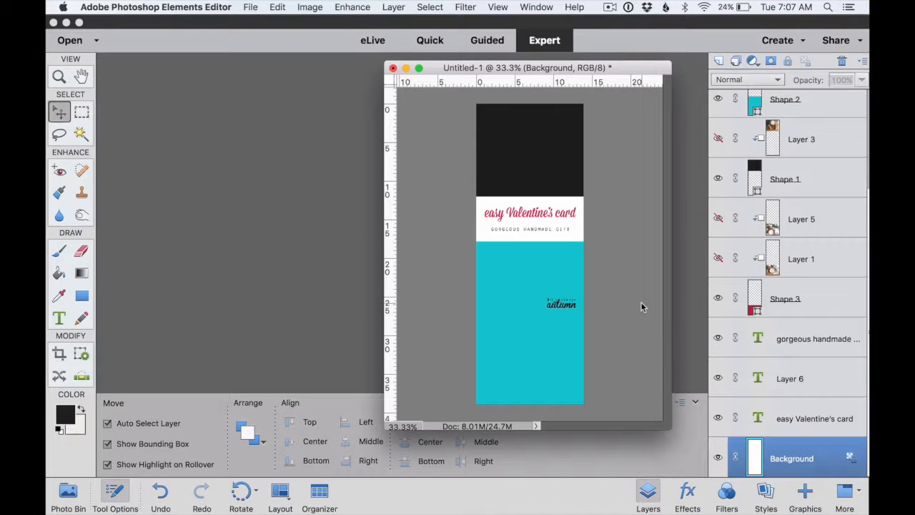
# Restore the minimized roundup-template.psd and examine the orange placeholder shapes that make up its grid.
pyautogui.moveTo(656, 513)
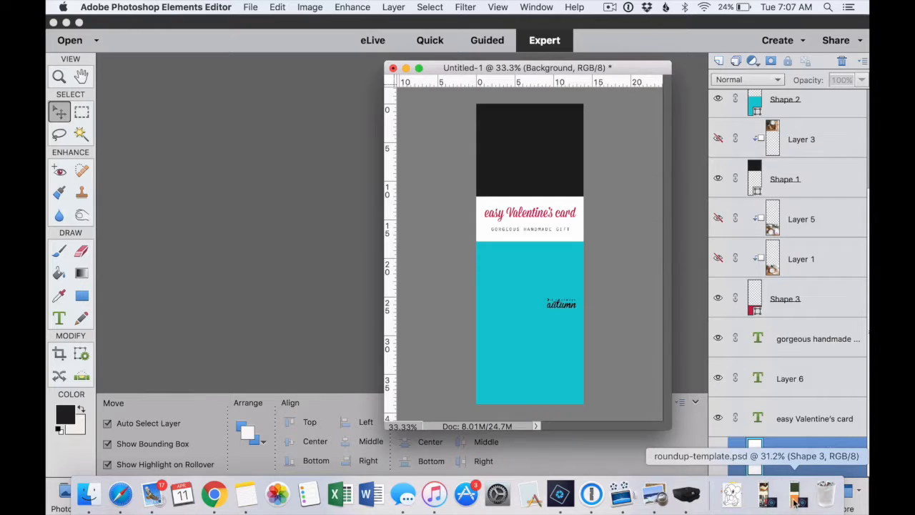
pyautogui.click(795, 501)
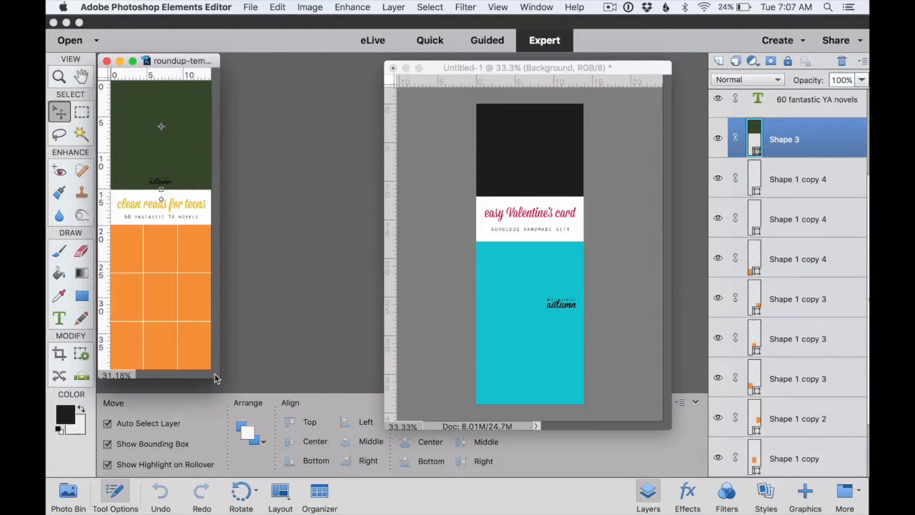
pyautogui.moveTo(217, 379); pyautogui.dragTo(269, 412)
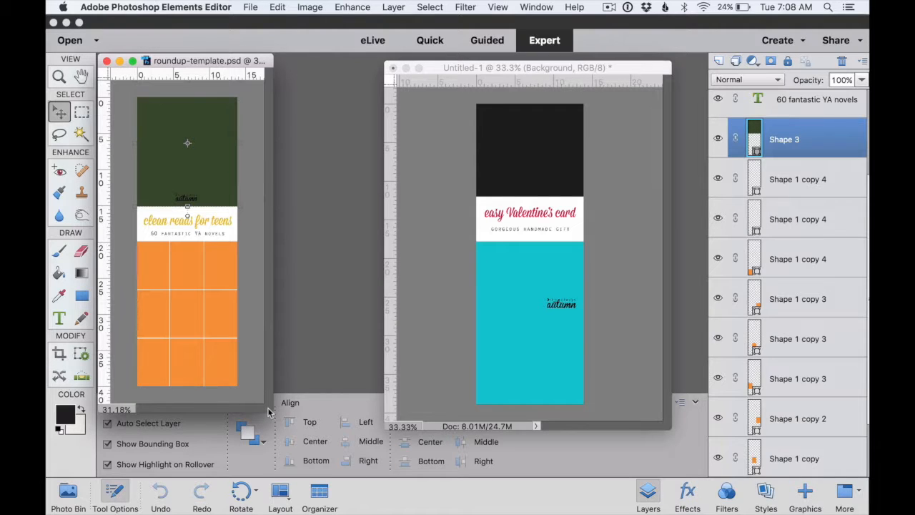
pyautogui.click(219, 278)
pyautogui.click(190, 266)
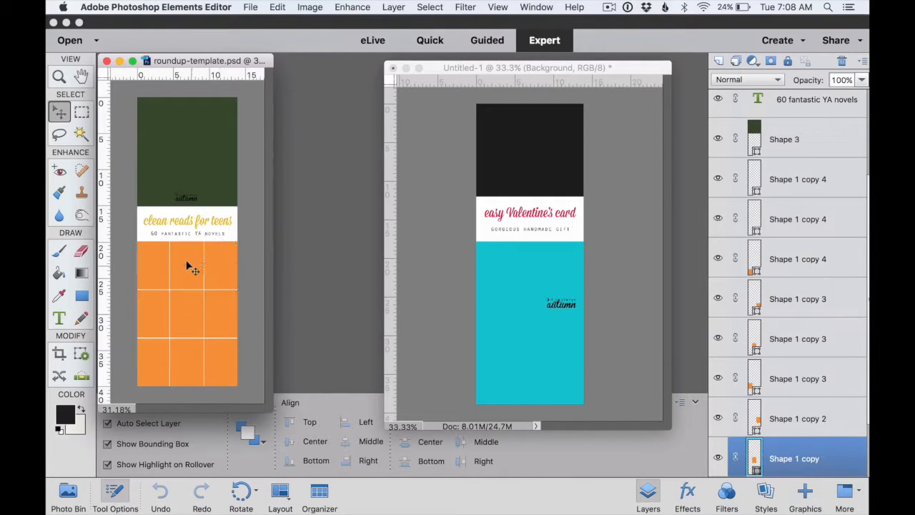
pyautogui.click(144, 266)
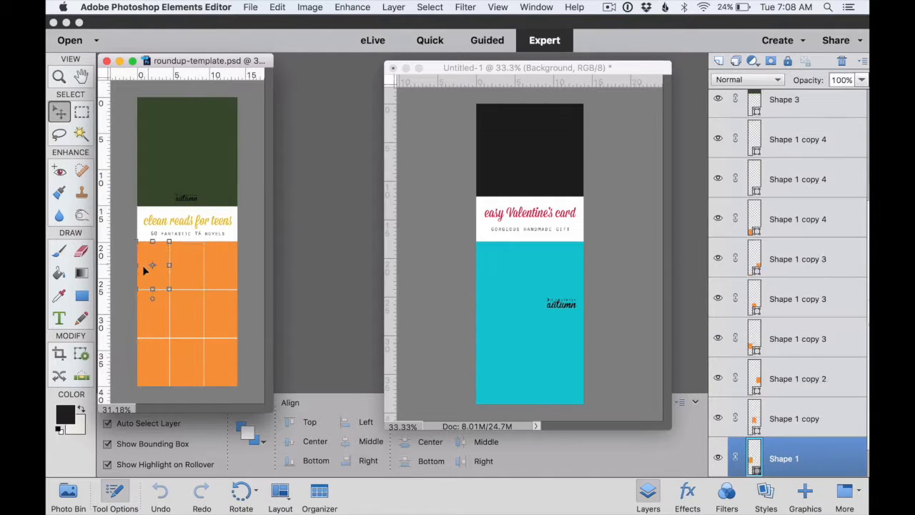
pyautogui.click(183, 319)
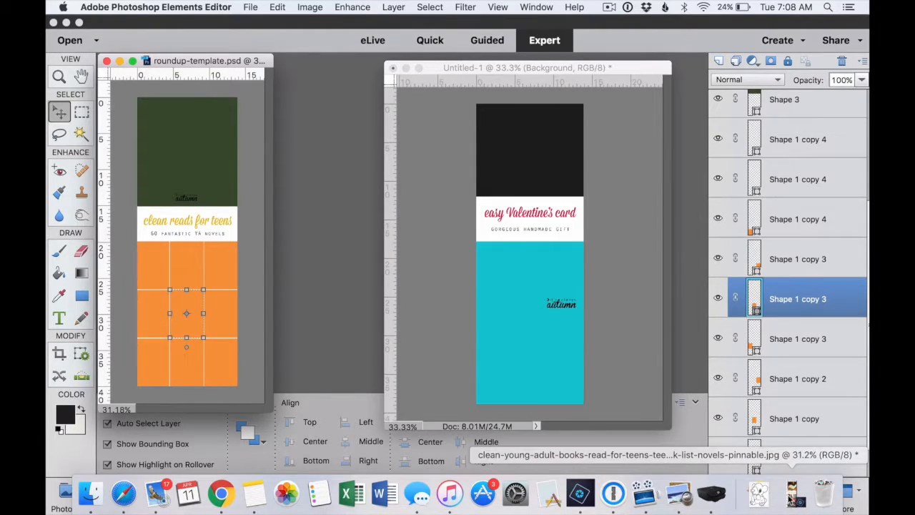
# Restore the finished clean reads for teens collage and place it beside the roundup template to compare the two.
pyautogui.click(792, 493)
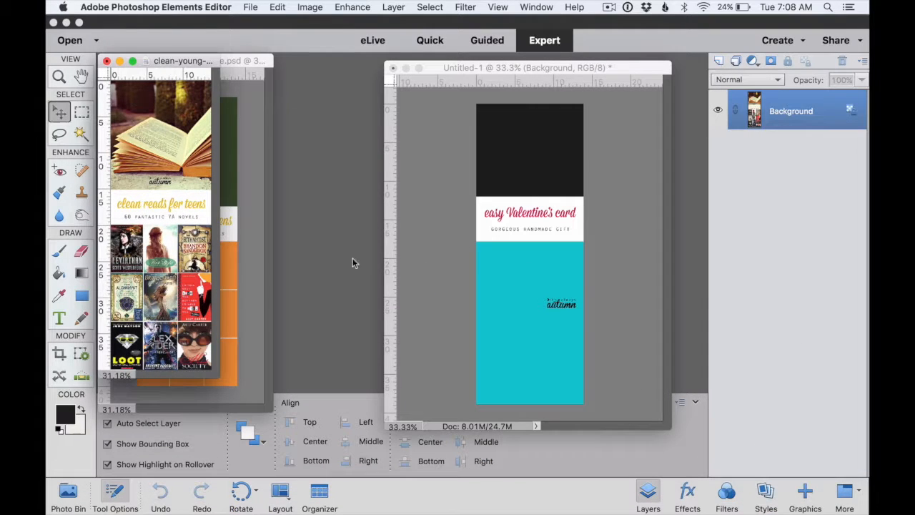
pyautogui.moveTo(217, 372); pyautogui.dragTo(311, 428)
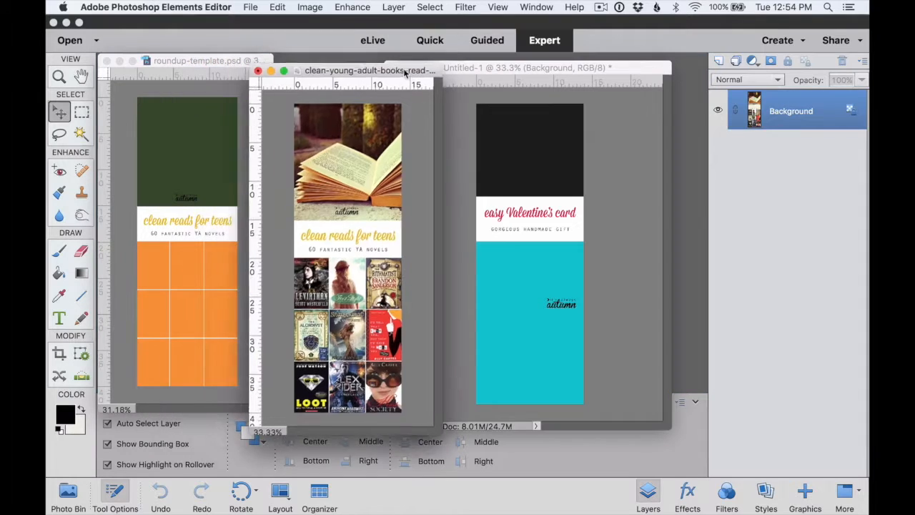
pyautogui.click(189, 133)
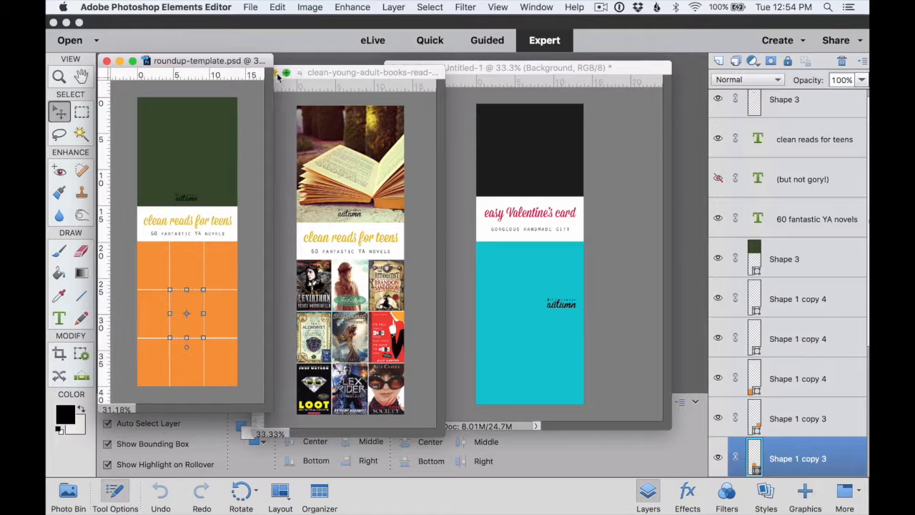
pyautogui.moveTo(312, 75); pyautogui.dragTo(330, 74)
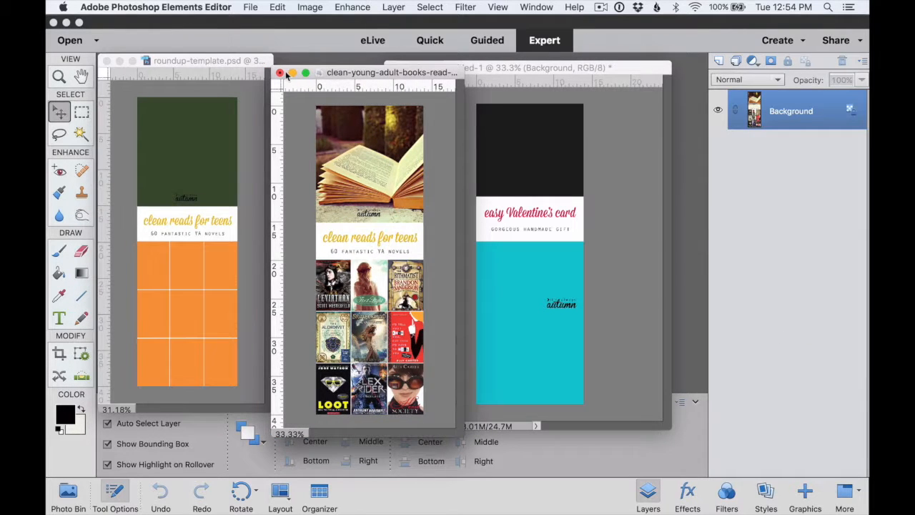
# Minimize the finished book collage, the roundup template and the Untitled-1 document to clear the workspace.
pyautogui.click(292, 72)
pyautogui.doubleClick(163, 67)
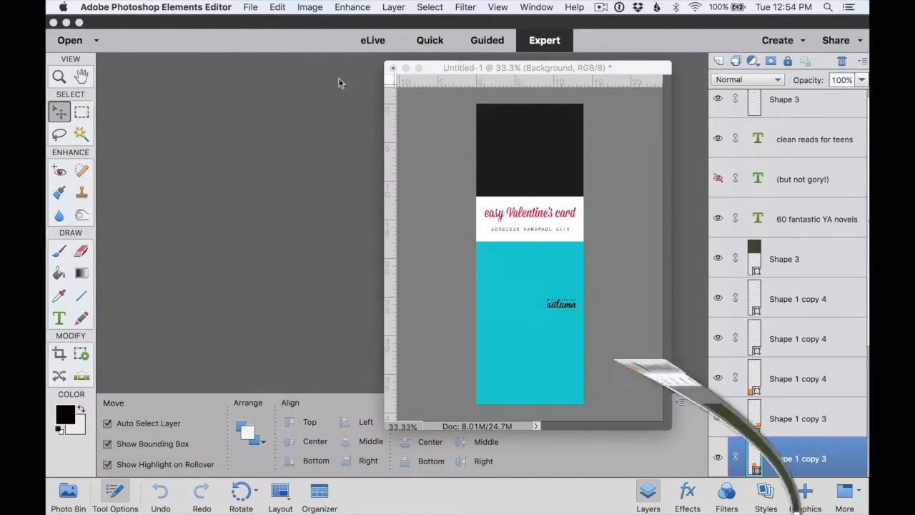
pyautogui.click(406, 68)
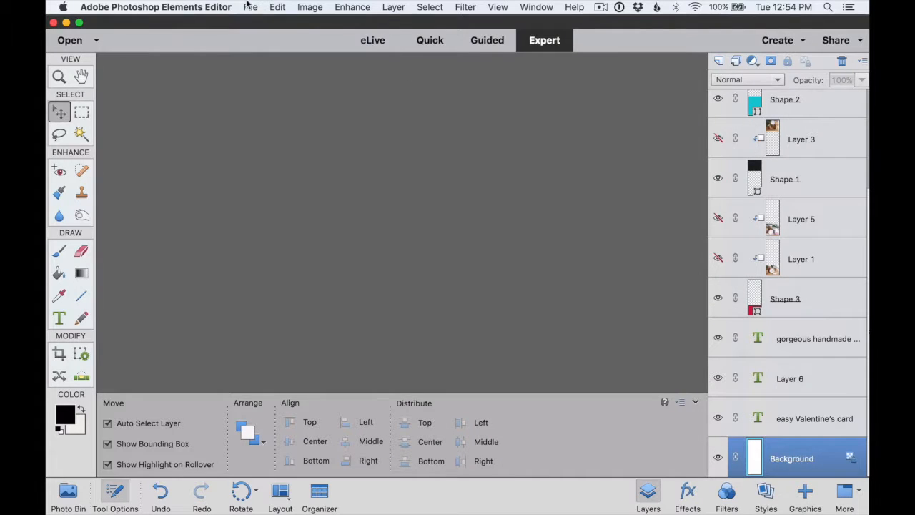
# Create a blank 1000 by 2800 pixel RGB document at 72 pixels/inch with a white background, and center its enlarged window in the cleared workspace.
pyautogui.click(250, 7)
pyautogui.moveTo(258, 23)
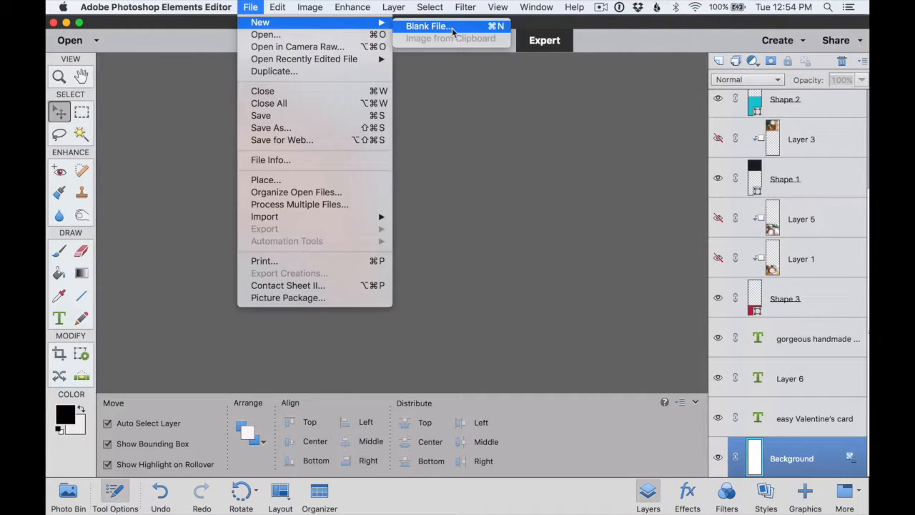
pyautogui.click(452, 27)
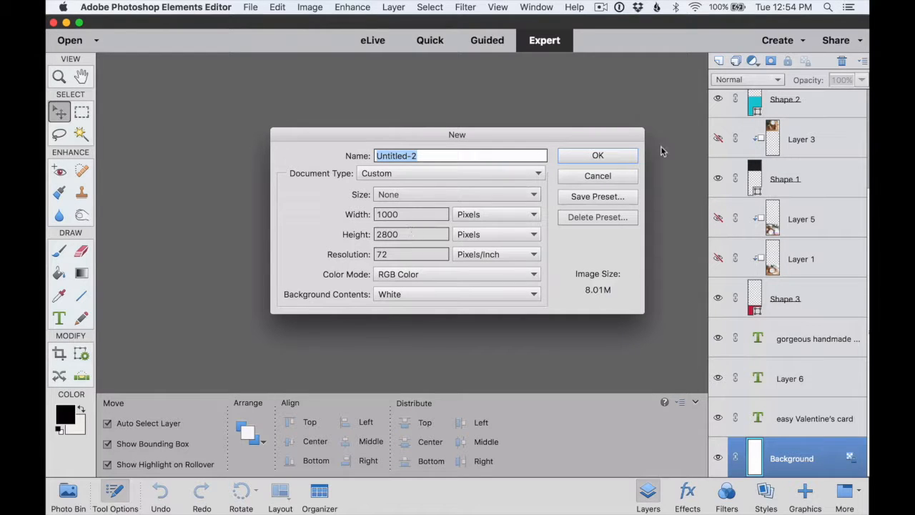
pyautogui.click(623, 156)
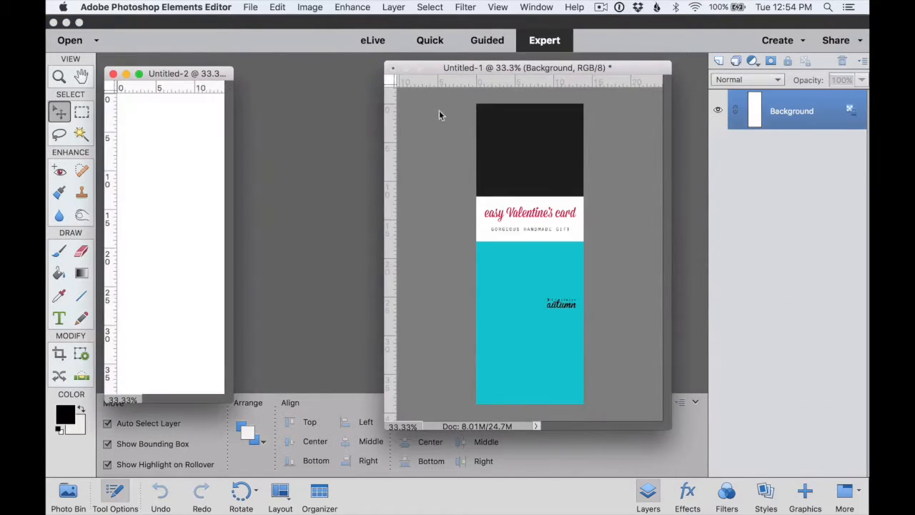
pyautogui.click(403, 69)
pyautogui.click(406, 68)
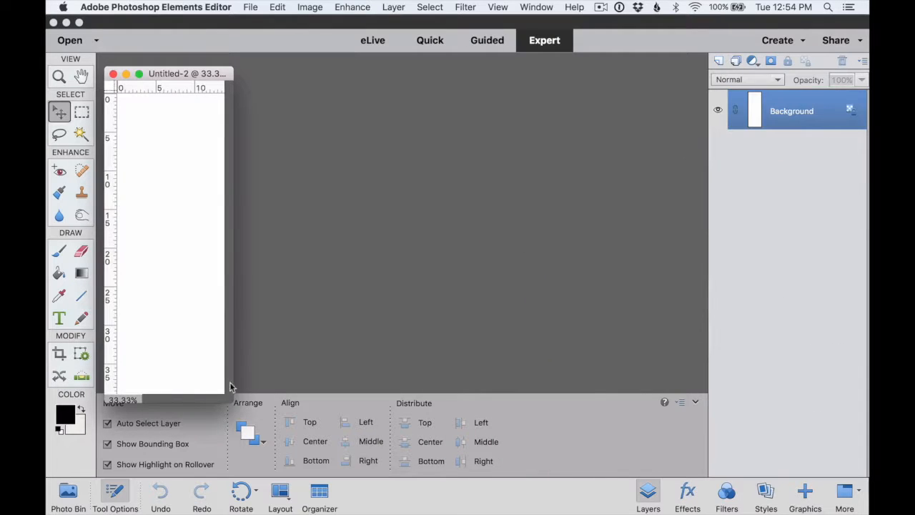
pyautogui.moveTo(228, 399); pyautogui.dragTo(264, 424)
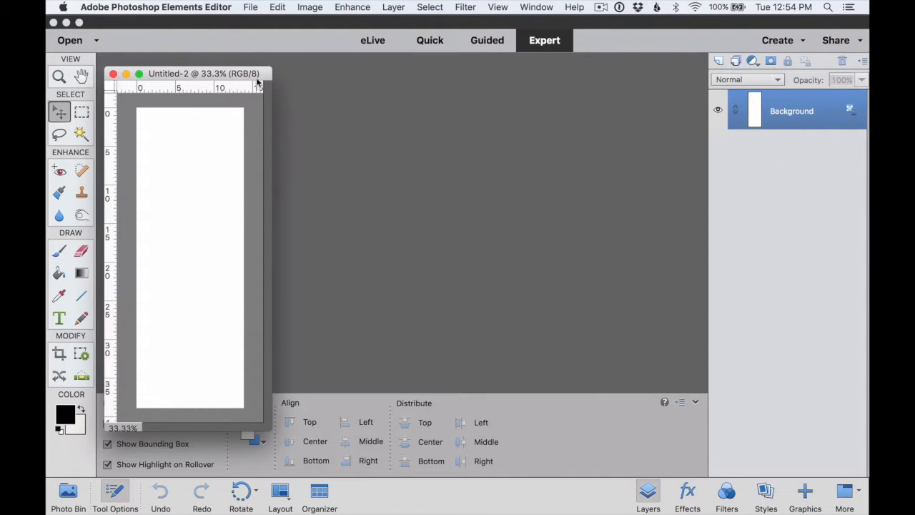
pyautogui.moveTo(260, 74); pyautogui.dragTo(483, 74)
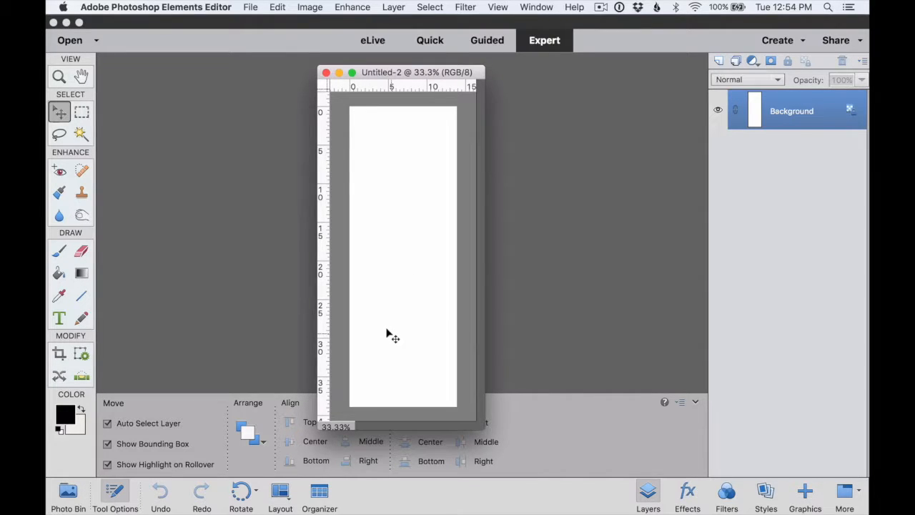
# Set up the Rectangle shape tool to draw at a fixed size of 333 px by 333 px.
pyautogui.click(80, 296)
pyautogui.click(133, 423)
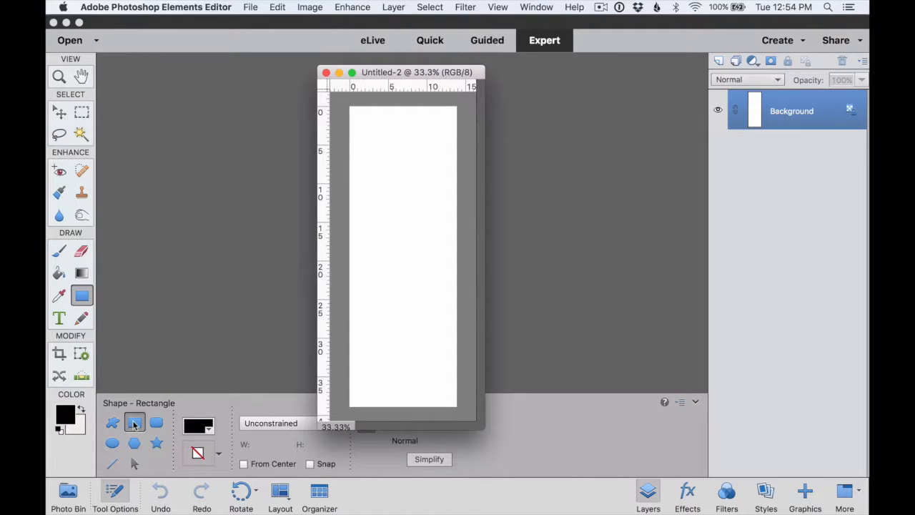
pyautogui.moveTo(410, 74); pyautogui.dragTo(478, 69)
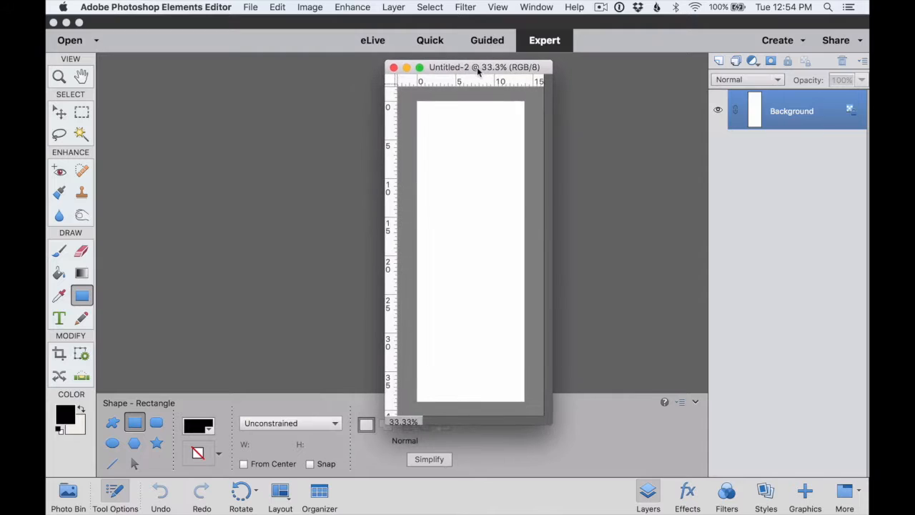
pyautogui.click(282, 426)
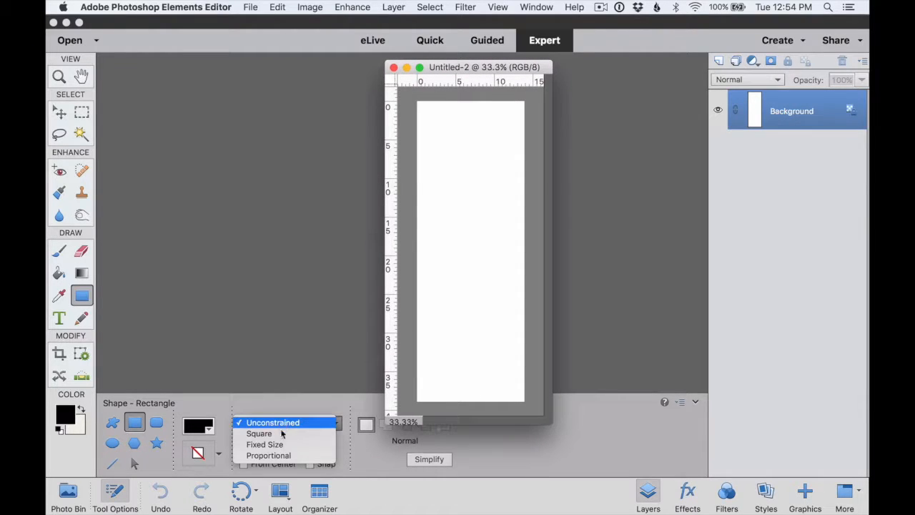
pyautogui.click(266, 444)
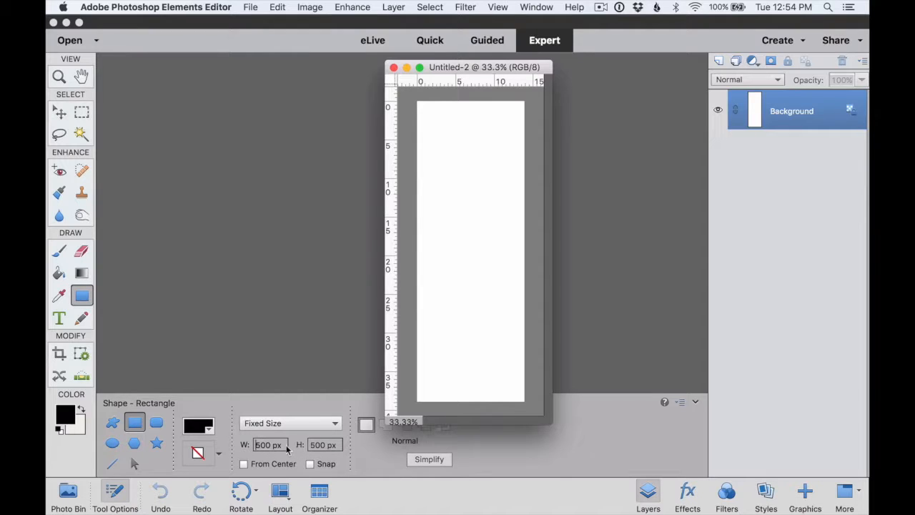
pyautogui.moveTo(270, 445); pyautogui.dragTo(250, 443)
pyautogui.write('333')
pyautogui.press('Tab')
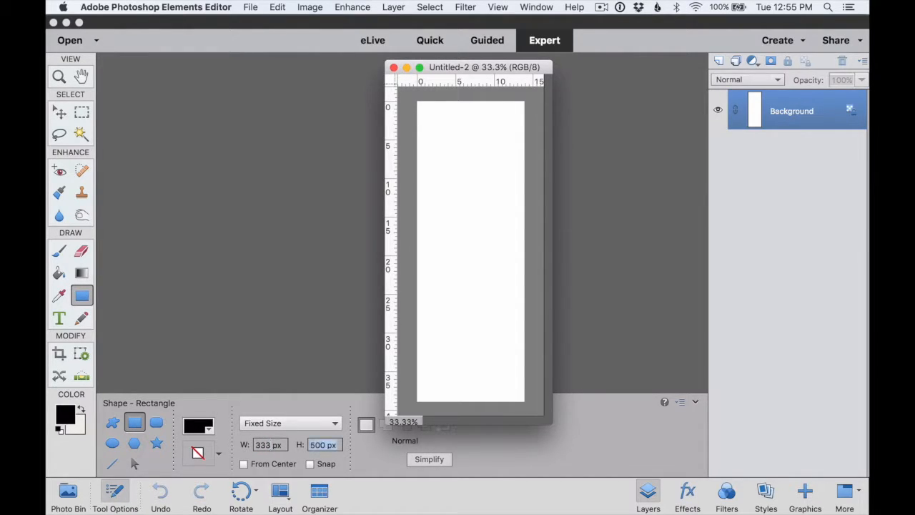
pyautogui.write('333')
pyautogui.press('Tab')
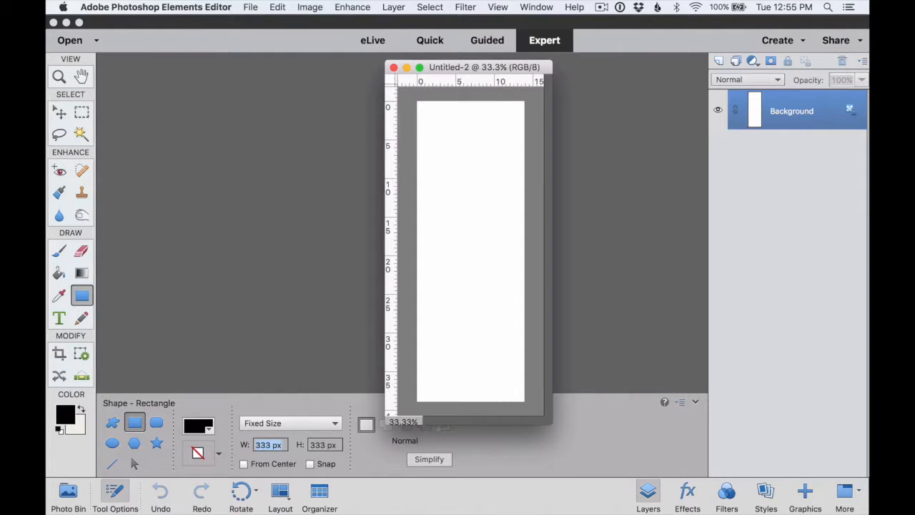
# Place three black fixed-size squares roughly side by side across the top of the blank canvas.
pyautogui.click(419, 104)
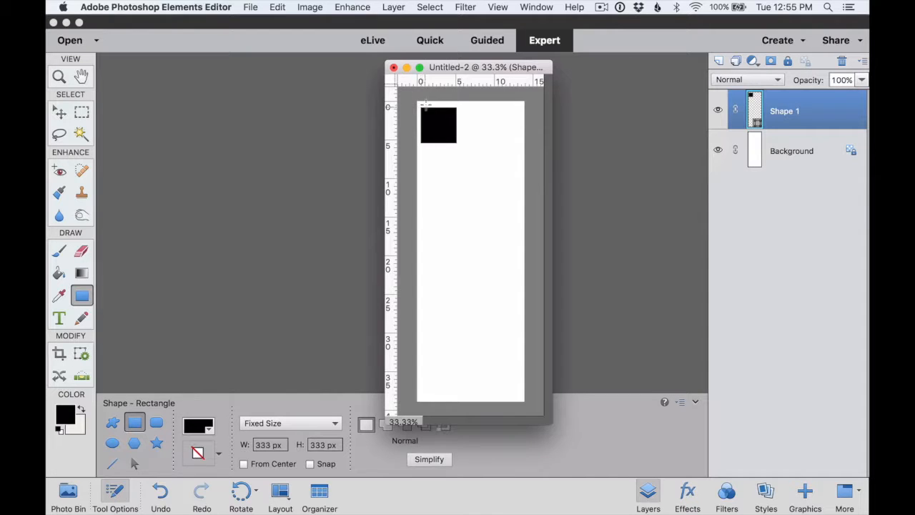
pyautogui.click(458, 105)
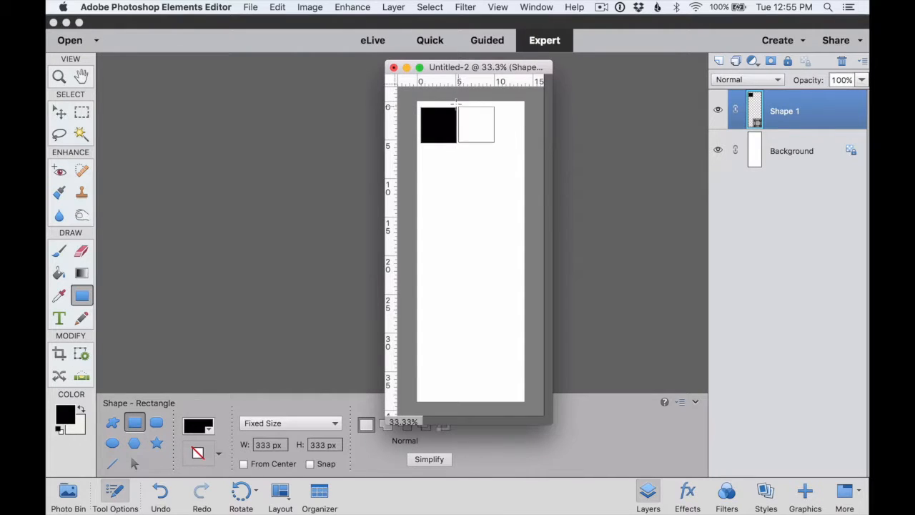
pyautogui.click(498, 103)
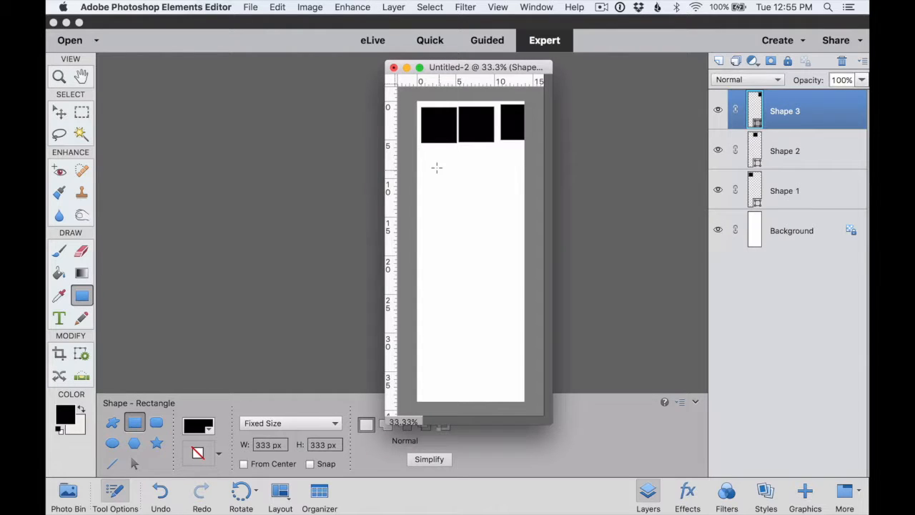
# Move the three black squares flush with the canvas's top edge, spanning its width with a thin white gap between neighbors.
pyautogui.press('v')
pyautogui.click(445, 125)
pyautogui.moveTo(445, 125); pyautogui.dragTo(494, 111)
pyautogui.click(472, 121)
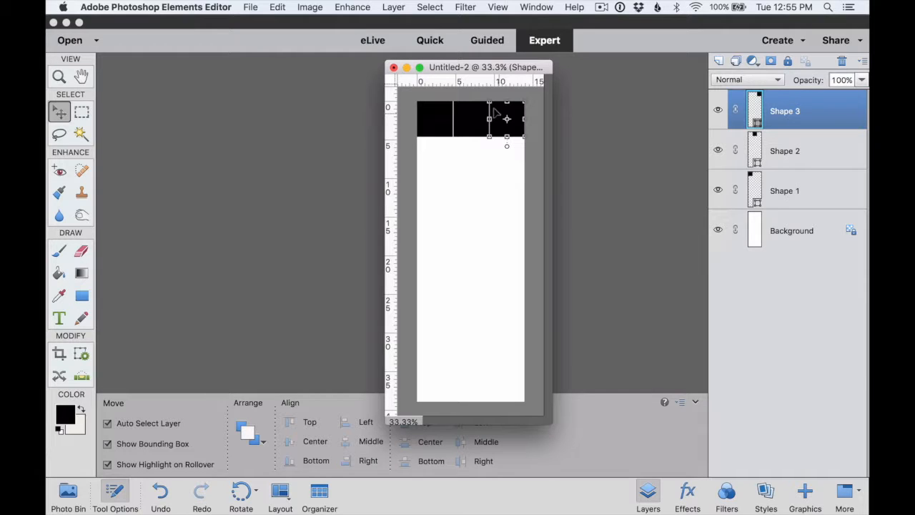
# Magnify the canvas to 100% and enlarge its window so the full row of three squares fits.
pyautogui.click(463, 162)
pyautogui.click(507, 117)
pyautogui.press('super+equal')
pyautogui.press('super+equal')
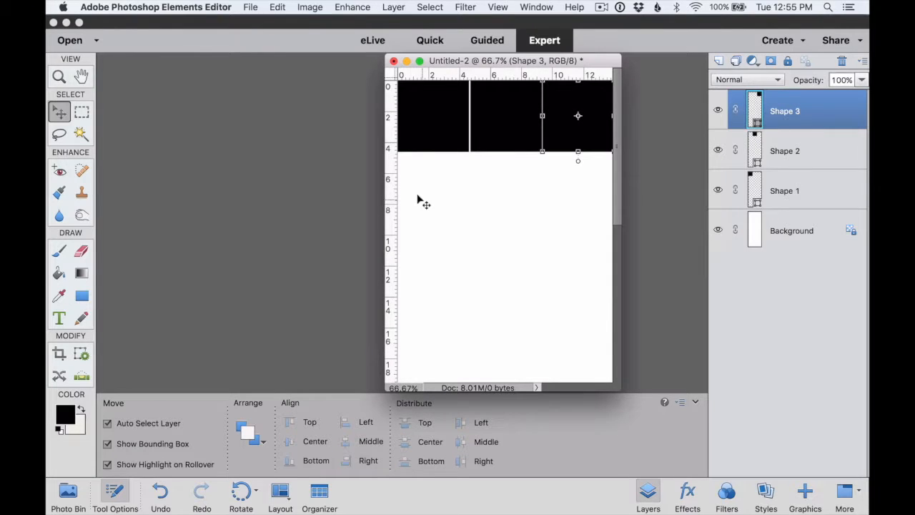
pyautogui.press('super+equal')
pyautogui.scroll(1, 422, 241)
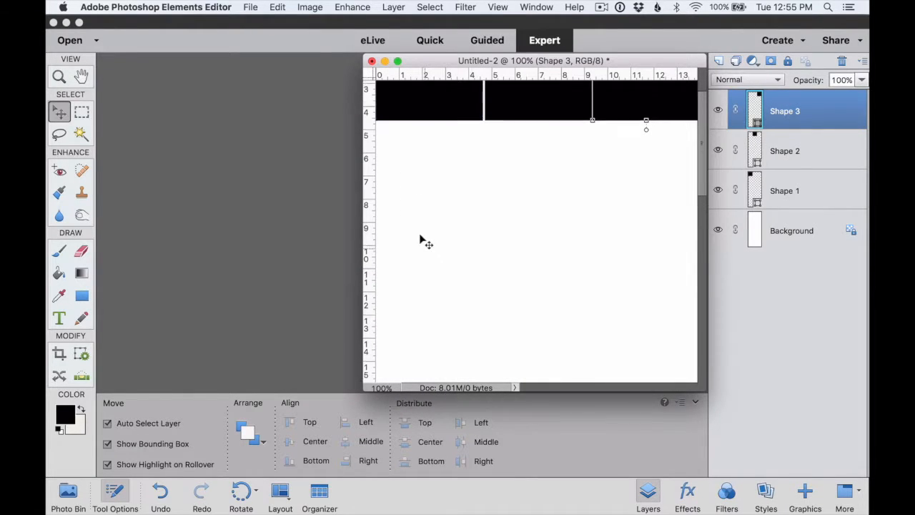
pyautogui.scroll(2, 422, 241)
pyautogui.moveTo(447, 69); pyautogui.dragTo(343, 81)
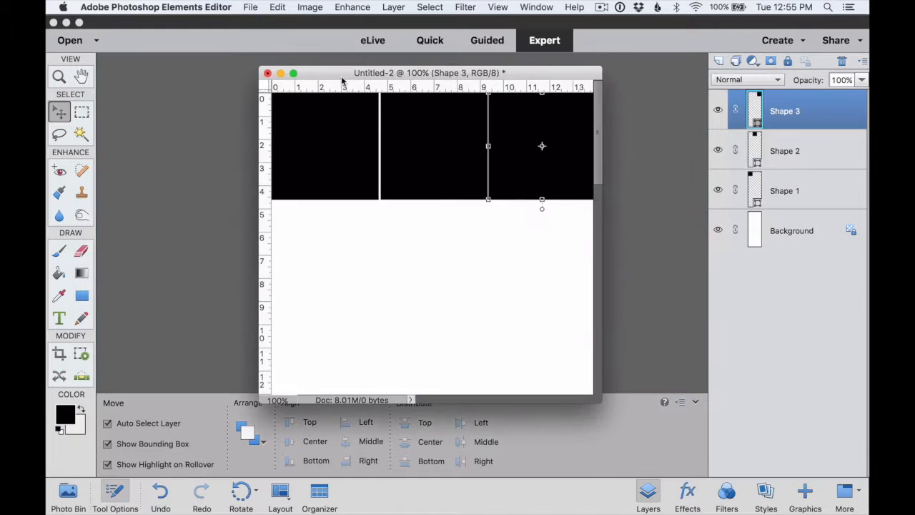
pyautogui.moveTo(602, 401); pyautogui.dragTo(683, 426)
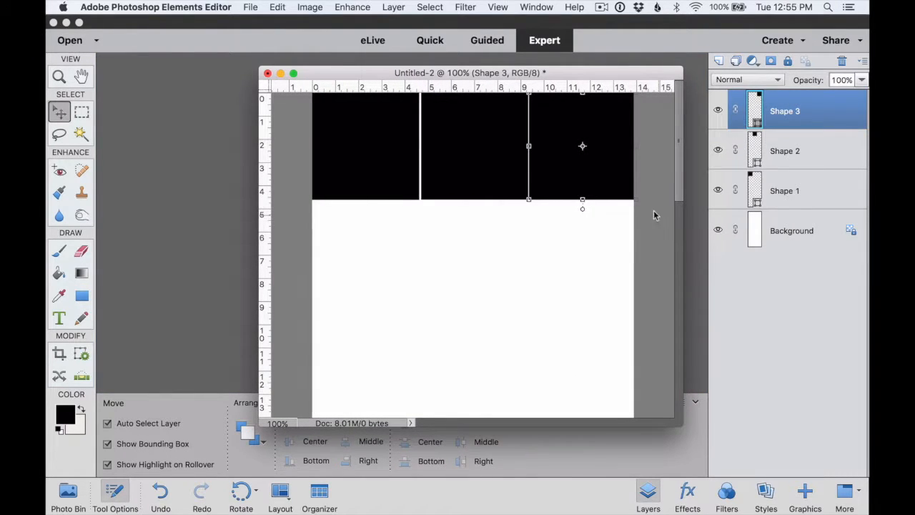
# Duplicate the three top squares together as a second row directly beneath, aligned with them and separated by a thin white gap.
pyautogui.click(654, 215)
pyautogui.click(462, 149)
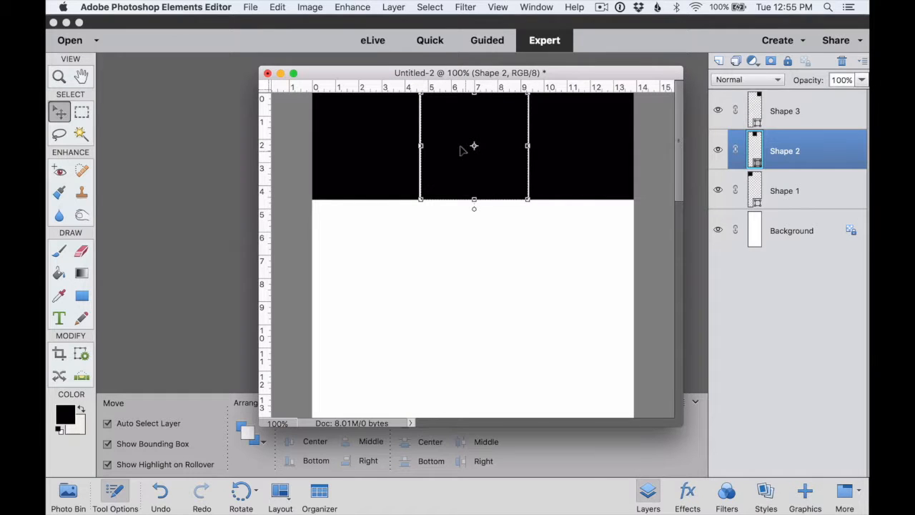
pyautogui.click(349, 146)
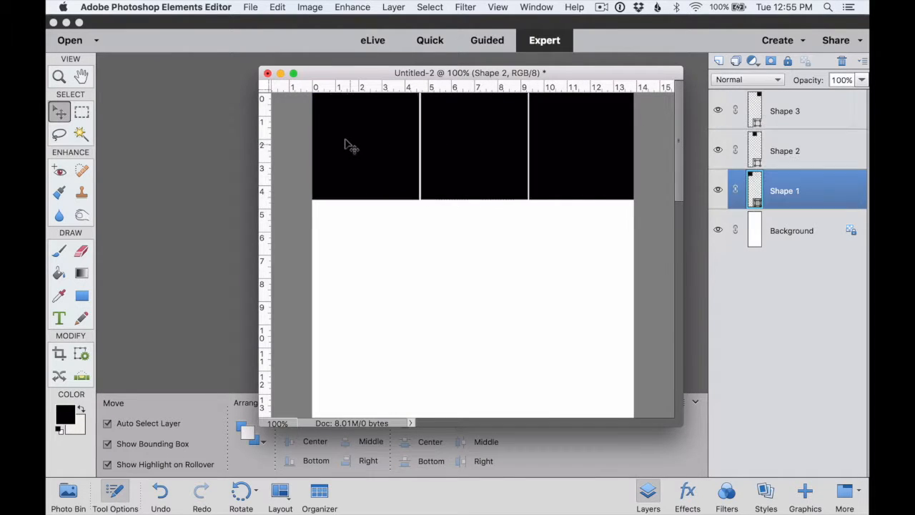
pyautogui.keyDown('shift'); pyautogui.click(468, 139); pyautogui.keyUp('shift')
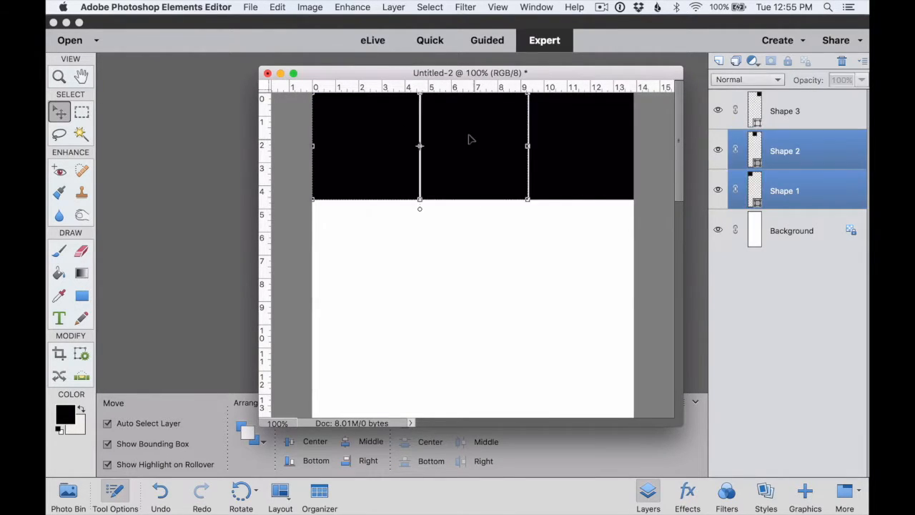
pyautogui.keyDown('shift'); pyautogui.click(562, 138); pyautogui.keyUp('shift')
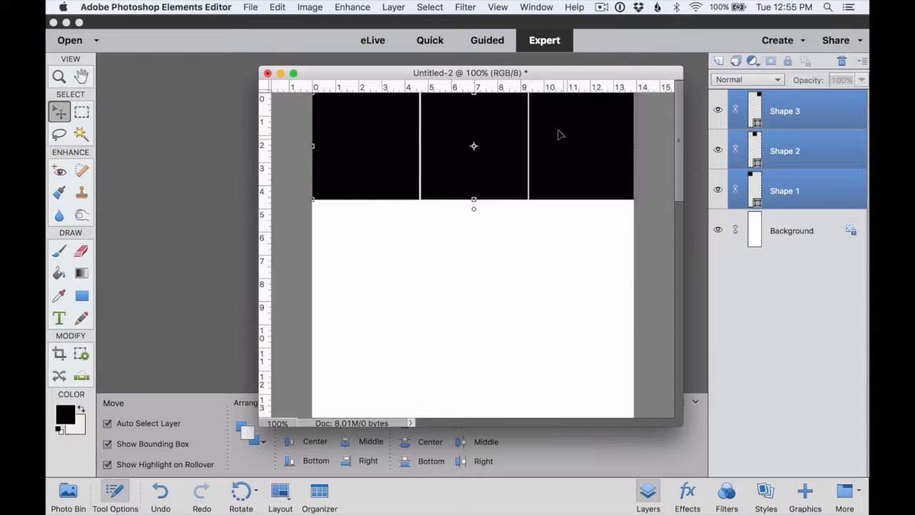
pyautogui.press('super')
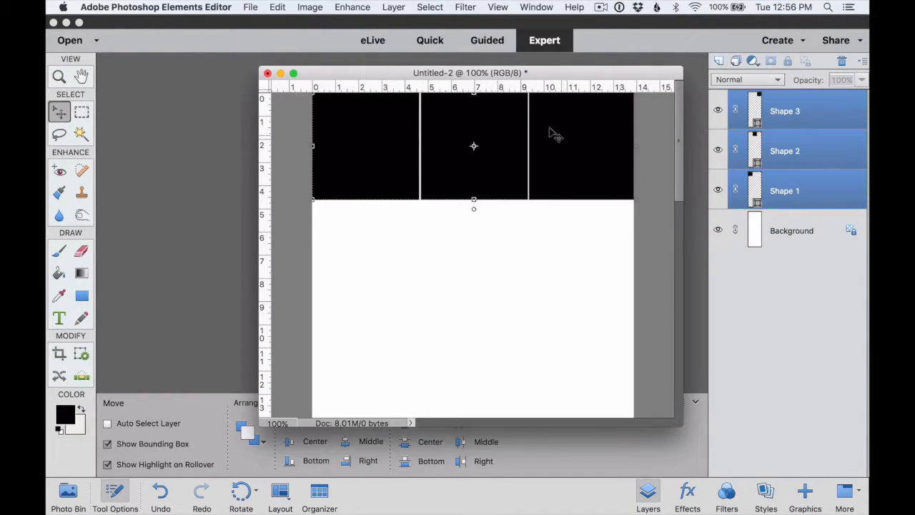
pyautogui.moveTo(497, 123); pyautogui.dragTo(496, 236)
pyautogui.press('Down')
pyautogui.press('Down')
pyautogui.press('Right')
pyautogui.press('Right')
pyautogui.press('Right')
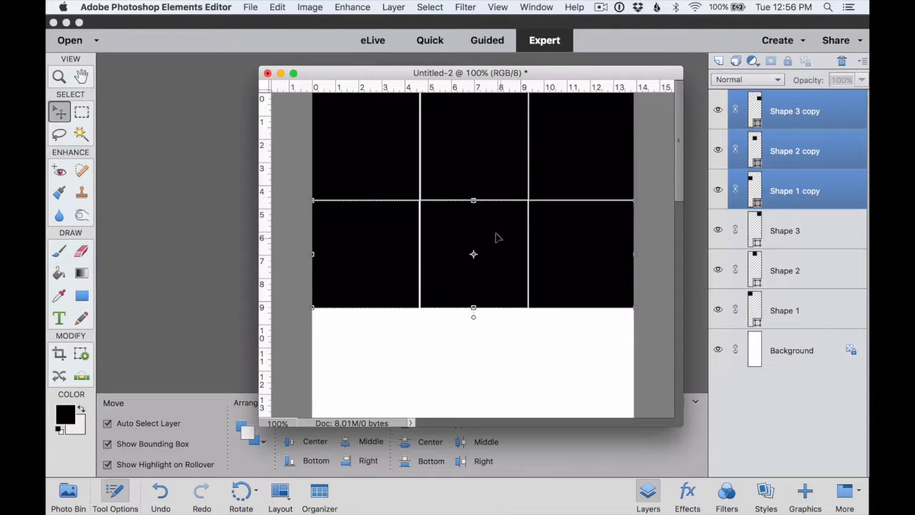
# Duplicate the second row of squares below itself as a third row with the same thin white gap.
pyautogui.press('super')
pyautogui.moveTo(497, 237); pyautogui.dragTo(498, 346)
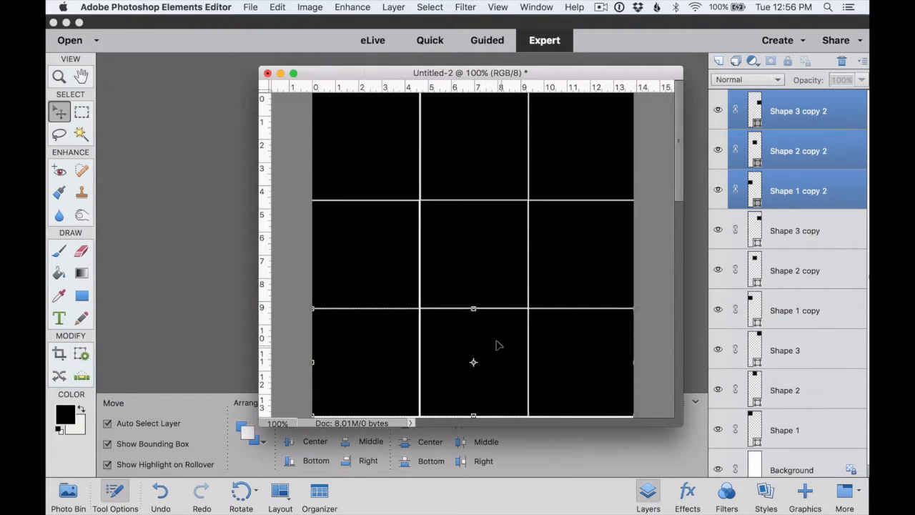
pyautogui.click(655, 229)
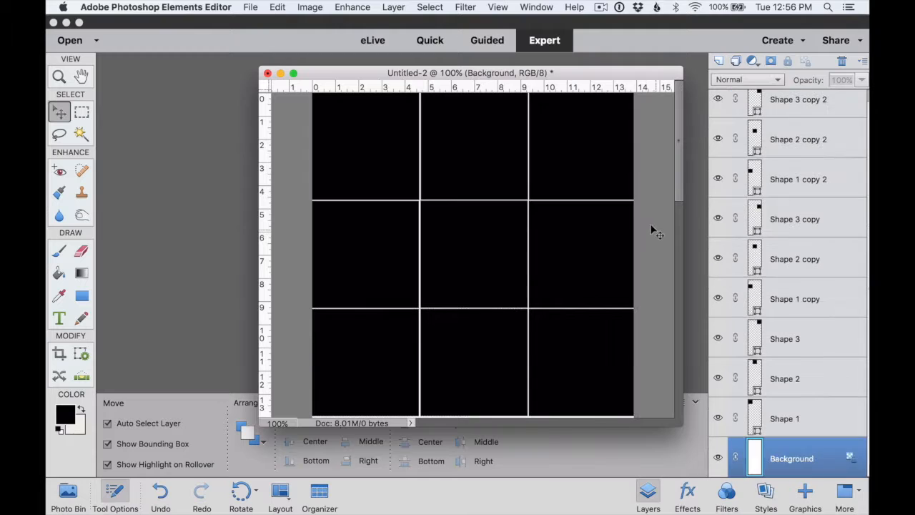
# Stretch all nine squares vertically to about half the canvas height, and move the whole grid down to the canvas's bottom edge.
pyautogui.press('super+minus')
pyautogui.press('super+minus')
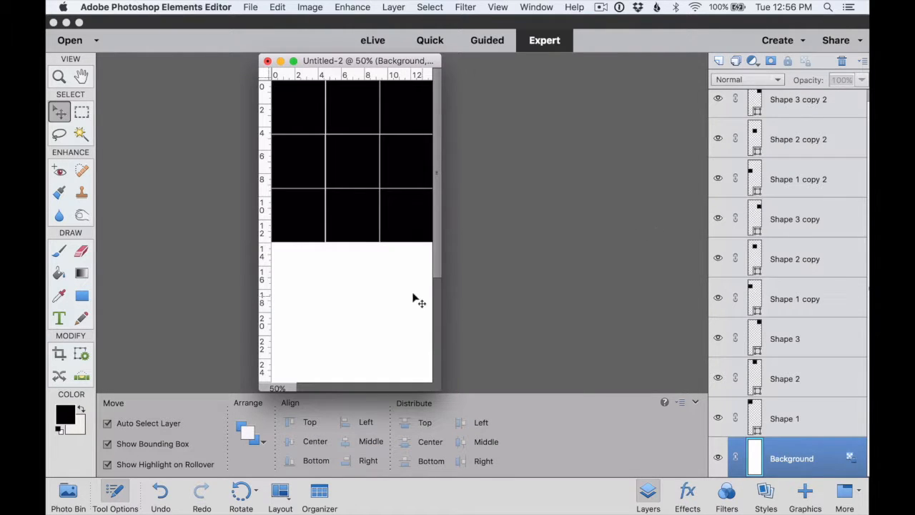
pyautogui.moveTo(436, 389); pyautogui.dragTo(578, 470)
pyautogui.press('super+minus')
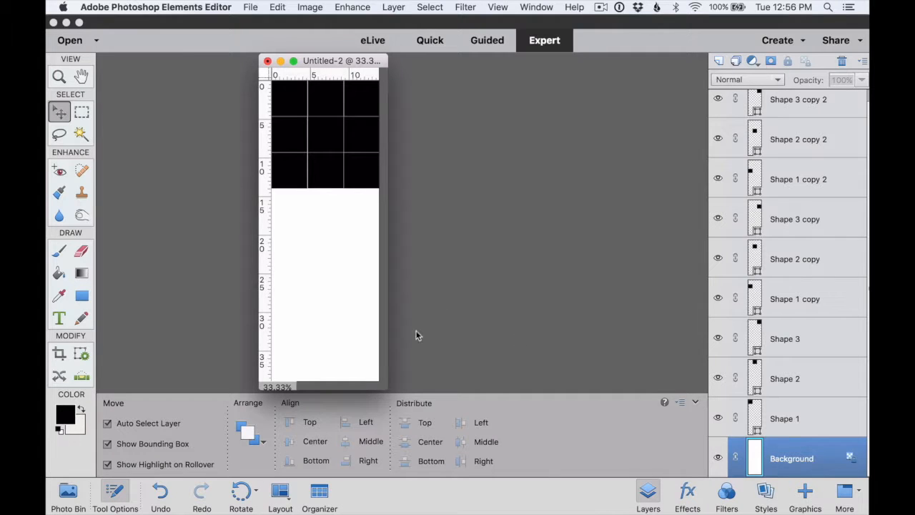
pyautogui.moveTo(386, 388); pyautogui.dragTo(497, 453)
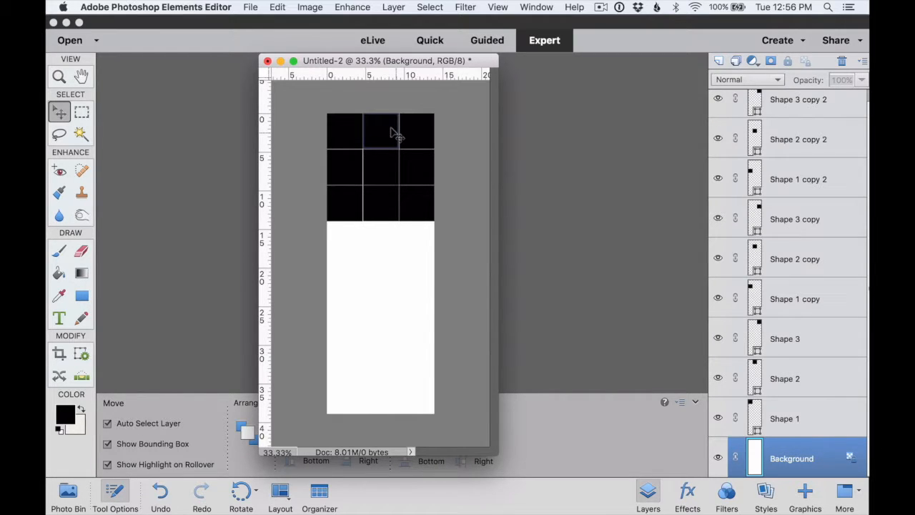
pyautogui.click(814, 420)
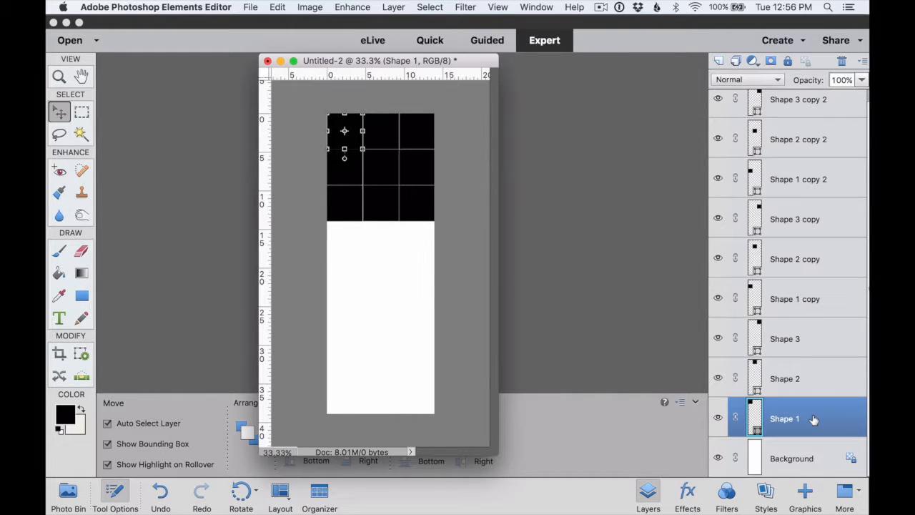
pyautogui.scroll(1, 814, 420)
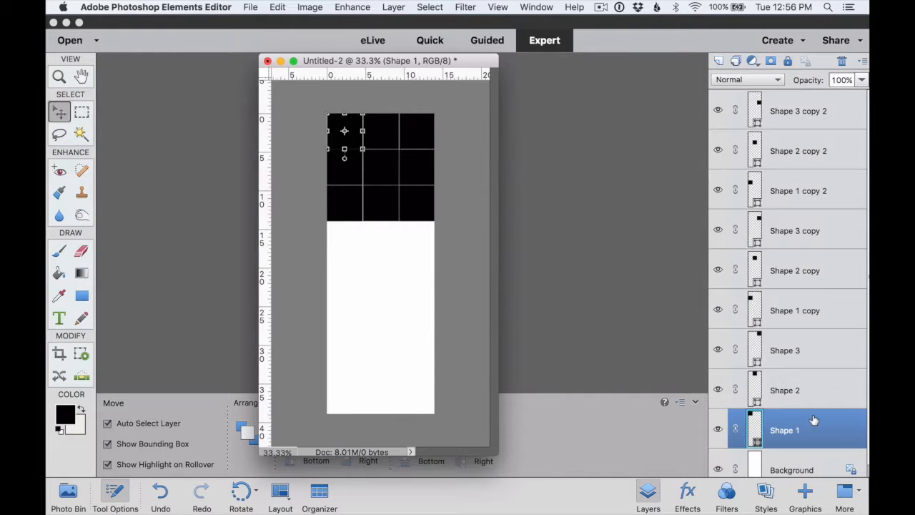
pyautogui.keyDown('shift'); pyautogui.click(820, 111); pyautogui.keyUp('shift')
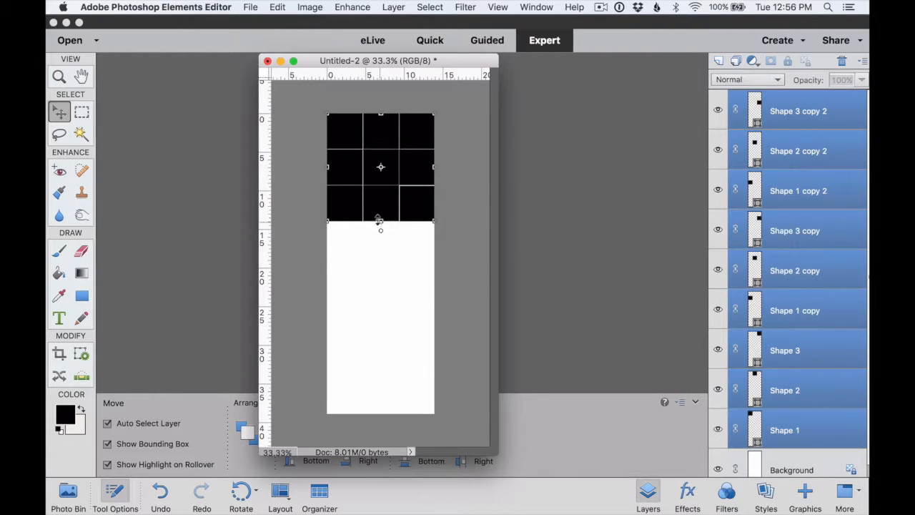
pyautogui.moveTo(379, 219); pyautogui.dragTo(379, 252)
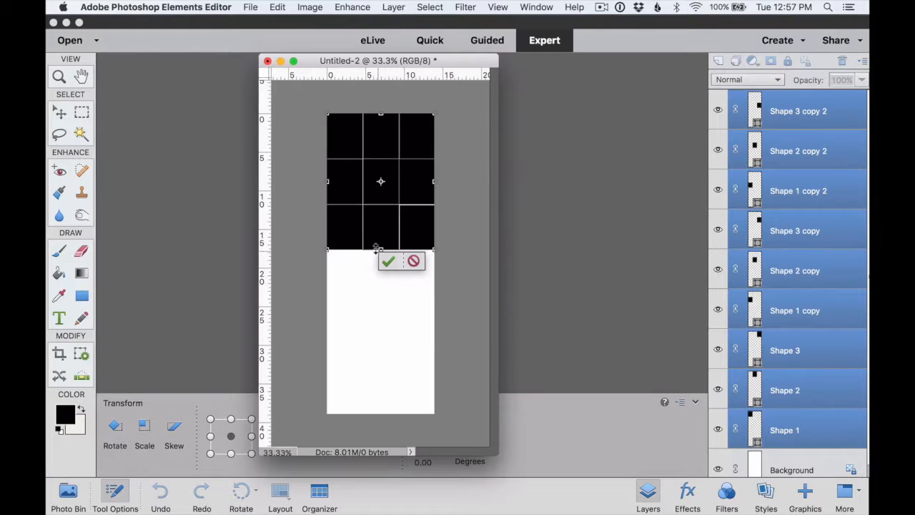
pyautogui.moveTo(377, 248)
pyautogui.mouseDown()
pyautogui.moveTo(378, 199)
pyautogui.moveTo(380, 258)
pyautogui.mouseUp()
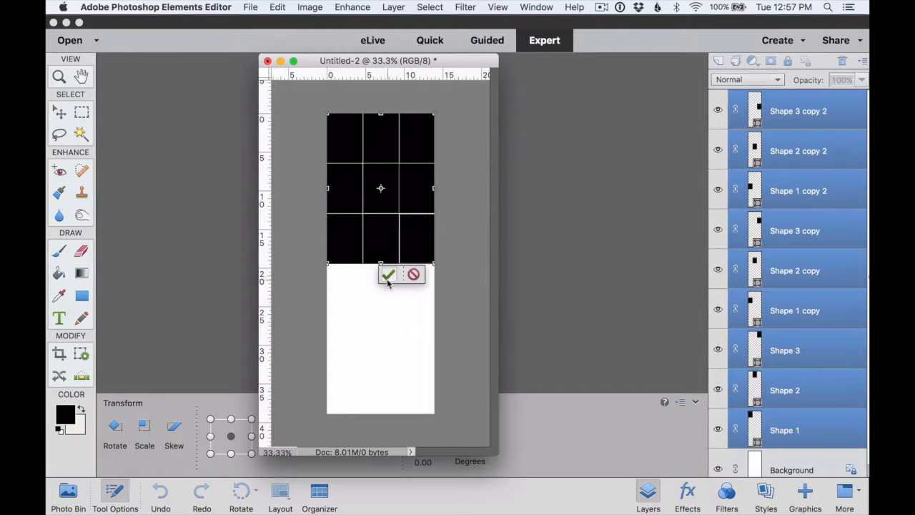
pyautogui.click(388, 276)
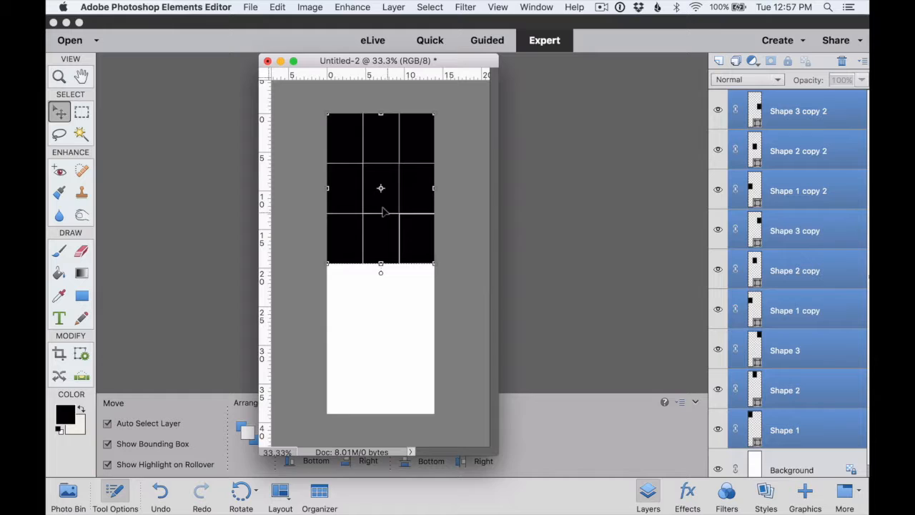
pyautogui.press('super')
pyautogui.moveTo(380, 168); pyautogui.dragTo(380, 321)
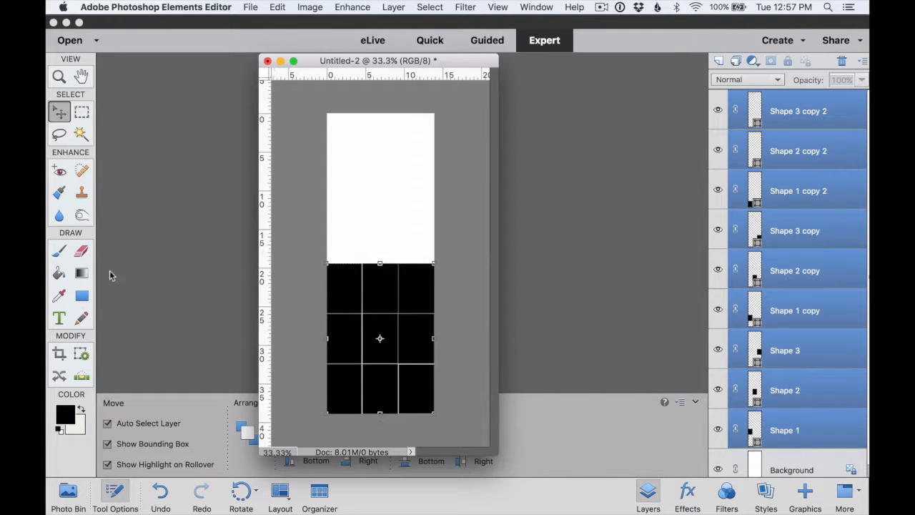
# Draw an unconstrained black rectangle across the full width of the canvas top, leaving a white title band above the grid.
pyautogui.click(83, 299)
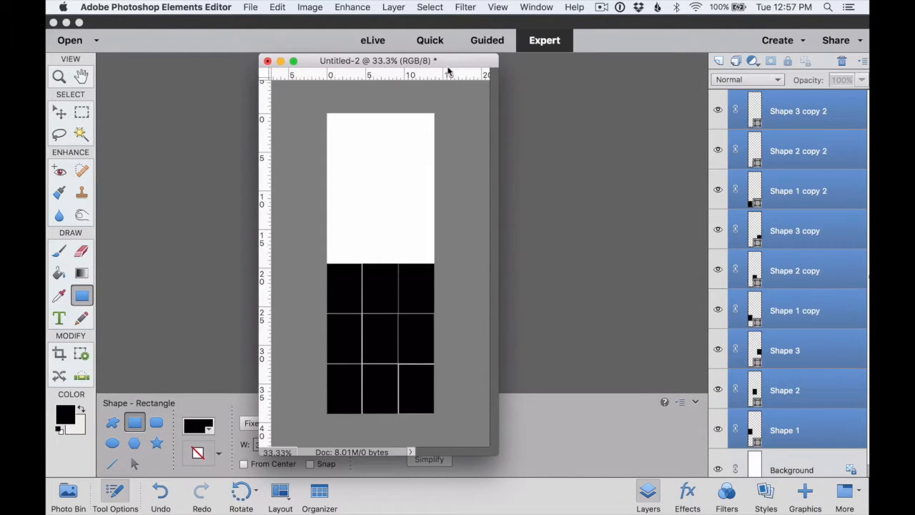
pyautogui.moveTo(452, 67); pyautogui.dragTo(569, 74)
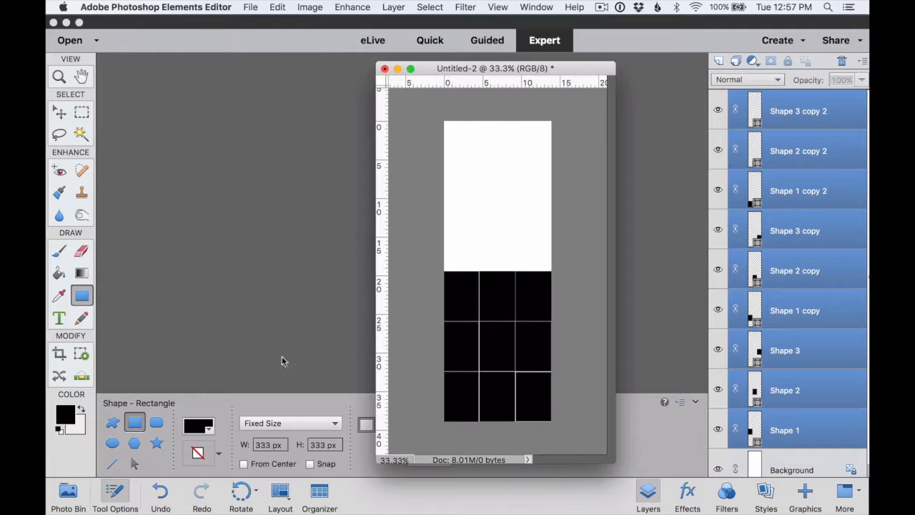
pyautogui.click(281, 423)
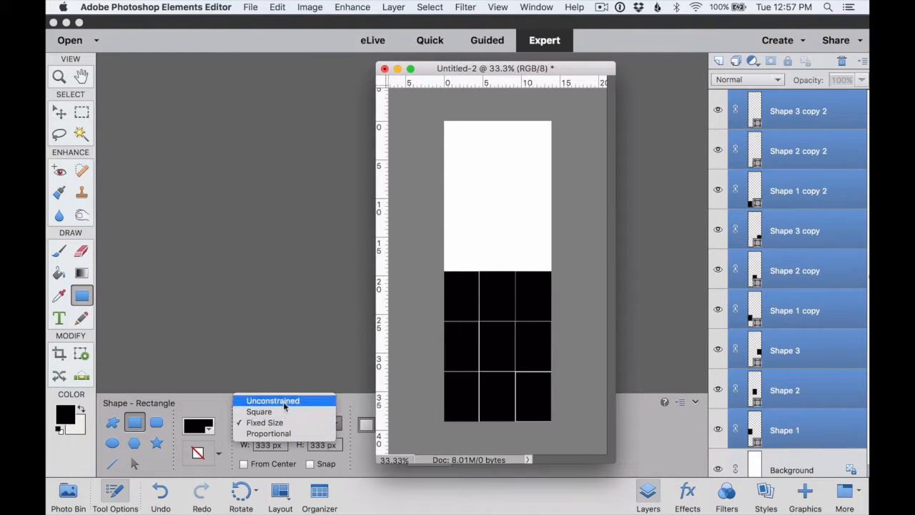
pyautogui.click(286, 401)
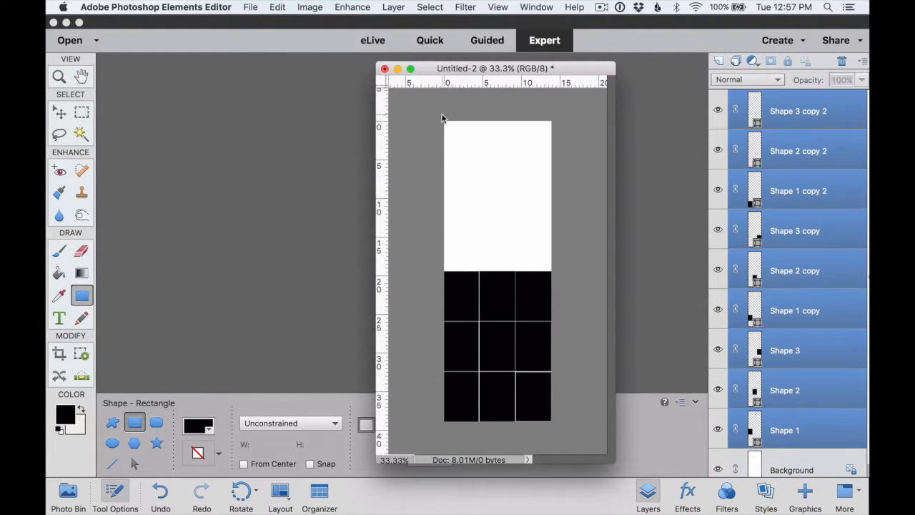
pyautogui.moveTo(442, 118); pyautogui.dragTo(558, 234)
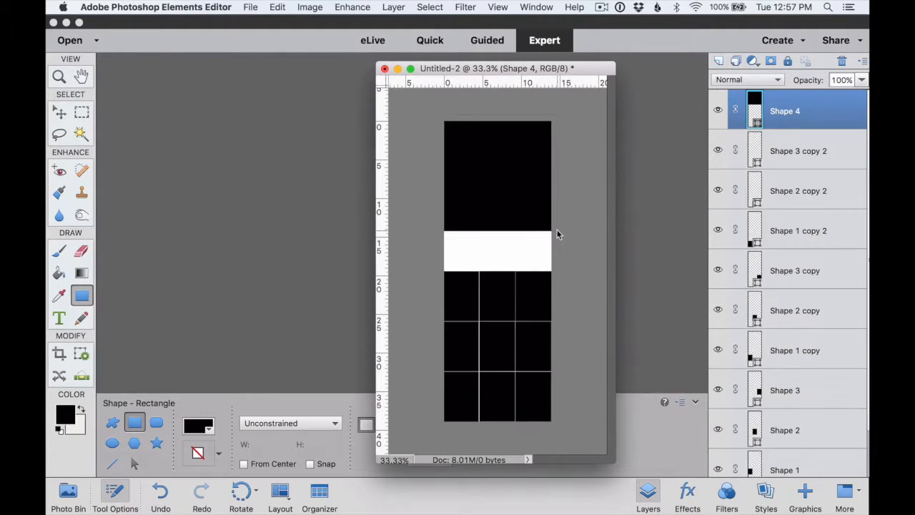
# Restore the finished clean-young-adult-books collage beside the new template and compare their header, title band and grid layouts.
pyautogui.moveTo(685, 504)
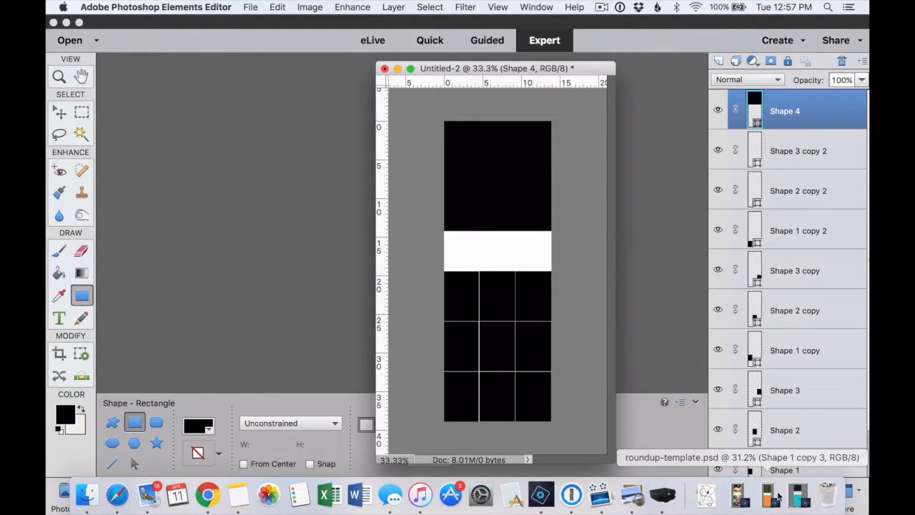
pyautogui.click(738, 495)
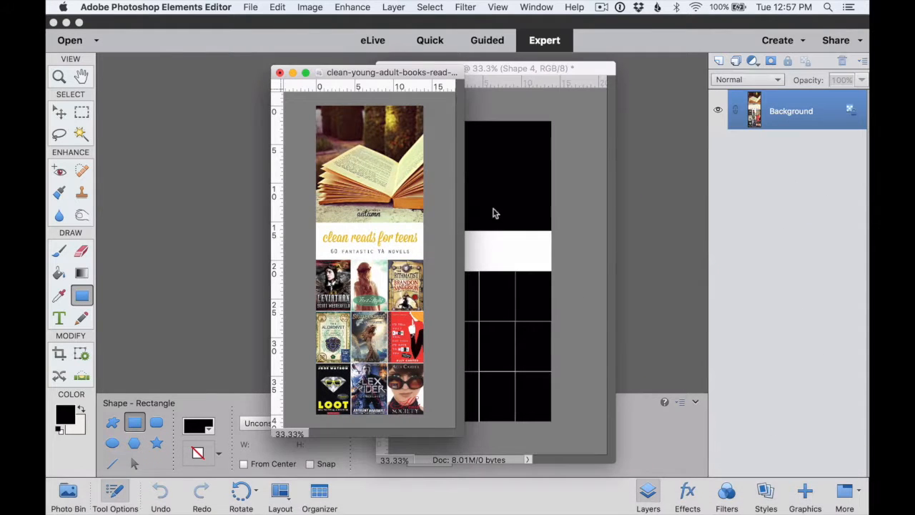
pyautogui.moveTo(452, 75); pyautogui.dragTo(374, 64)
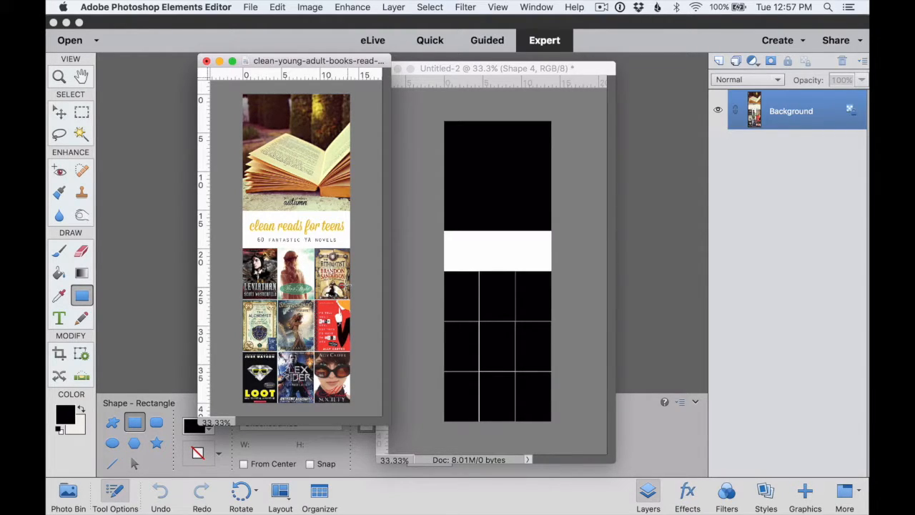
pyautogui.click(570, 242)
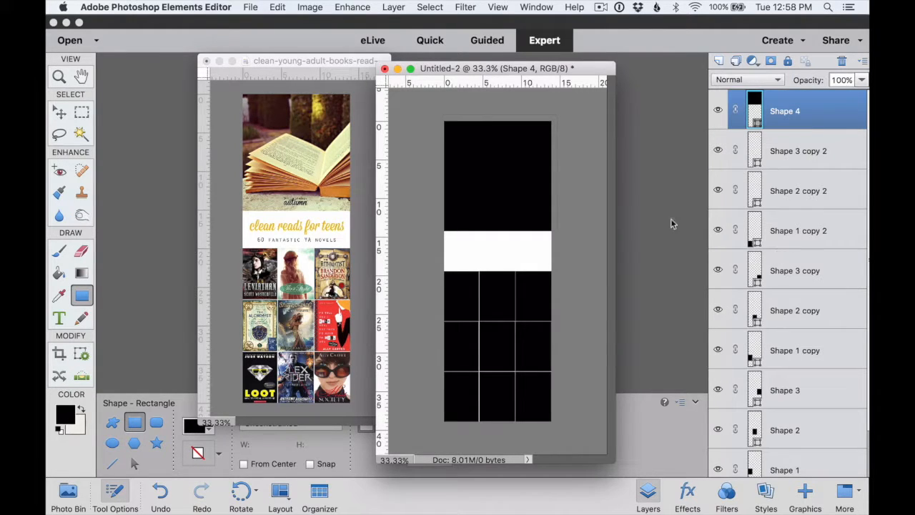
pyautogui.click(355, 147)
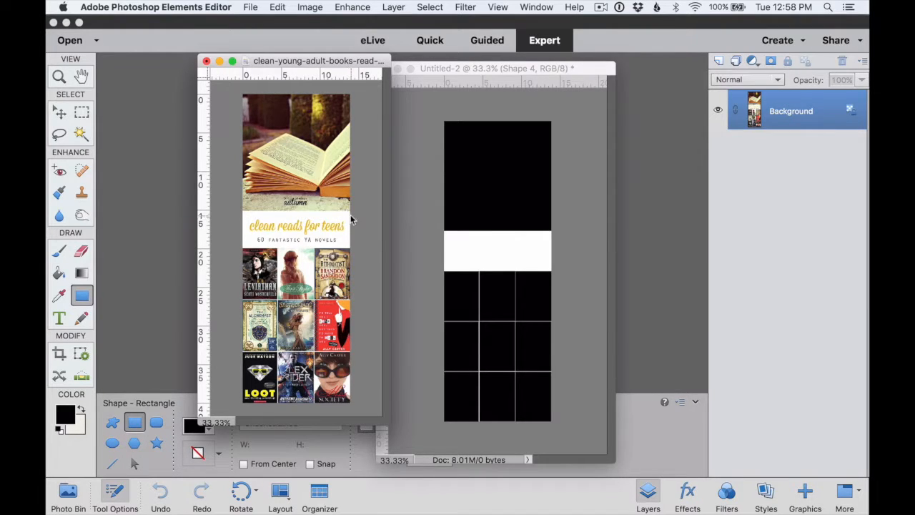
pyautogui.click(402, 189)
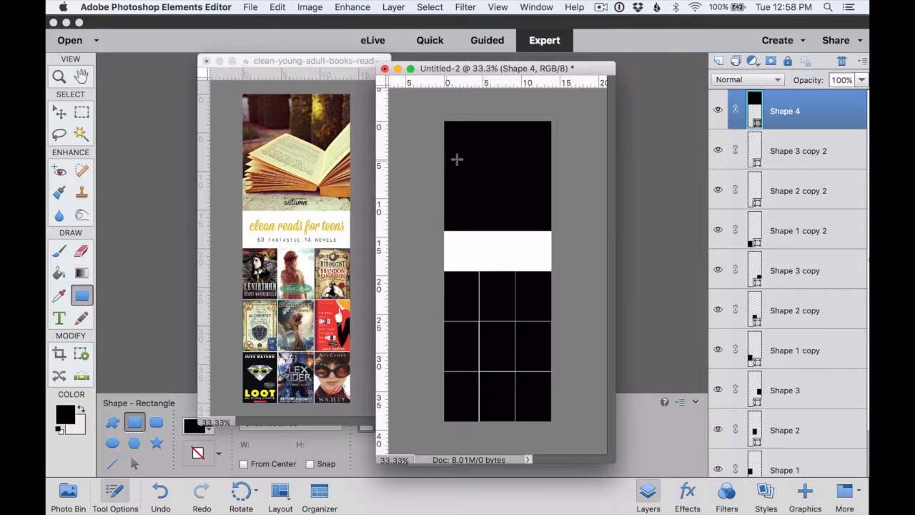